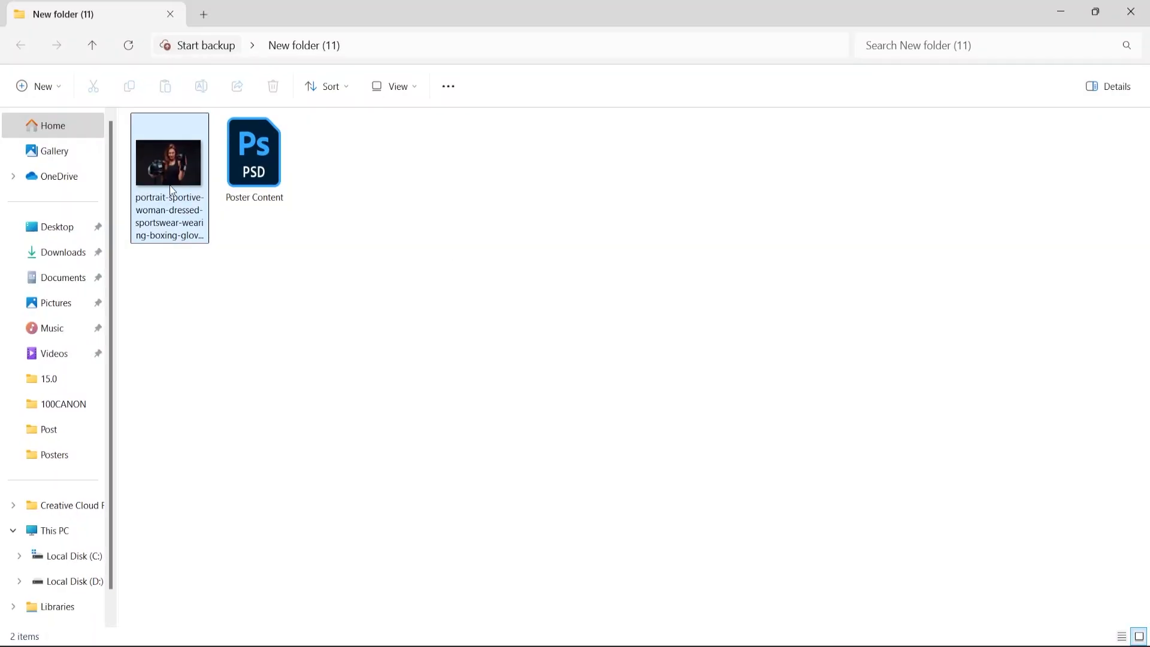
Place the portrait photo of the woman with boxing gloves into the black poster document and enlarge it to about 153%.
left_click_drag(169, 162, 554, 406)
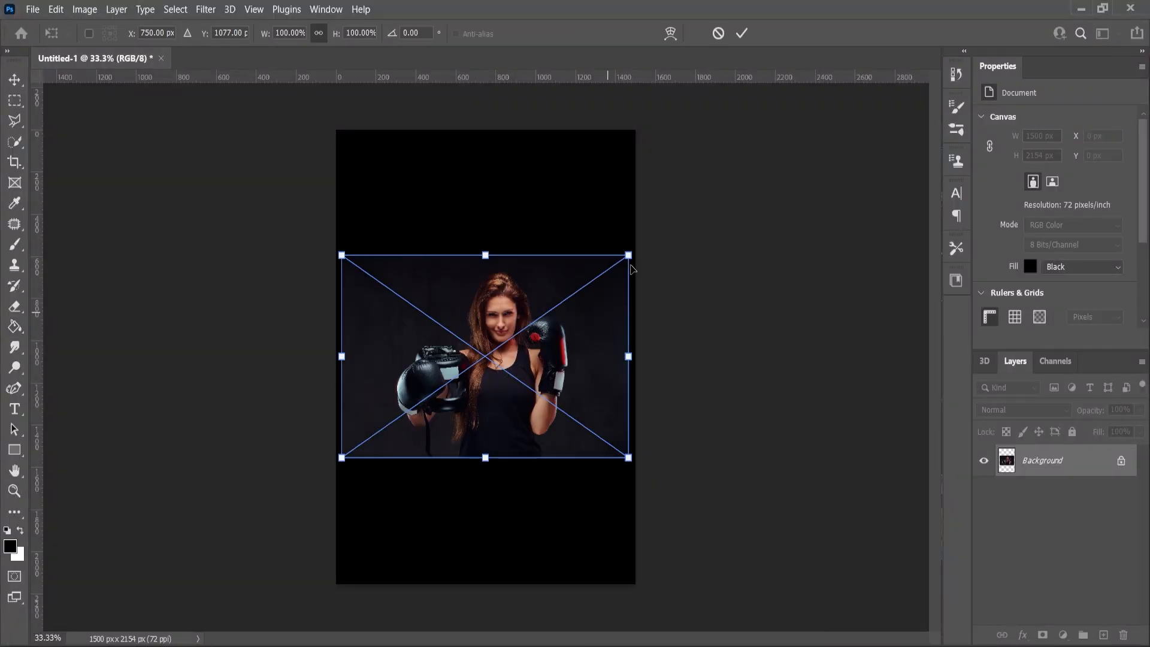
left_click_drag(635, 251, 697, 186)
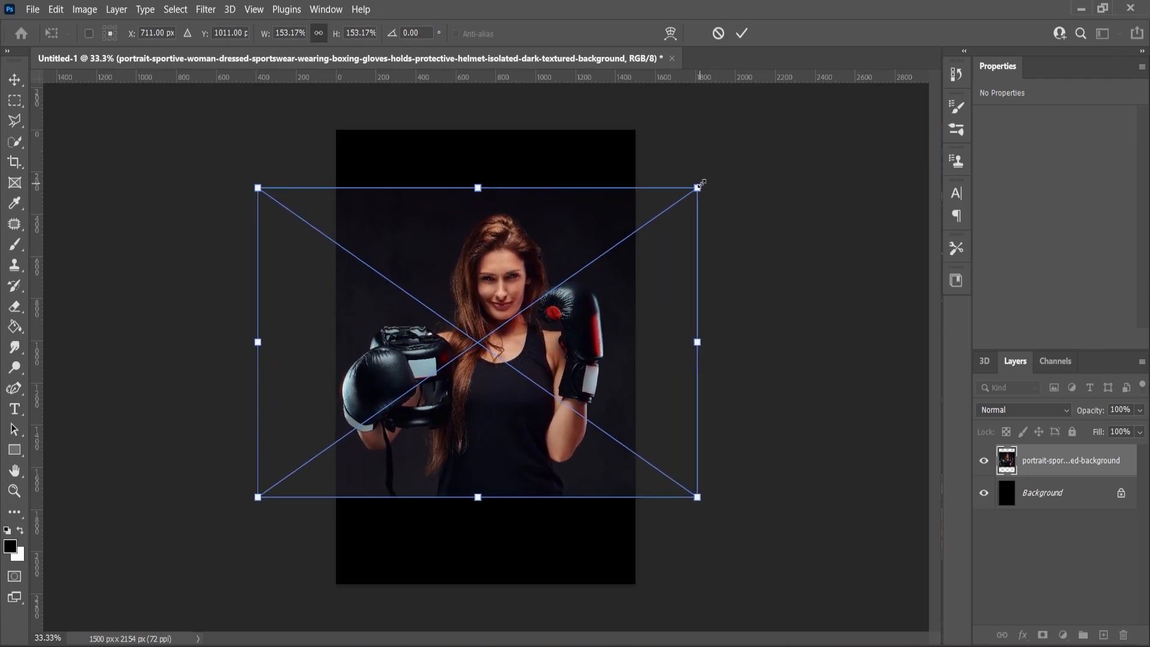
key("Return")
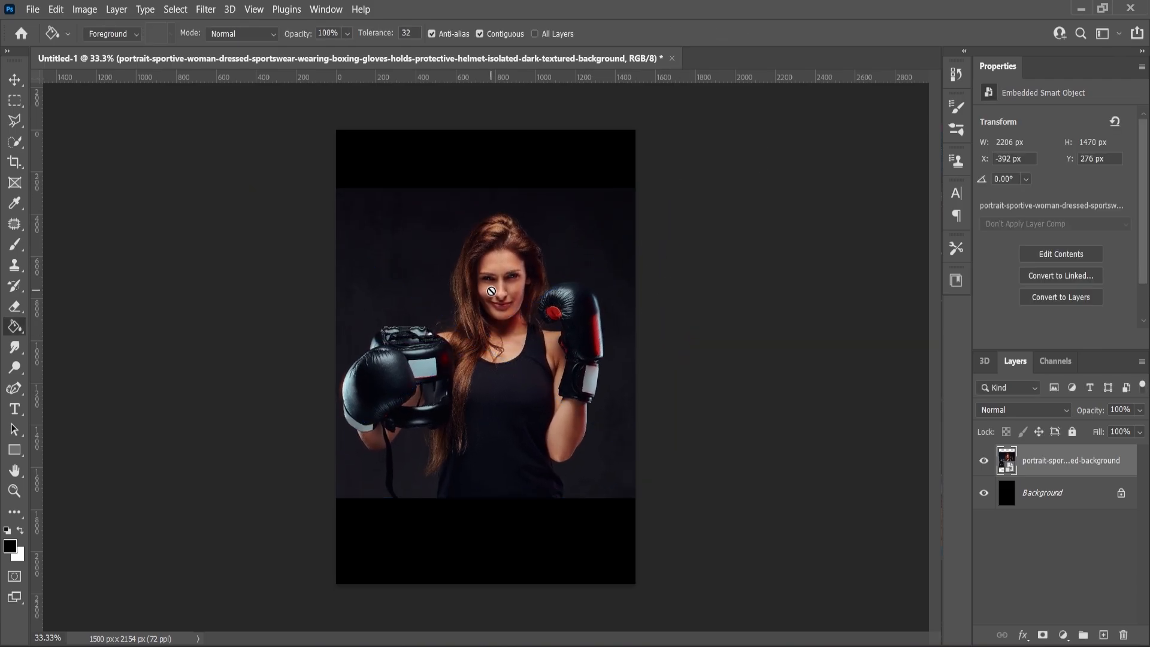
Sample the dark backdrop colour from the photo and add a new layer directly above the Background.
left_click(15, 203)
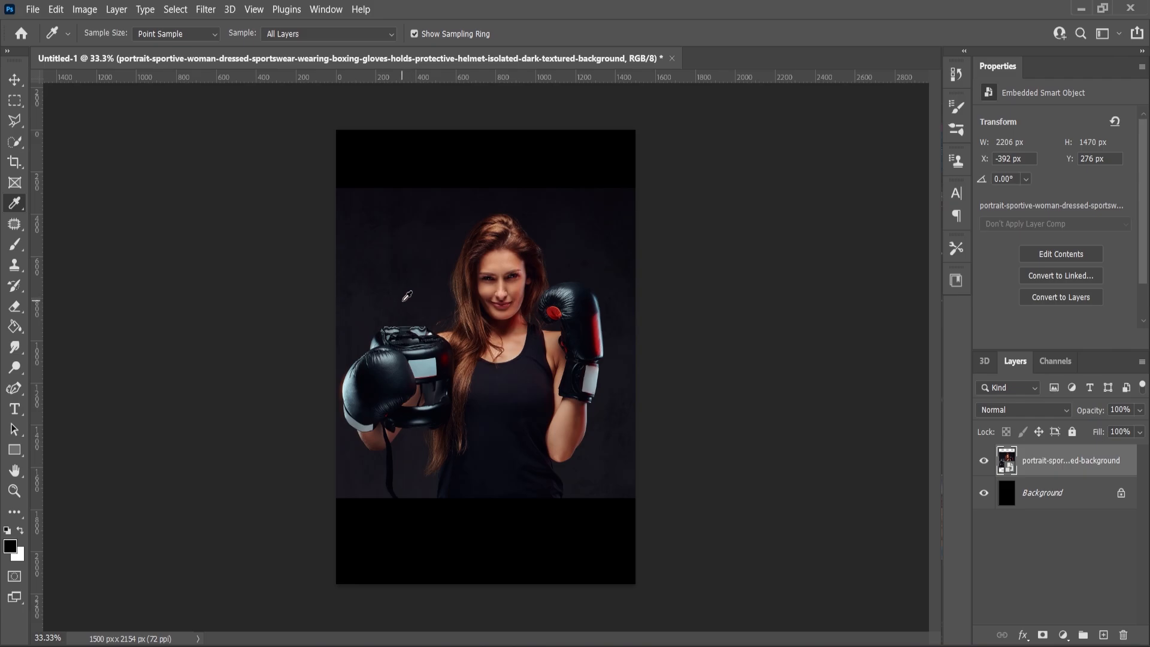
left_click(406, 296)
left_click(1003, 489)
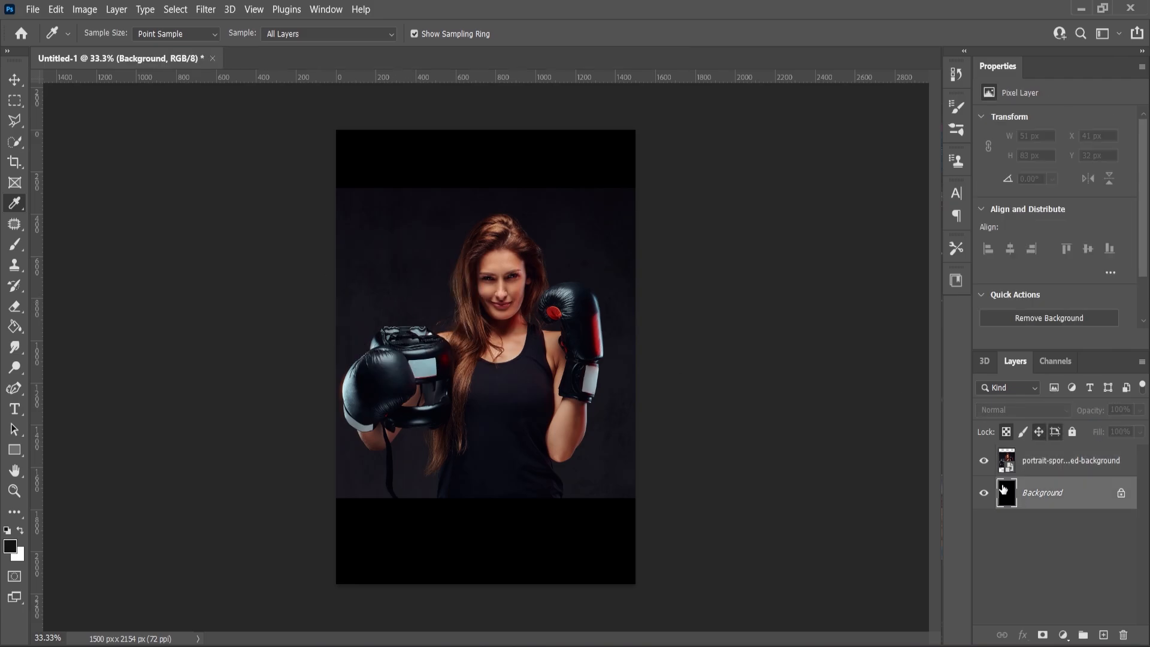
left_click(1103, 635)
With the photo hidden, paint one soft 2800 px brush dab at the canvas centre on the new layer, and show the photo again.
key("b")
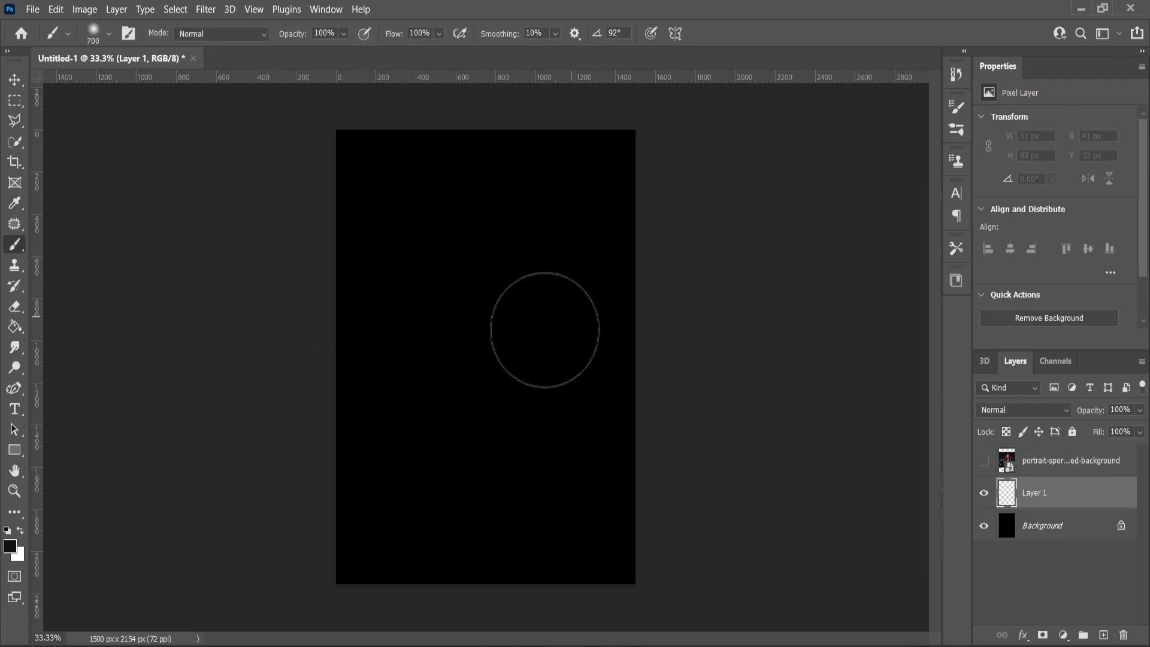
key("bracketright")
key("bracketright")
key("bracketright")
key("bracketright")
key("bracketright")
key("bracketright")
key("bracketright")
key("bracketright")
key("bracketright")
key("bracketright")
key("bracketright")
key("bracketright")
key("bracketright")
key("bracketright")
key("bracketright")
key("bracketright")
key("bracketright")
key("bracketright")
key("bracketright")
key("bracketright")
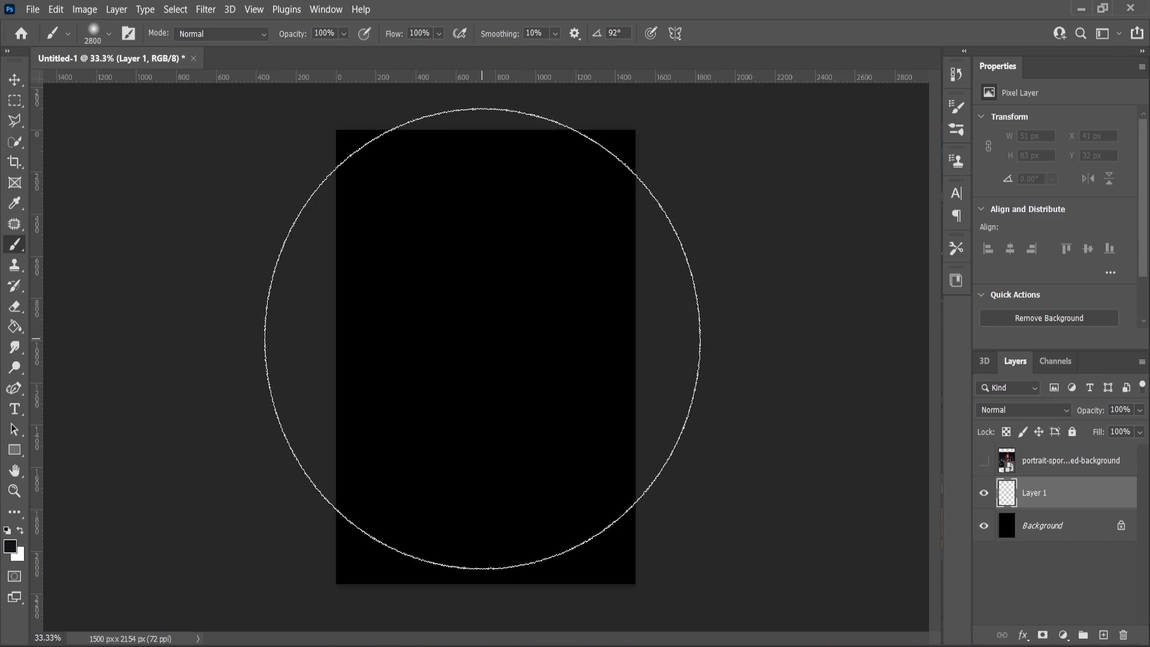
left_click(482, 338)
left_click(984, 459)
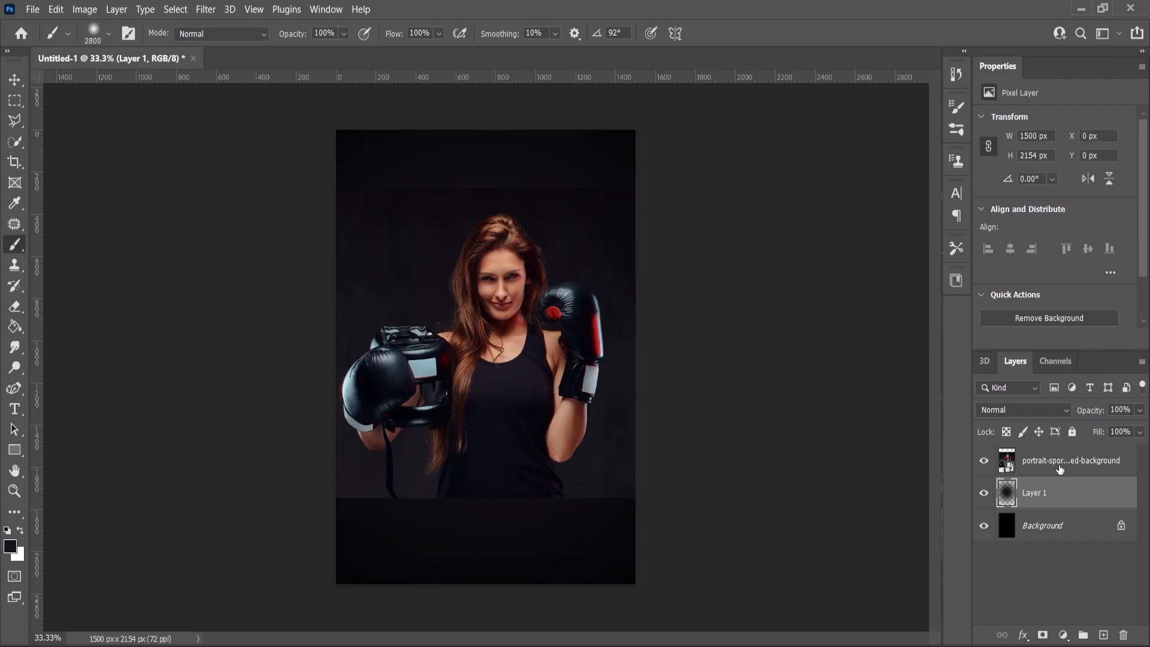
Add a layer mask to the portrait layer and fade the photo's lower edge with a linear gradient.
left_click(1053, 460)
left_click(1042, 635)
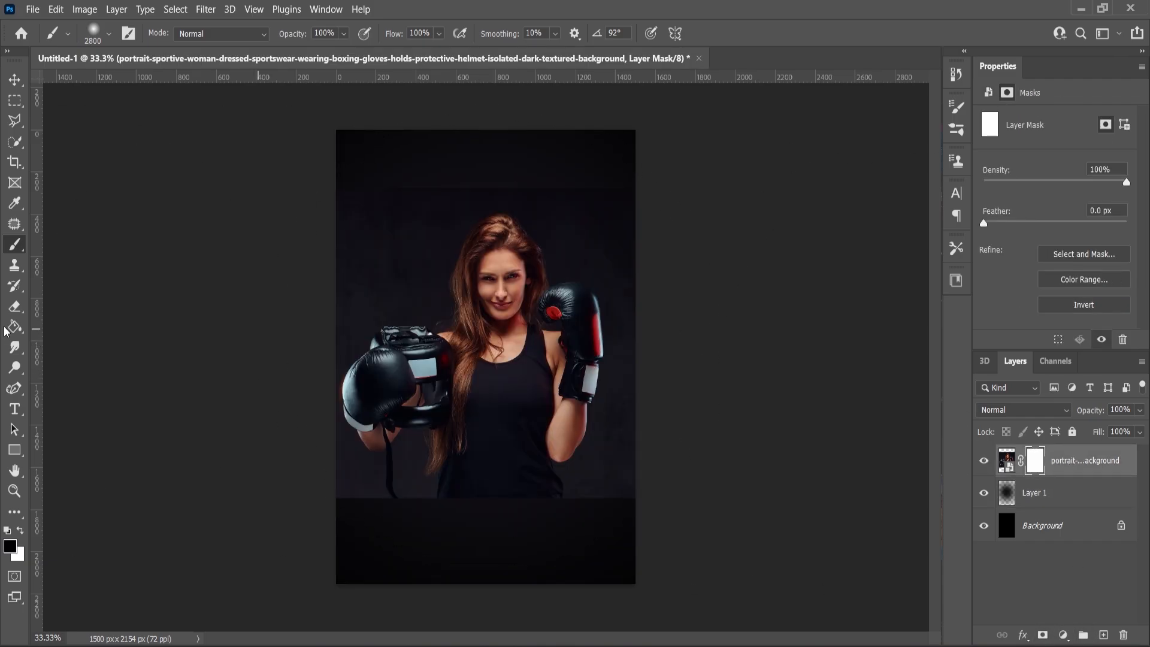
right_click(14, 332)
left_click(66, 326)
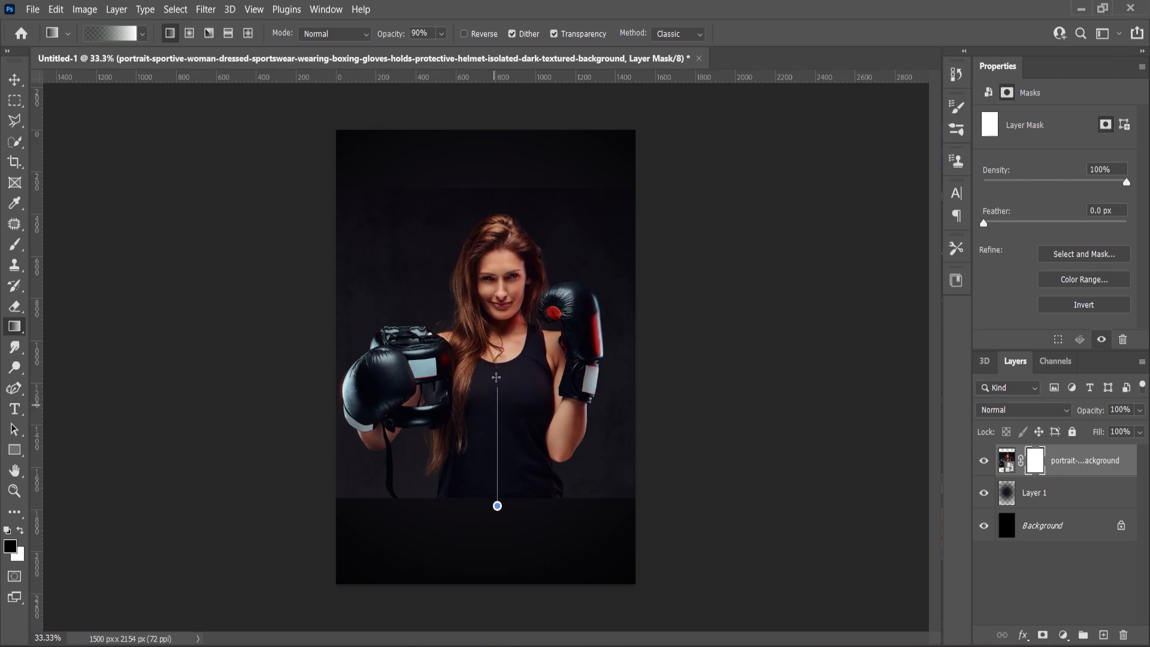
left_click_drag(496, 377, 495, 375)
left_click_drag(504, 485, 501, 413)
scroll(483, 439, "down", 1)
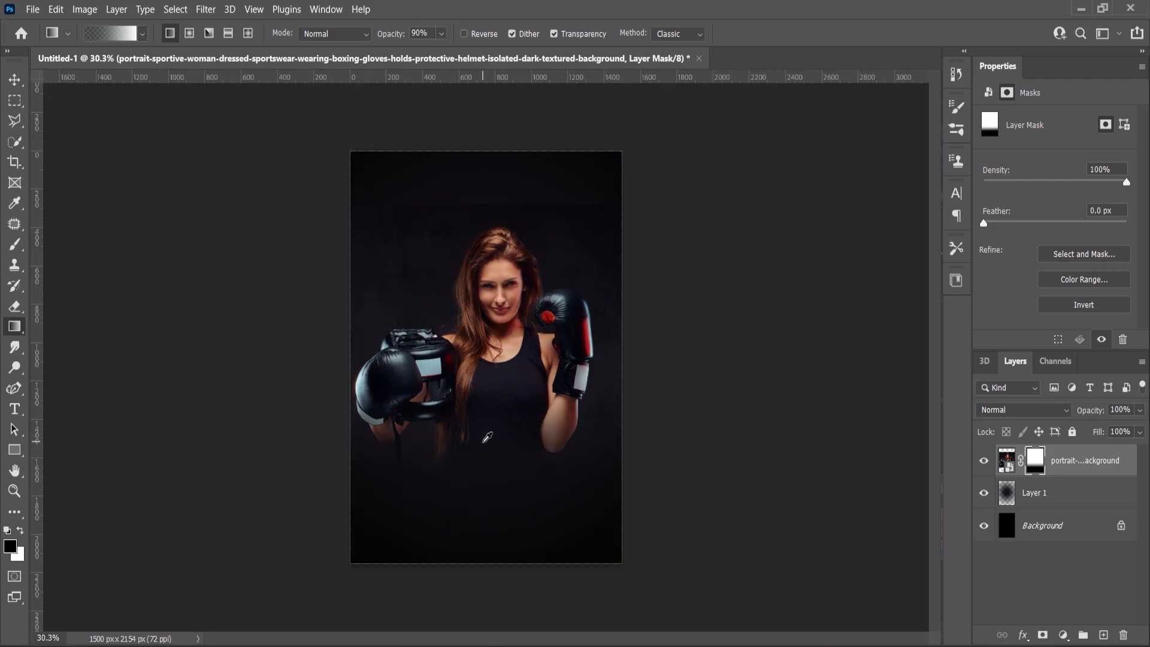
scroll(499, 331, "up", 2)
Move the portrait photo straight down on the canvas to about Y 371 px.
left_click(15, 80)
left_click_drag(424, 367, 424, 389)
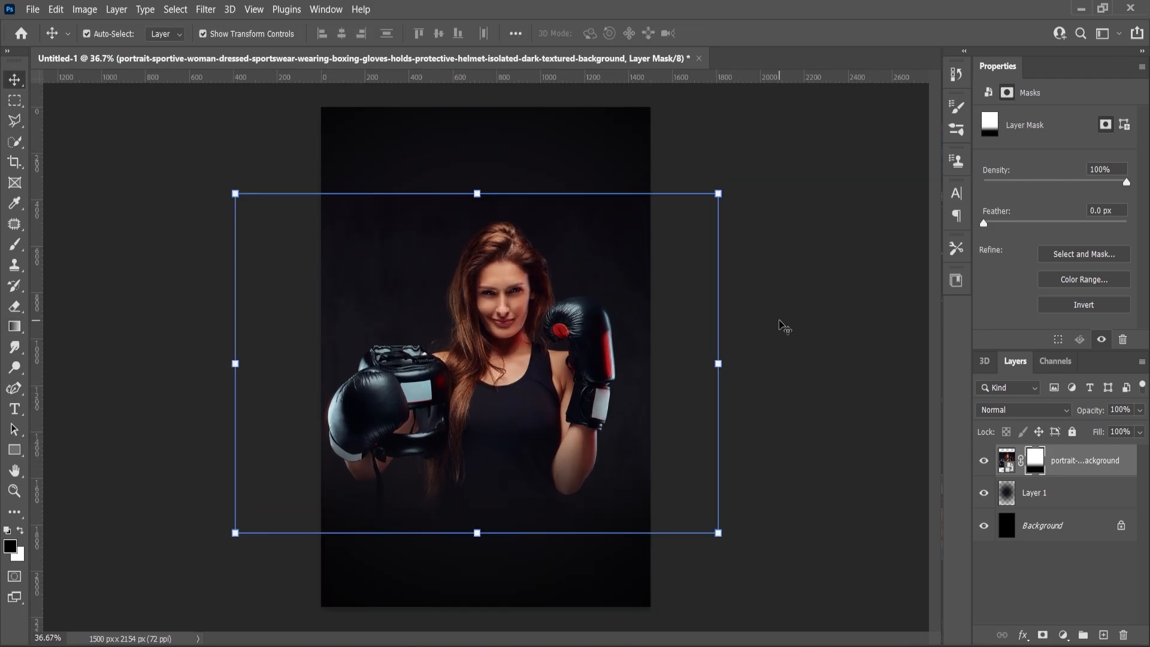
left_click(427, 168)
Paint black on the portrait's layer mask with a soft brush of about 250 to 600 px to blend the photo's upper edge.
scroll(426, 169, "up", 3)
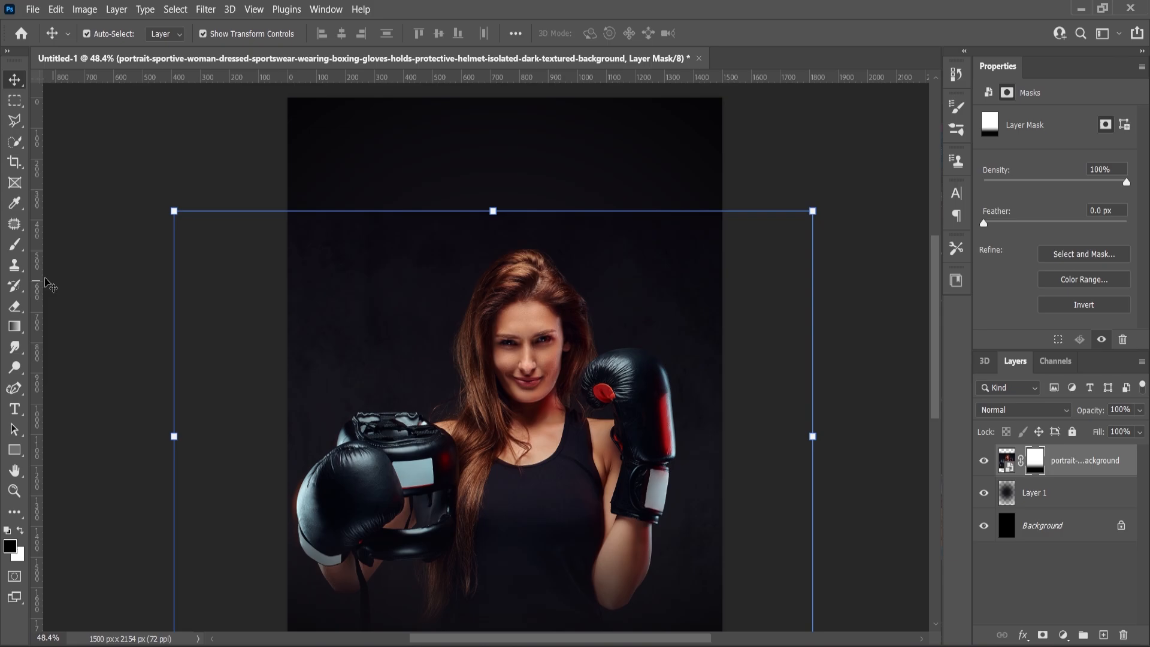
left_click(14, 244)
key("bracketleft")
key("bracketleft")
key("bracketleft")
key("bracketleft")
key("bracketleft")
key("bracketleft")
key("bracketleft")
key("bracketleft")
key("bracketleft")
key("bracketleft")
key("bracketleft")
key("bracketleft")
key("bracketleft")
key("bracketleft")
key("bracketleft")
key("bracketleft")
key("bracketleft")
key("bracketleft")
key("bracketleft")
key("bracketleft")
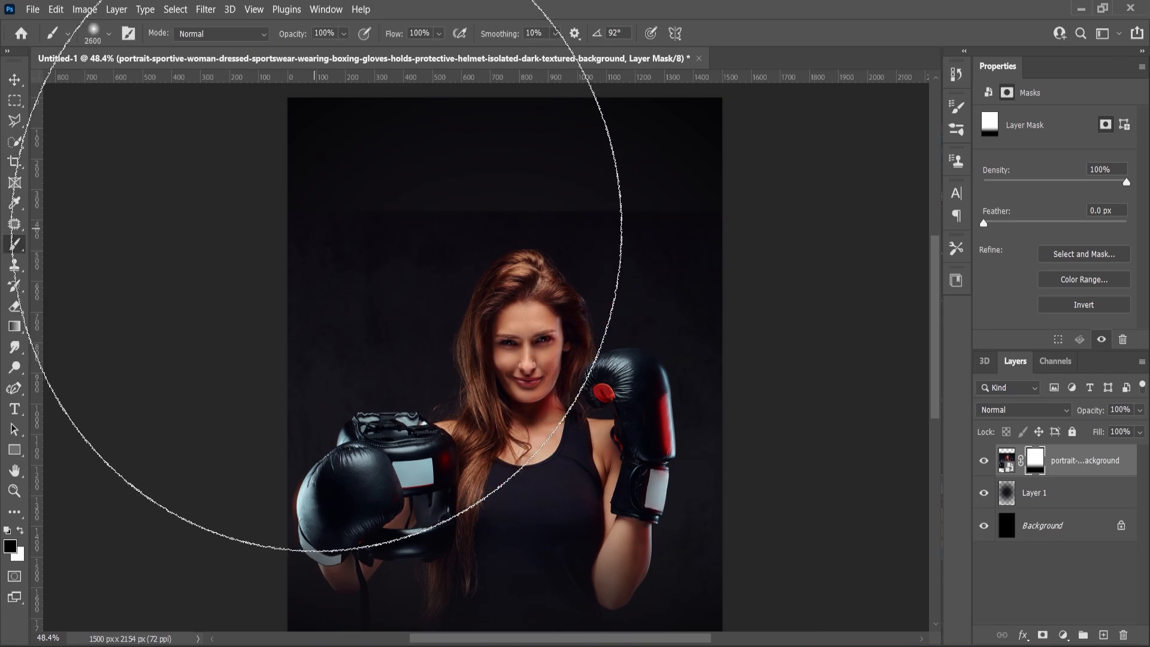
key("bracketright")
key("bracketright")
key("bracketright")
key("bracketright")
key("bracketright")
key("bracketright")
key("bracketright")
key("bracketright")
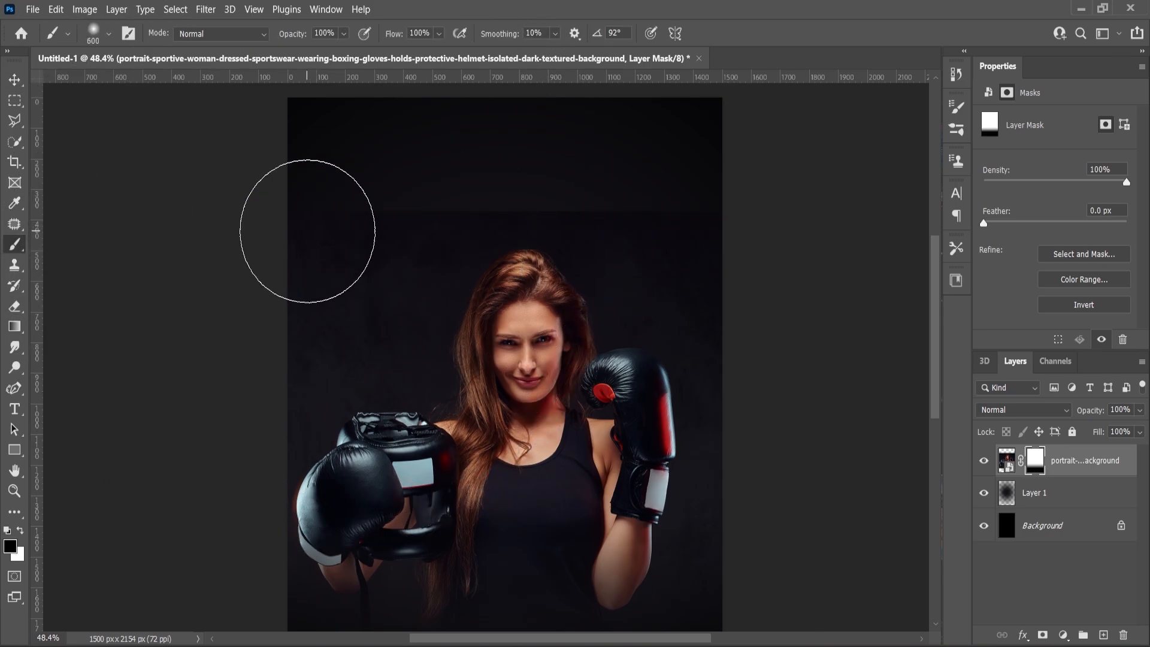
key("bracketleft")
key("bracketleft")
key("bracketleft")
key("bracketleft")
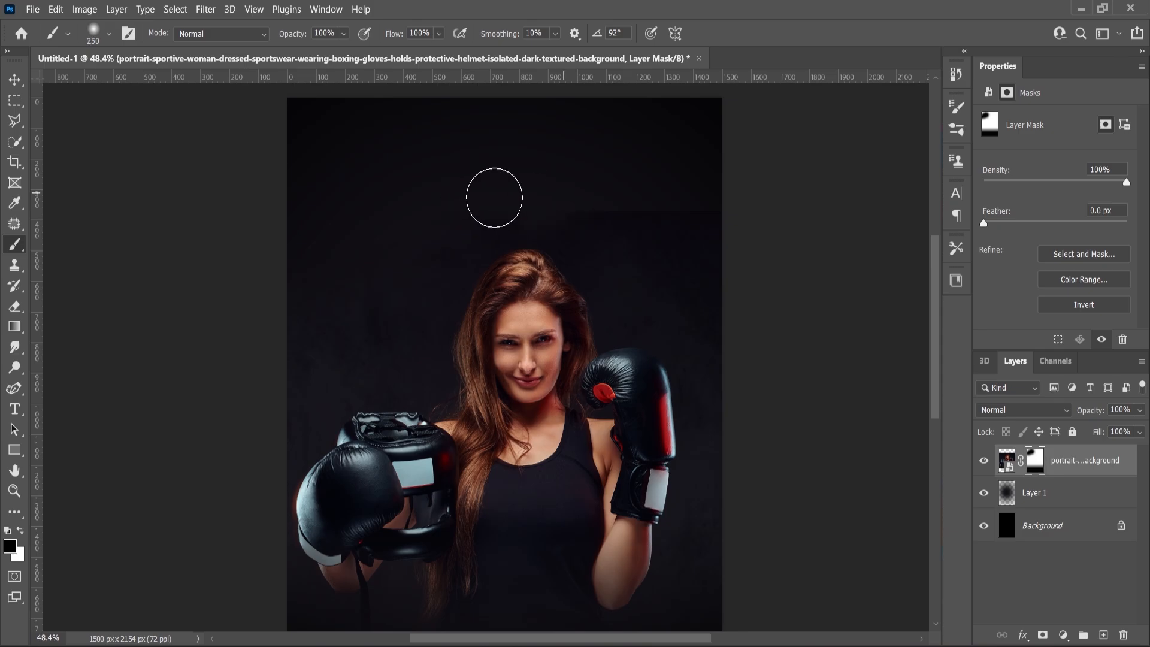
key("bracketright")
key("bracketright")
key("bracketright")
key("bracketright")
scroll(387, 223, "down", 4)
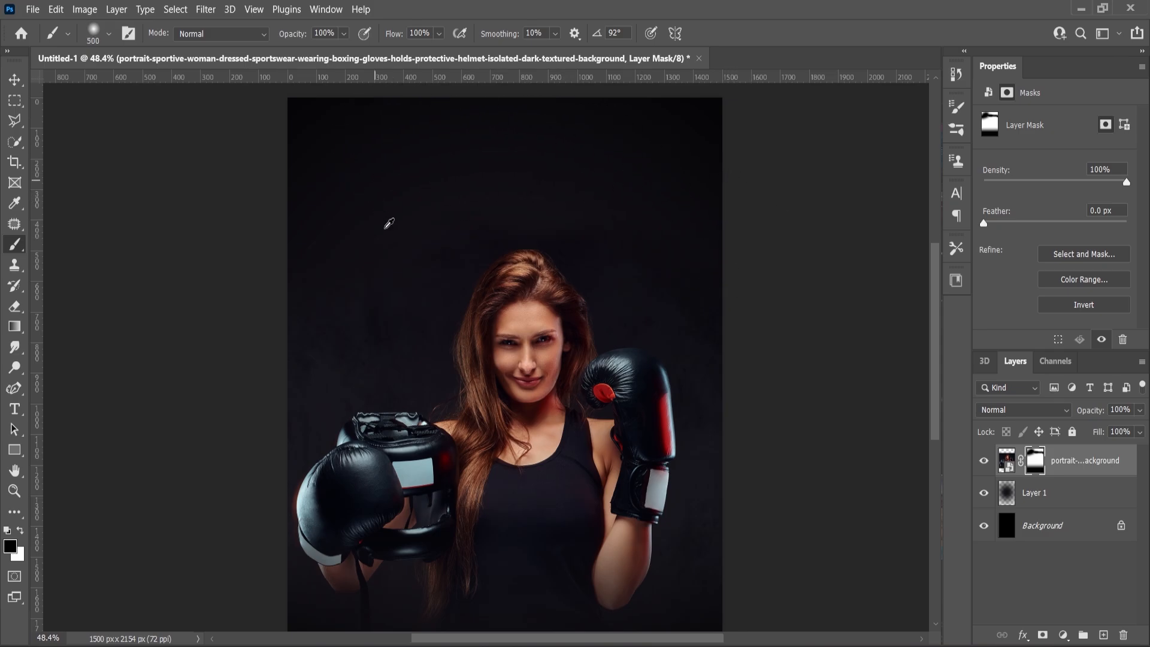
scroll(505, 290, "up", 1)
scroll(585, 308, "down", 1)
scroll(585, 308, "up", 1)
Apply a Levels adjustment to the portrait image, with the midtones at about 0.96 and slight shadow and highlight tweaks.
left_click(1006, 461)
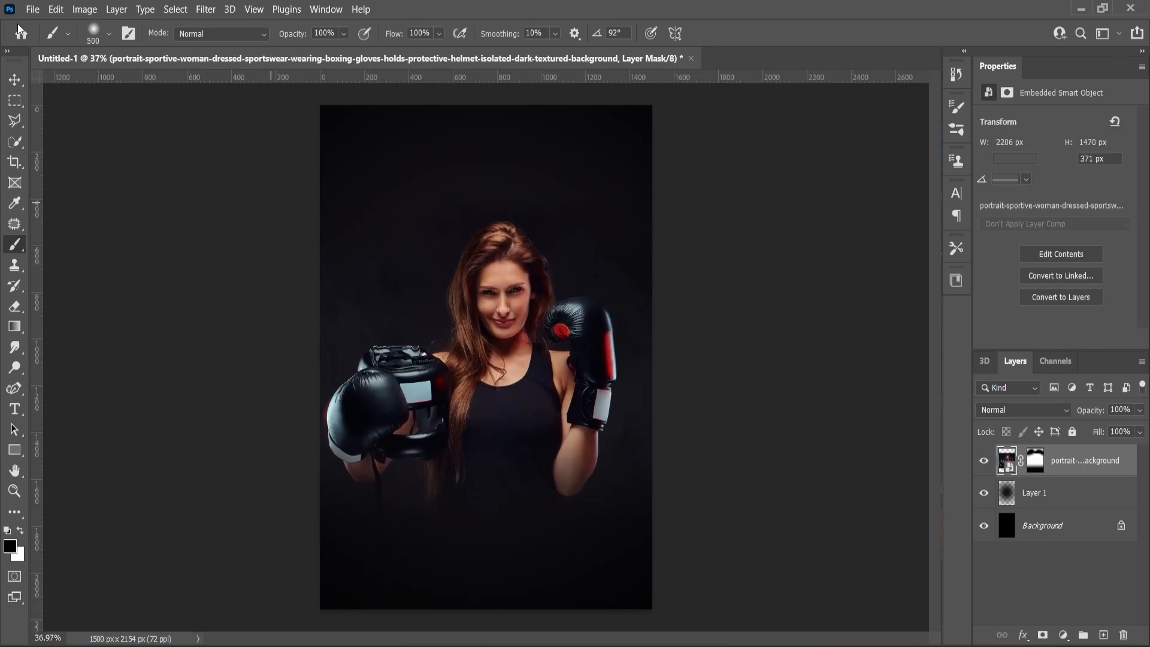
left_click(85, 9)
mouse_move(179, 47)
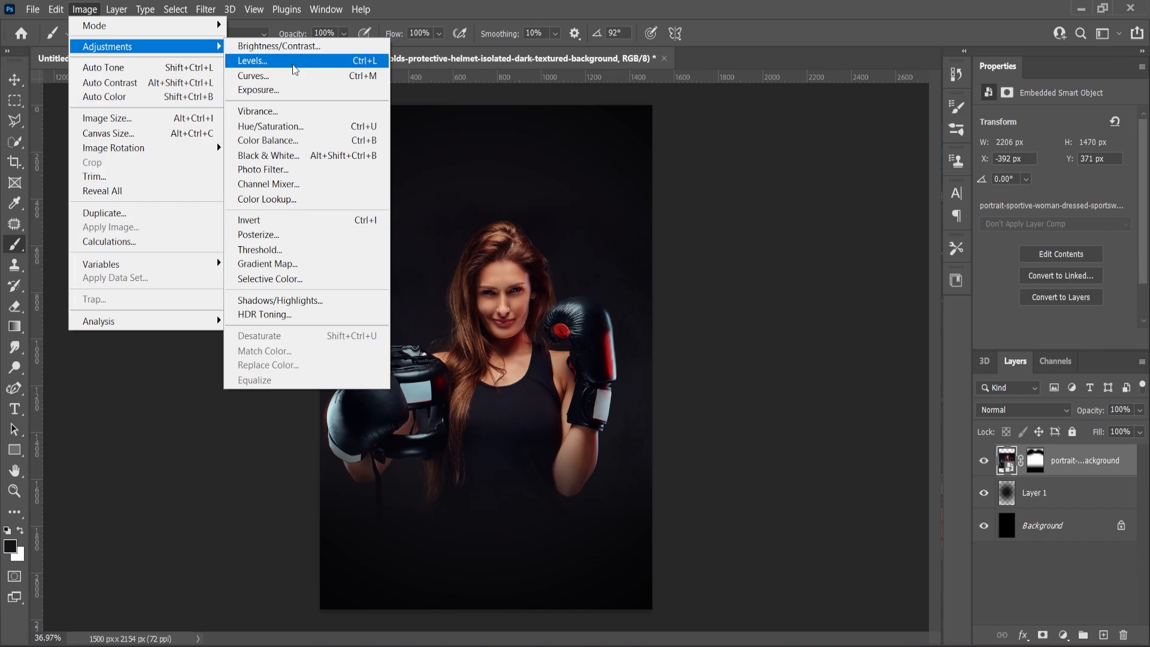
left_click(282, 60)
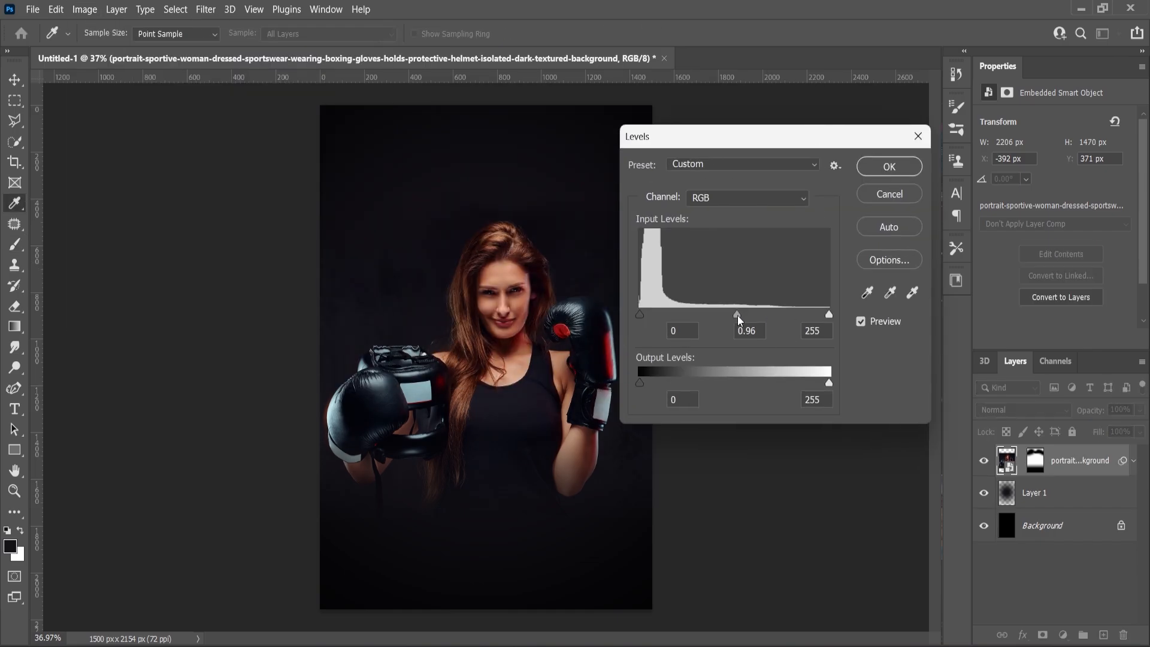
left_click_drag(828, 313, 827, 313)
left_click_drag(640, 314, 641, 314)
left_click(891, 167)
Enlarge the portrait to about 115.67% and reposition it higher on the canvas, at about X -556 px, Y 150 px.
key("v")
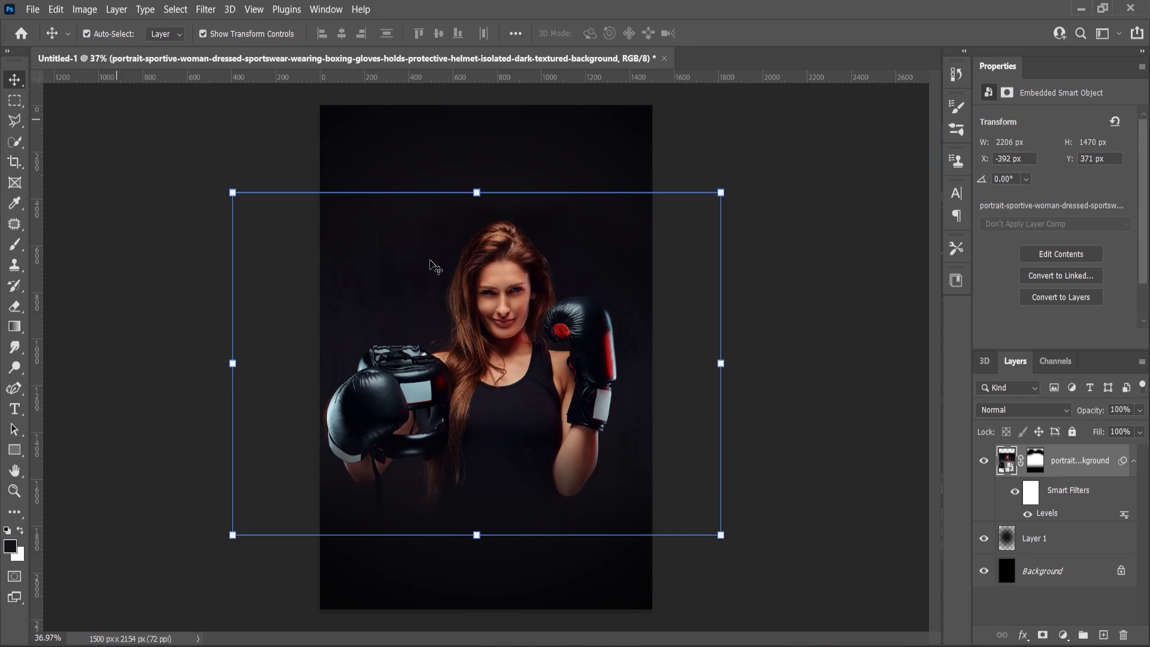
left_click(725, 194)
left_click(637, 273)
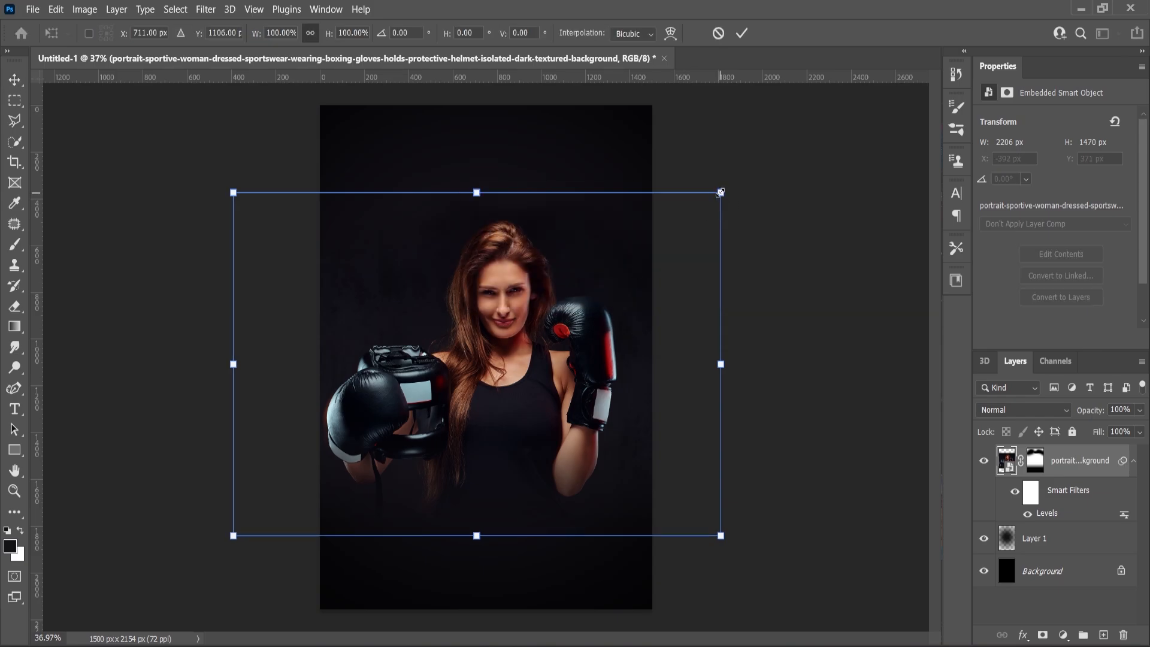
left_click_drag(721, 192, 747, 172)
left_click_drag(584, 381, 592, 365)
left_click_drag(756, 156, 765, 151)
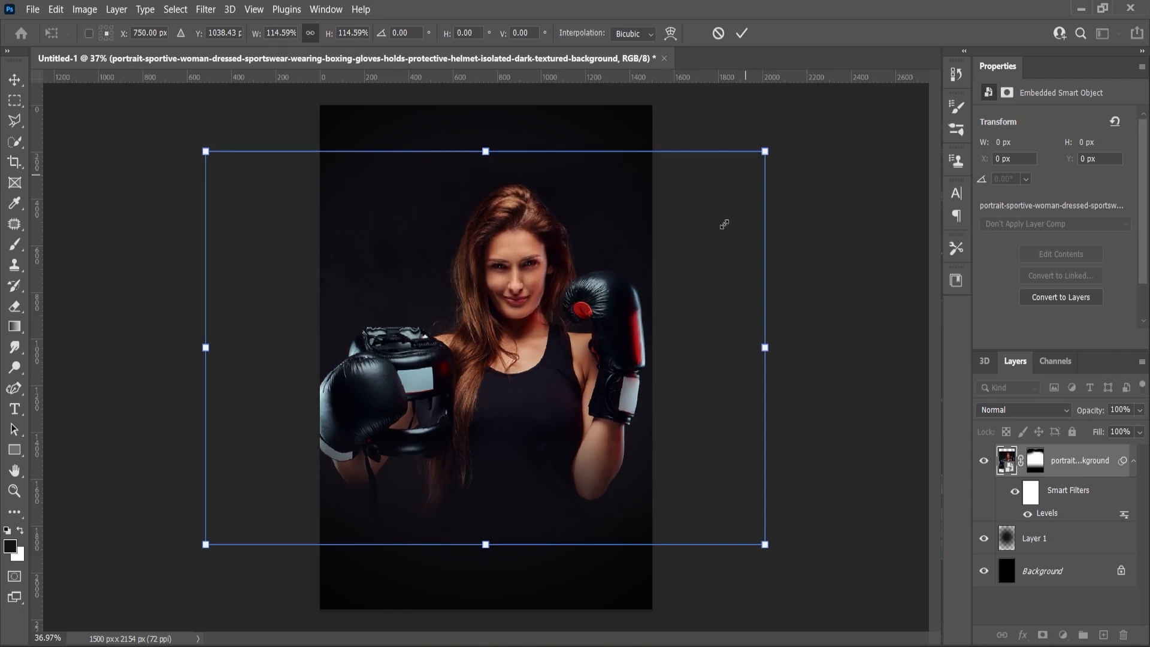
left_click_drag(561, 375, 569, 376)
left_click_drag(466, 407, 458, 398)
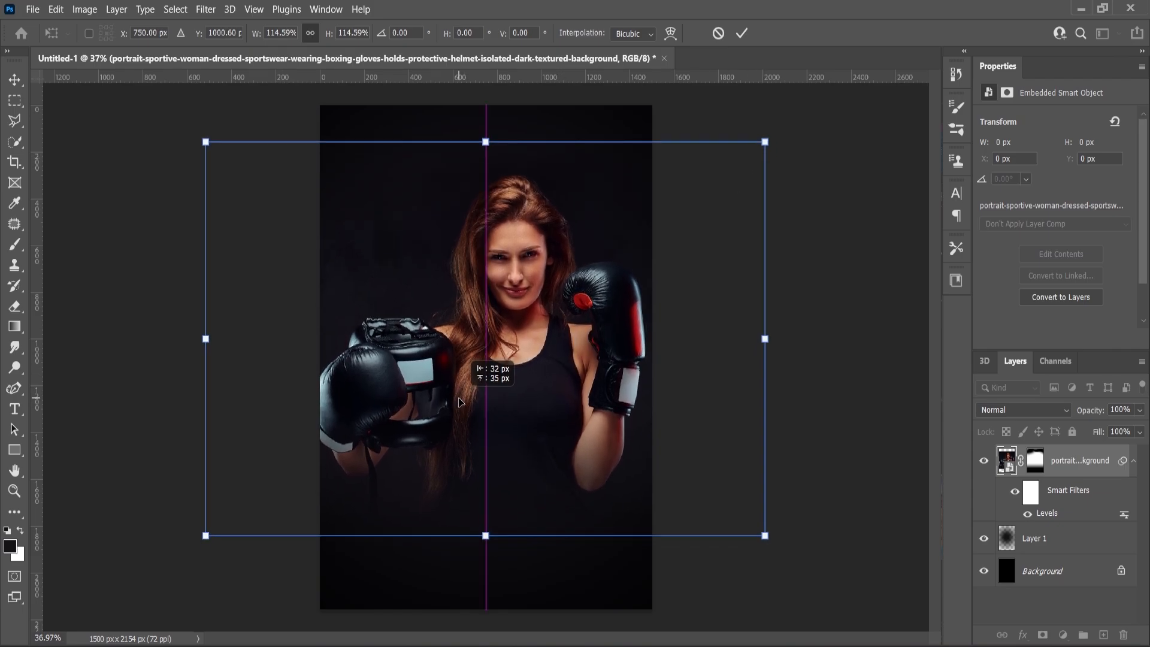
left_click_drag(766, 143, 769, 142)
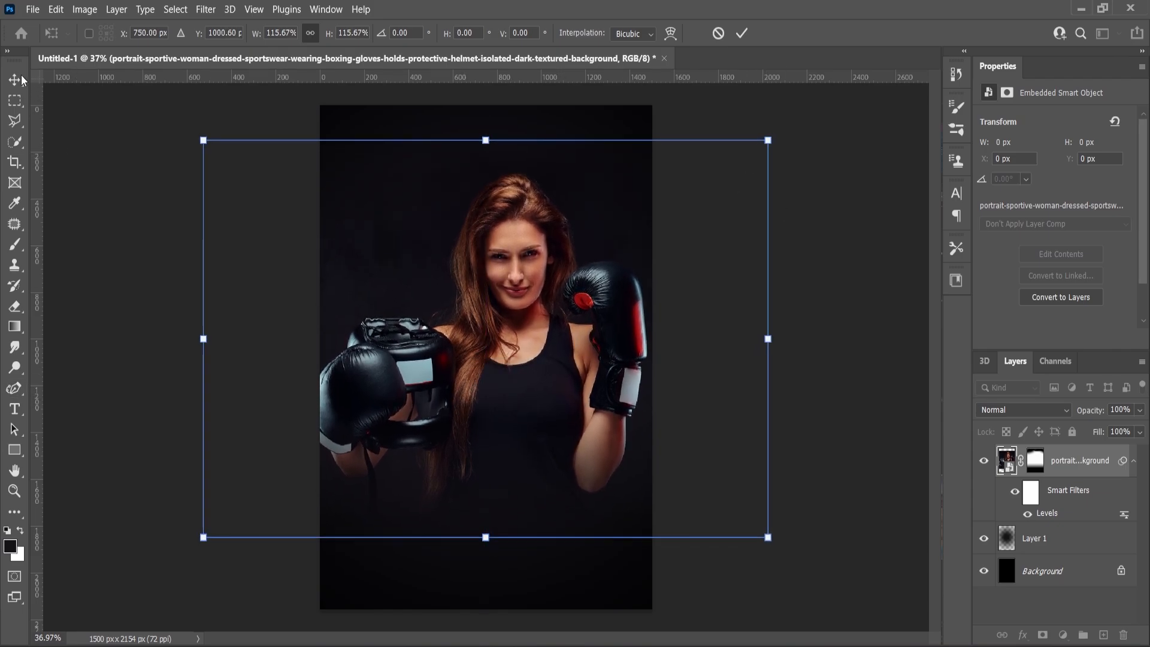
double_click(488, 342)
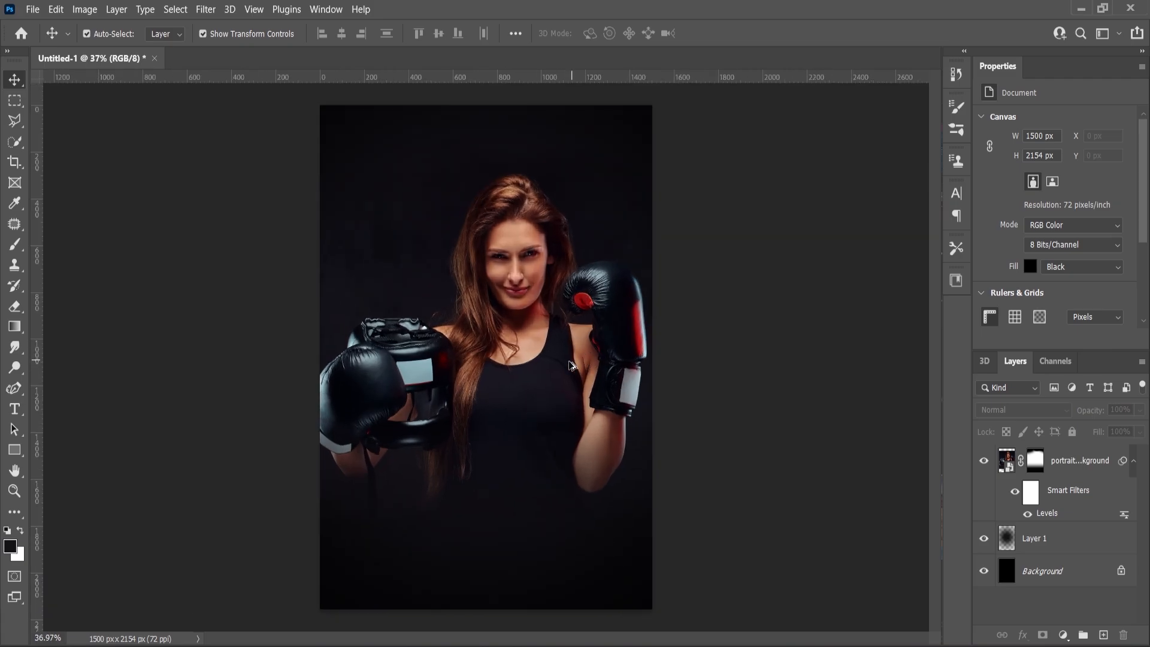
left_click_drag(571, 365, 563, 365)
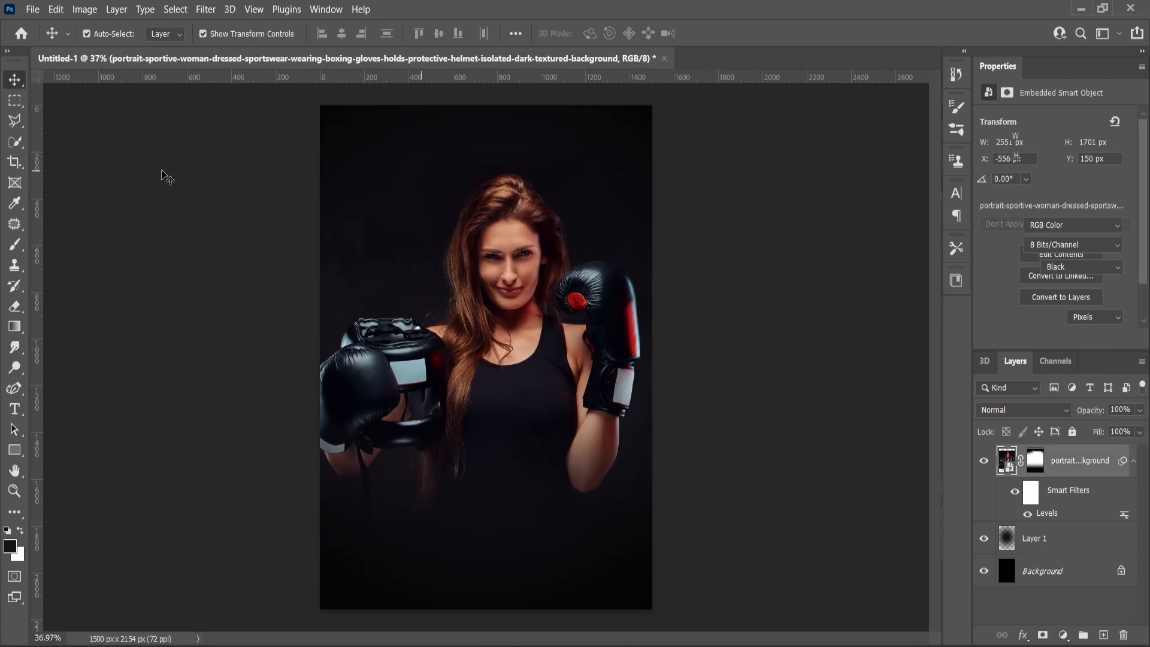
Create a new guide layout with 4 columns and 6 rows across the canvas, and lock the guides.
scroll(162, 170, "up", 1)
left_click(204, 9)
left_click(547, 339)
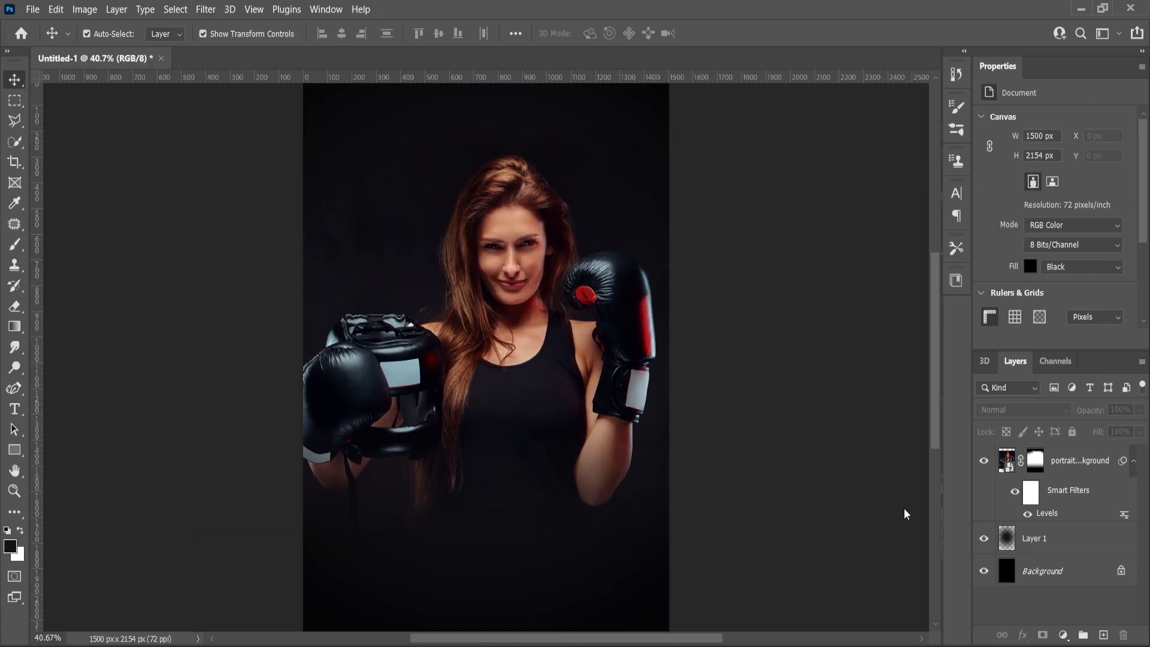
left_click(253, 9)
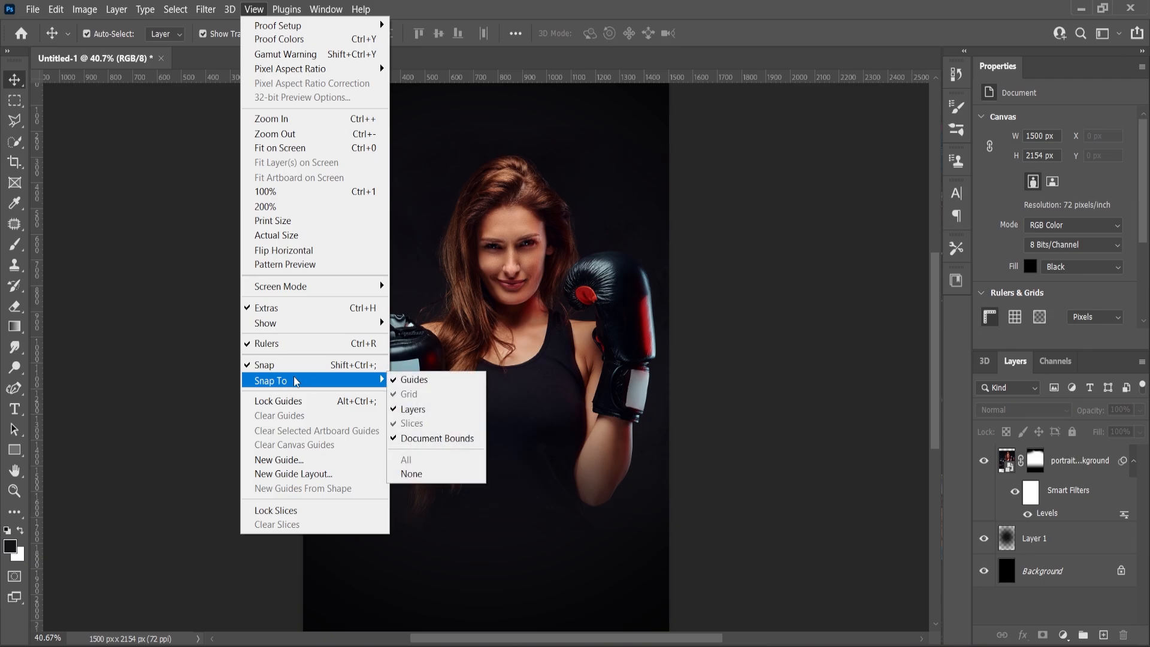
left_click(293, 473)
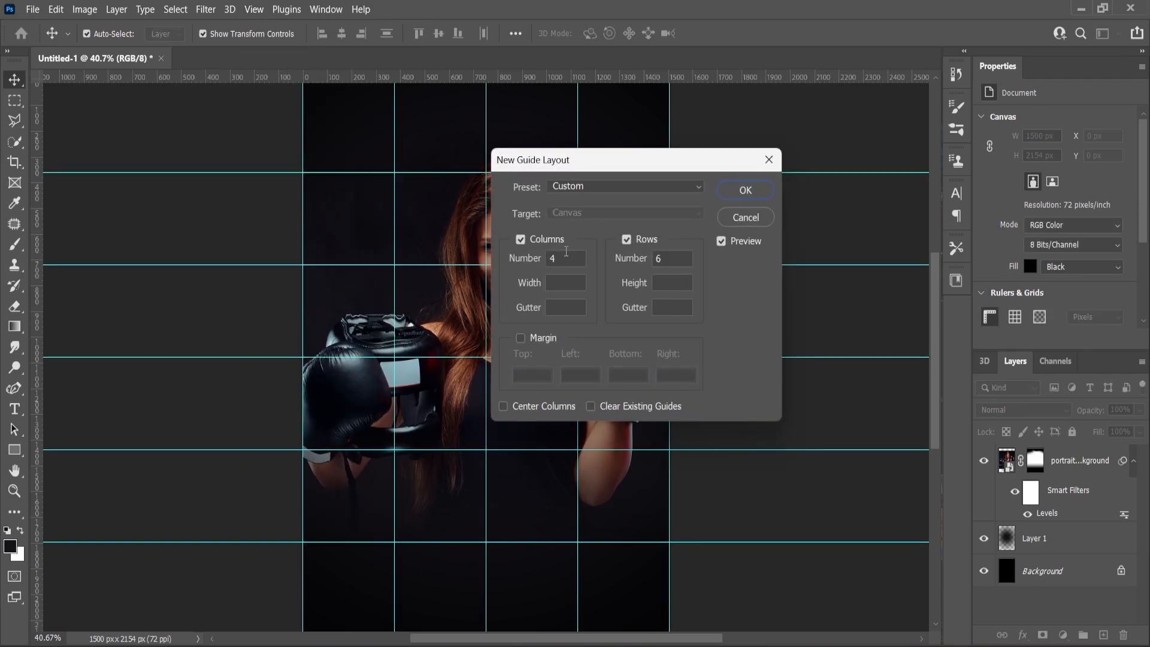
left_click(745, 190)
left_click(219, 10)
mouse_move(253, 10)
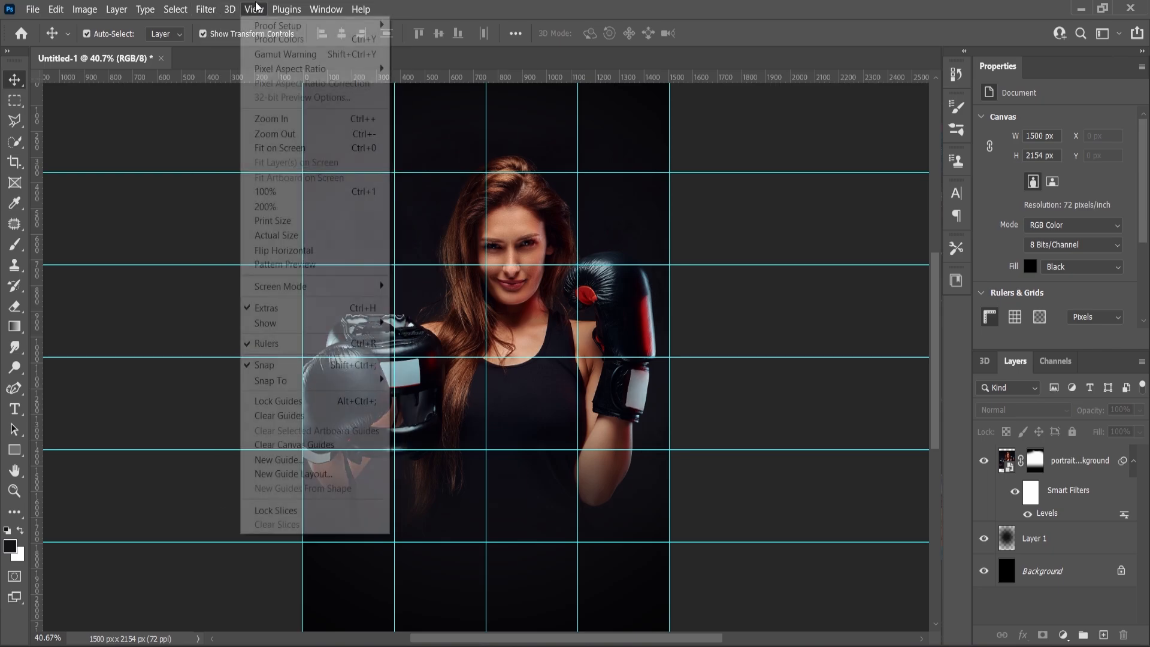
left_click(284, 401)
Draw a 375 × 359 px rectangle shape with 10 px corners filling the grid cell in the first column, second row.
scroll(603, 303, "down", 4)
scroll(603, 303, "up", 1)
scroll(563, 299, "down", 1)
scroll(563, 300, "up", 3)
key("u")
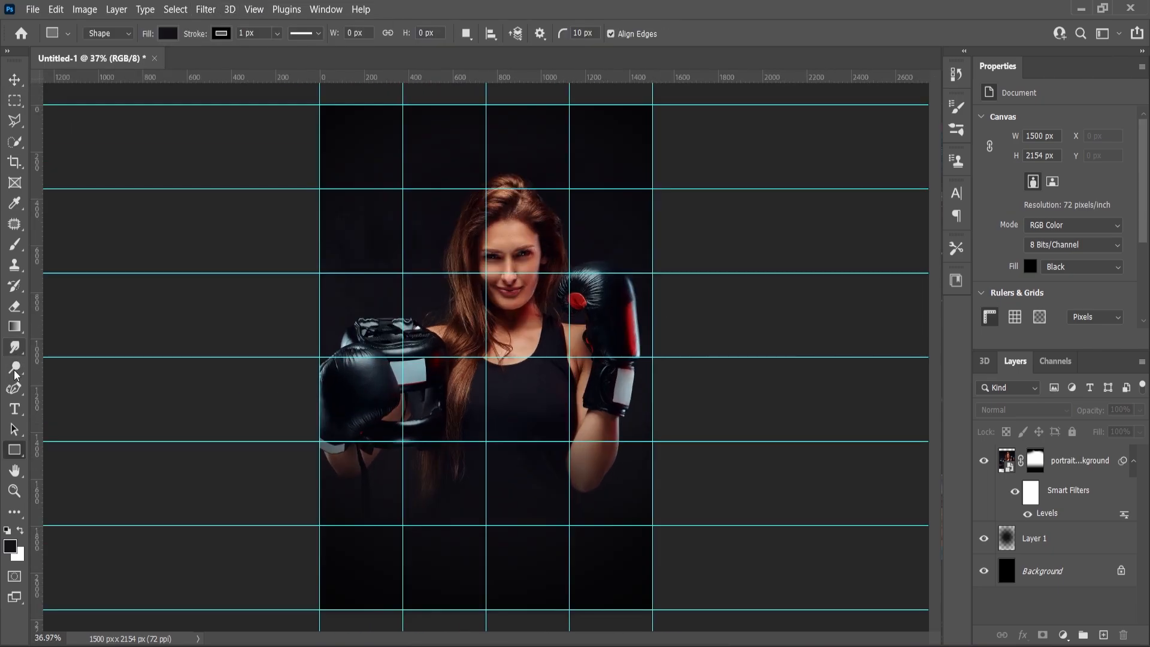
scroll(338, 144, "up", 3)
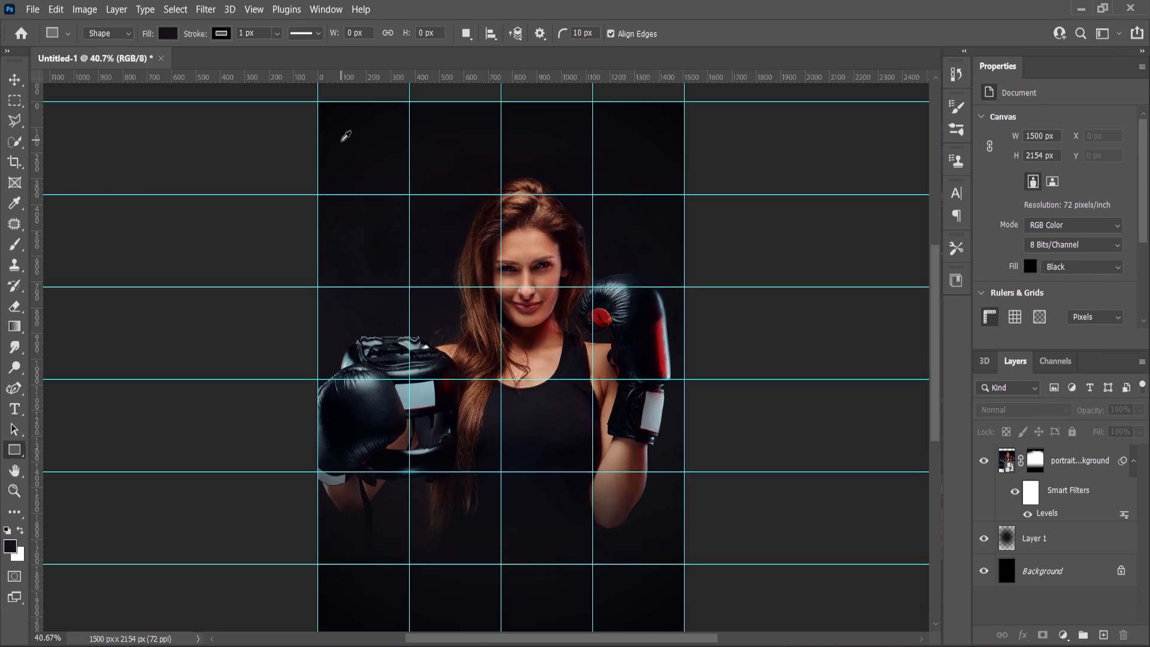
scroll(353, 197, "up", 1)
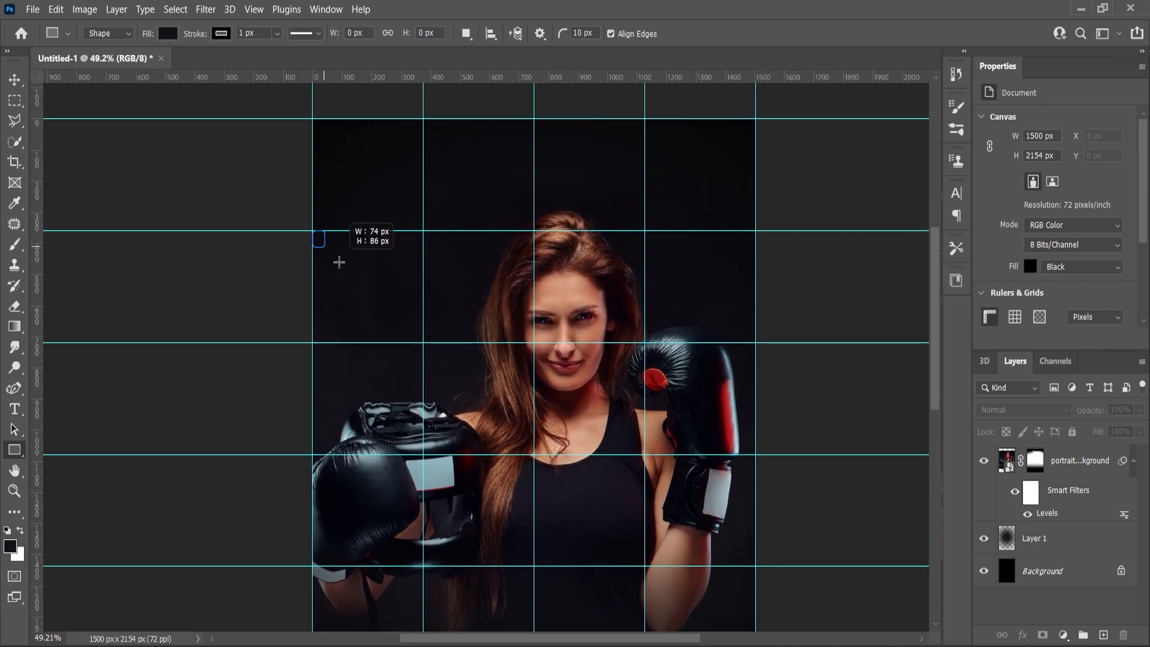
left_click_drag(339, 262, 423, 342)
scroll(1038, 253, "down", 2)
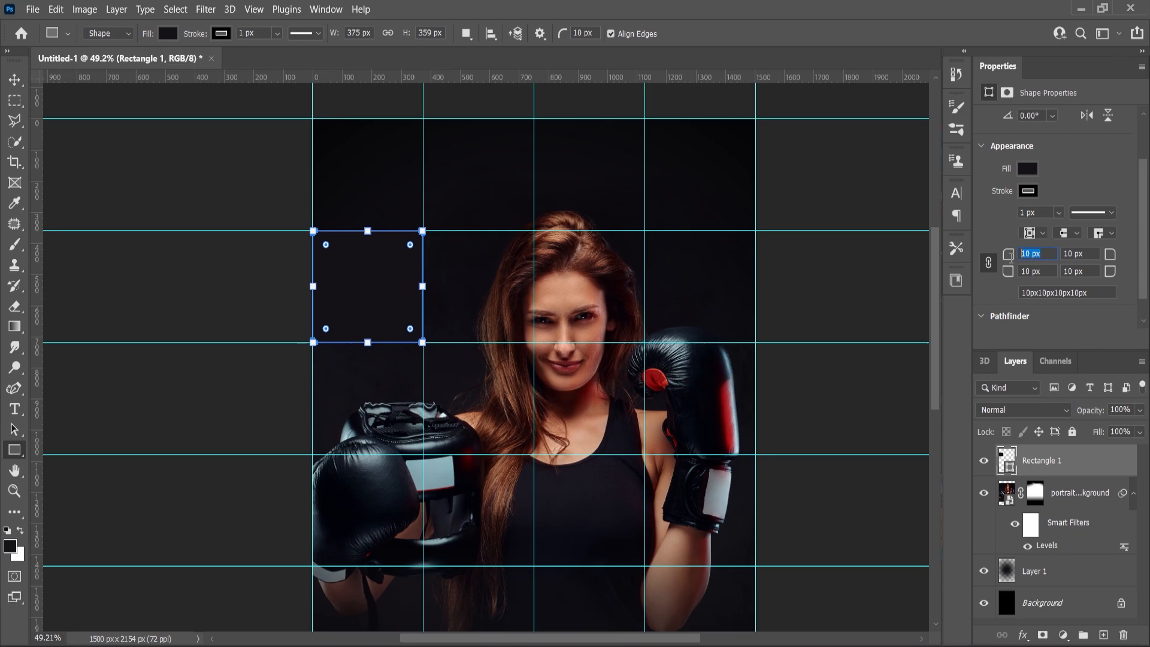
Remove the rectangle's stroke, fill it with white, and set all four corner radii to 0 px.
left_click(1029, 191)
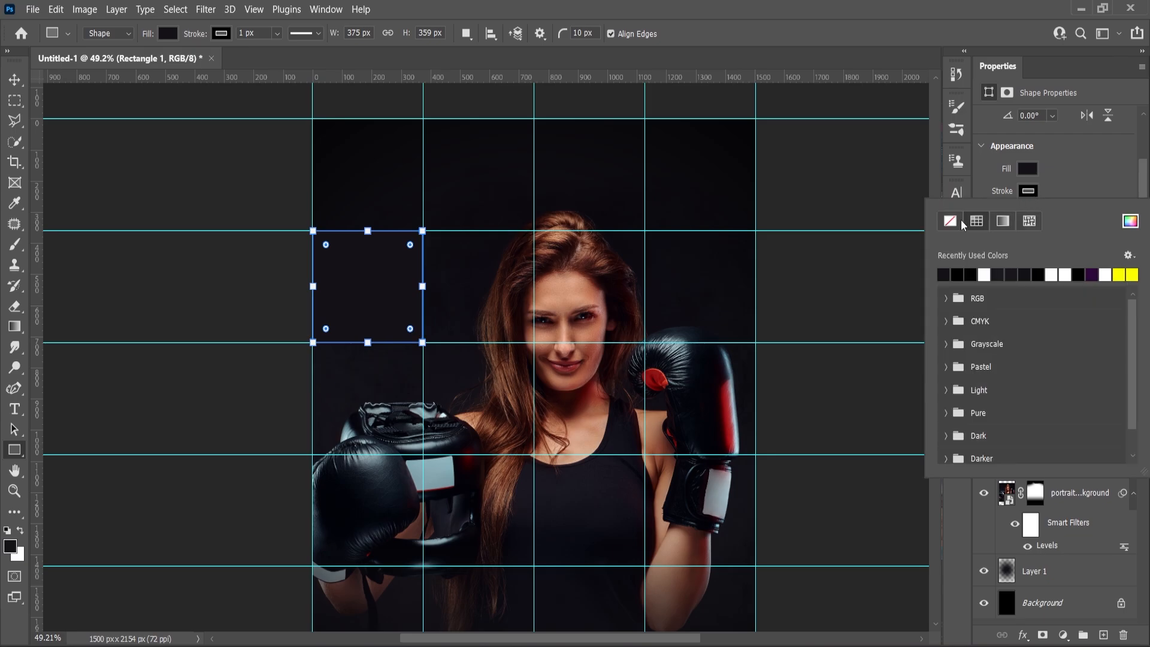
left_click(950, 221)
left_click(1028, 169)
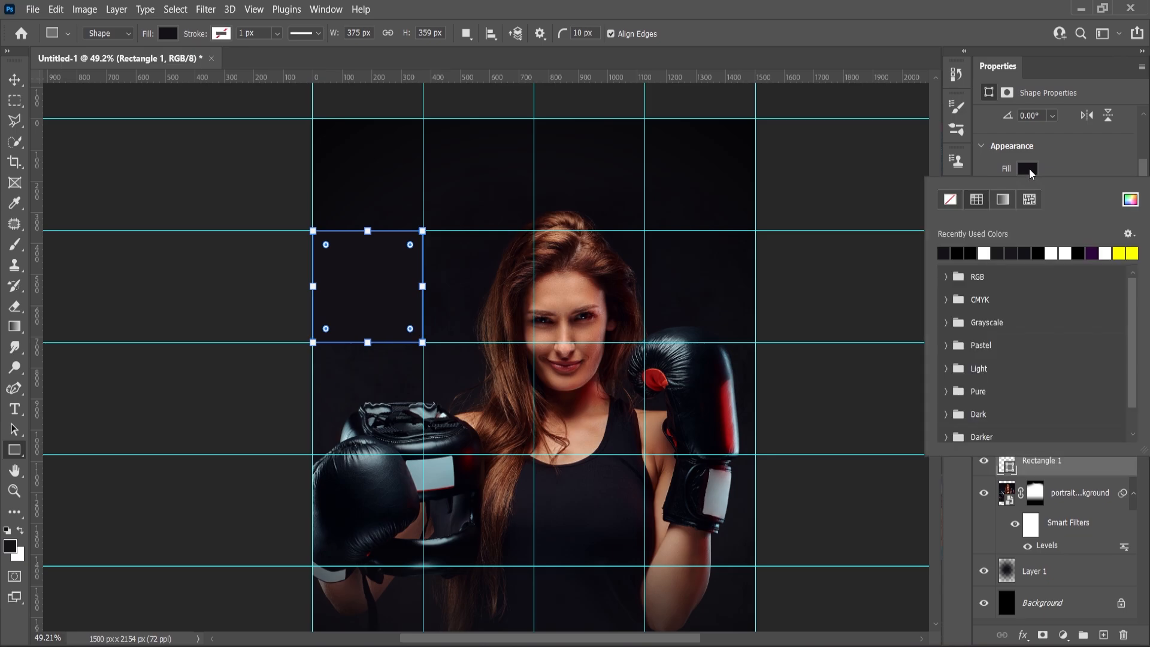
left_click(988, 251)
Duplicate the white rectangle and place the copy in the grid cell at the fourth column, third row.
left_click(15, 79)
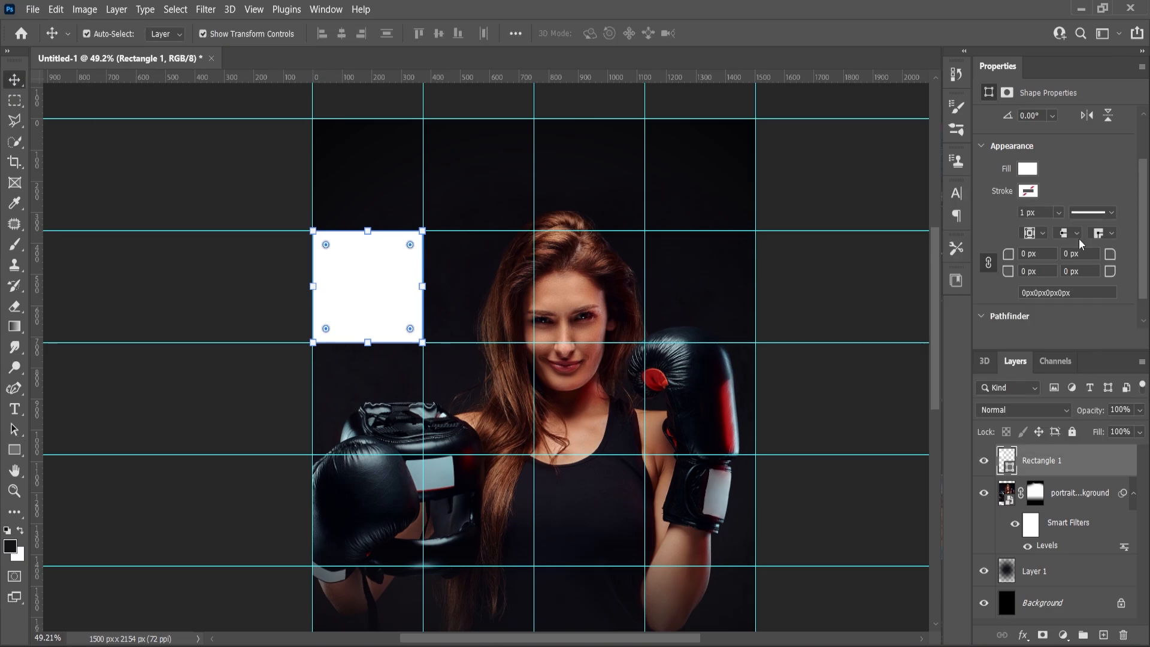
left_click_drag(1036, 463, 1103, 634)
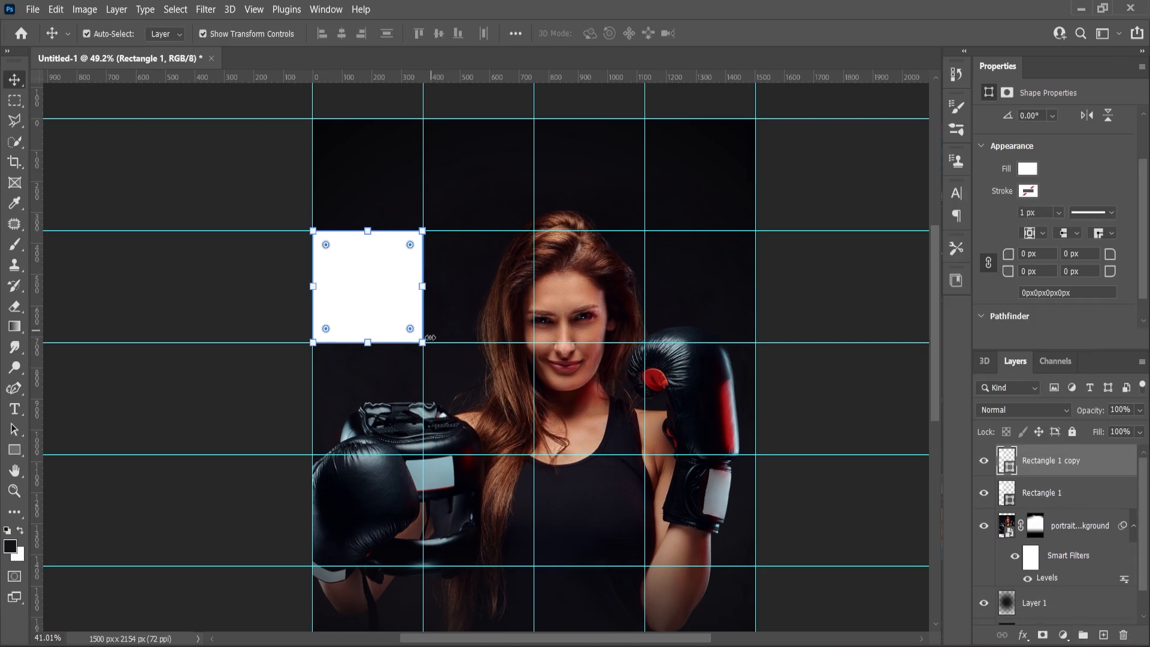
scroll(427, 340, "down", 3)
left_click_drag(373, 242, 677, 341)
Duplicate the fourth-column rectangle and place the copy in the grid cell at the first column, fourth row.
left_click_drag(1039, 466, 1102, 634)
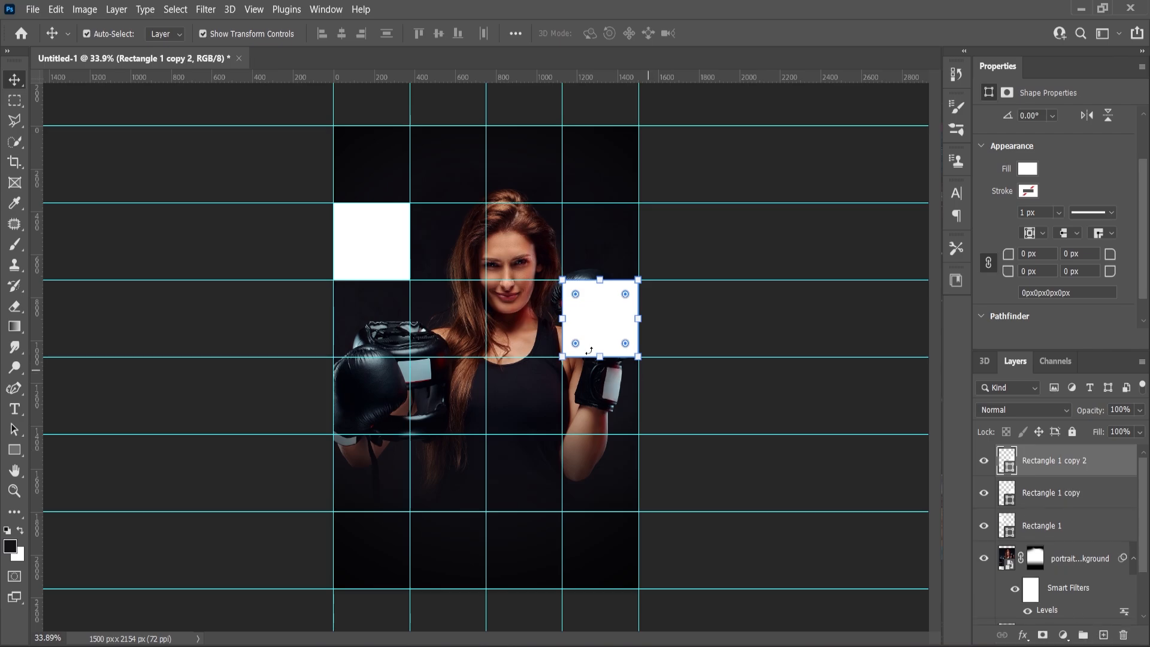
left_click_drag(589, 322, 361, 399)
key("ctrl+minus")
scroll(472, 375, "up", 5)
scroll(472, 374, "down", 3)
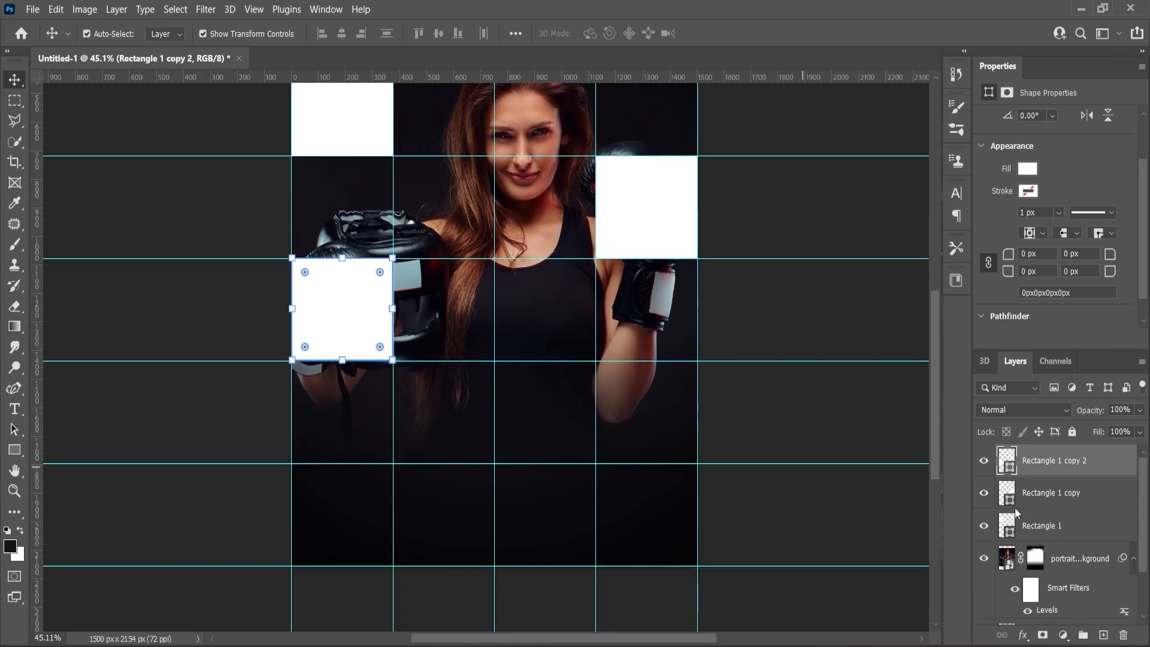
Duplicate the fourth-row rectangle into the fifth row and widen the copy to 200% so it spans the first two columns.
left_click_drag(1034, 466, 1103, 634)
left_click_drag(345, 327, 496, 418)
key("ctrl+t")
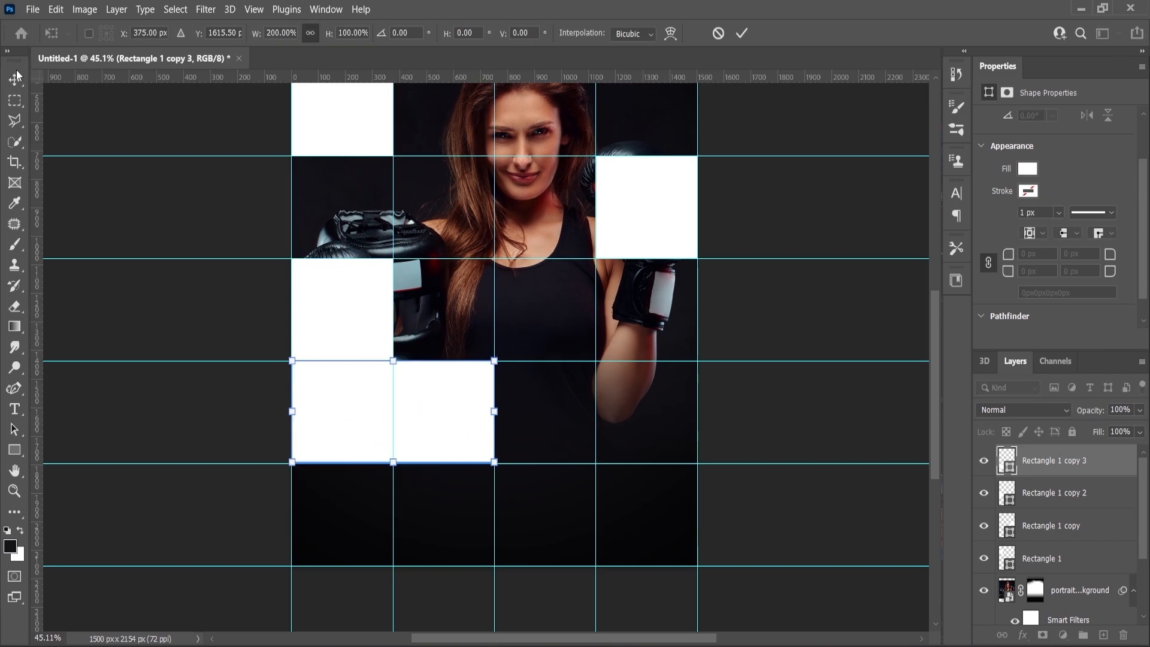
key("Return")
Duplicate the two-column rectangle into the sixth row and stretch the copy across all four columns.
left_click_drag(1125, 459, 1104, 634)
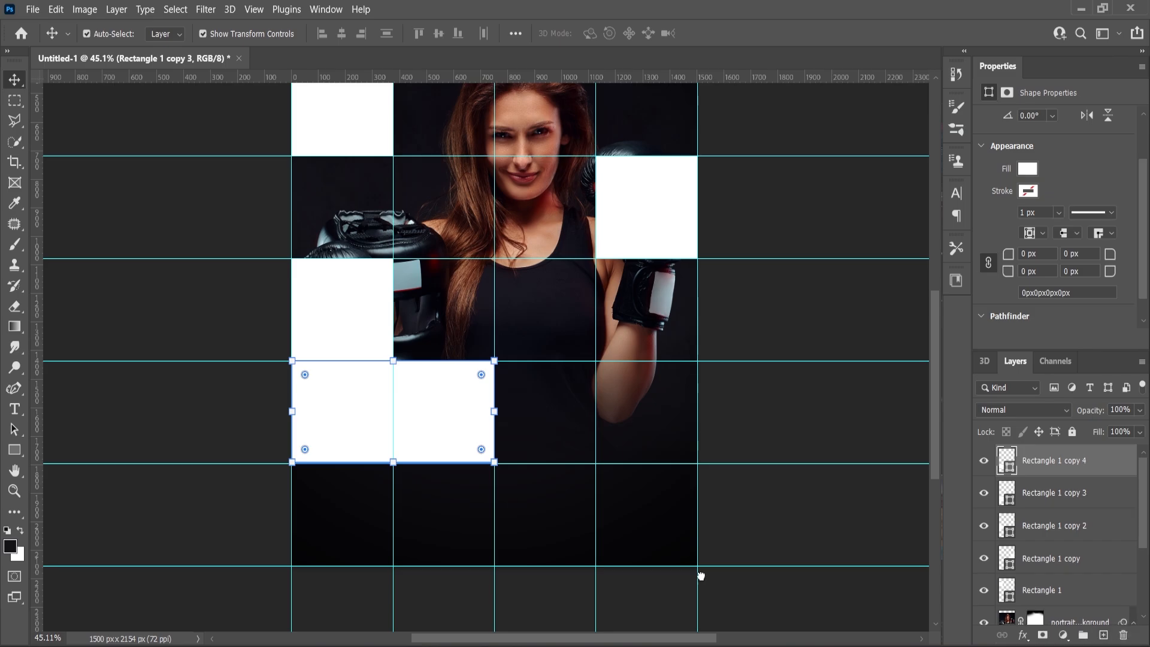
left_click_drag(338, 418, 342, 522)
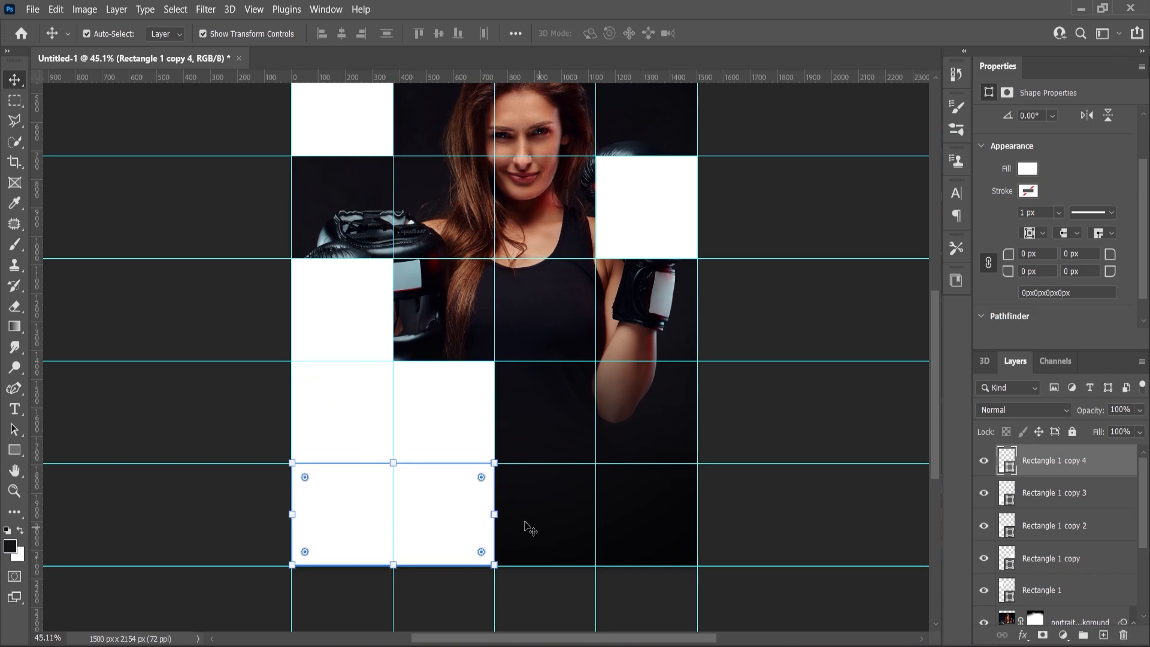
key("ctrl+t")
left_click_drag(543, 522, 699, 520)
scroll(451, 395, "down", 3)
Select the cells at column 2 row 2, column 3 row 3 and column 2 row 4, and apply a Black & White adjustment layer to them.
left_click(15, 491)
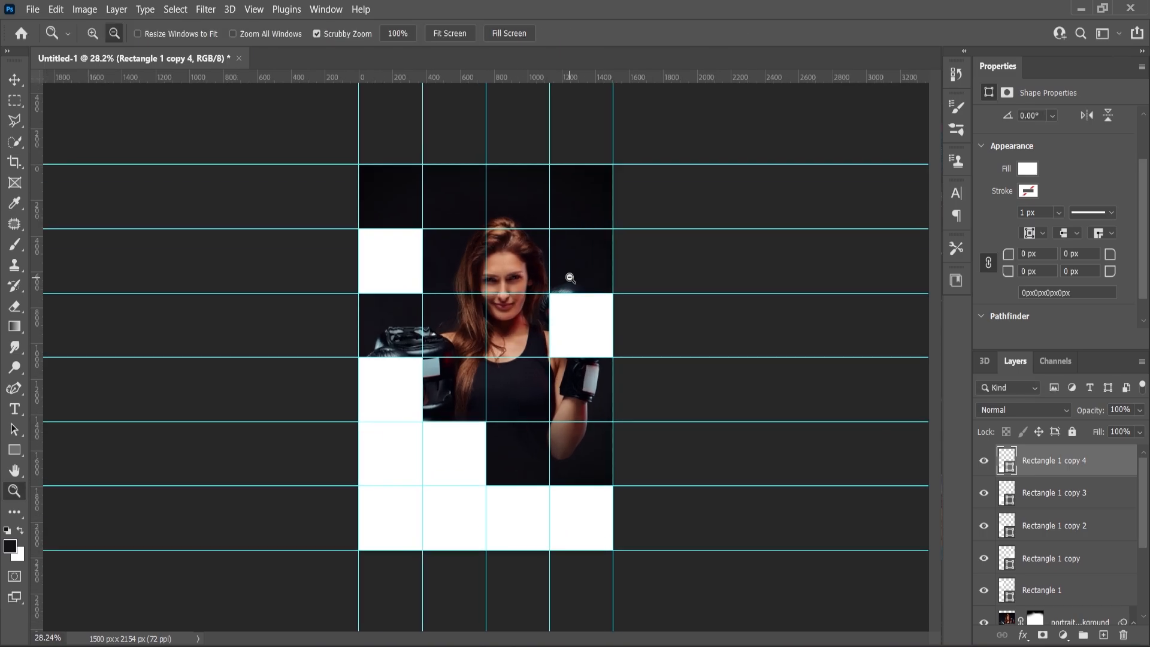
left_click(544, 303)
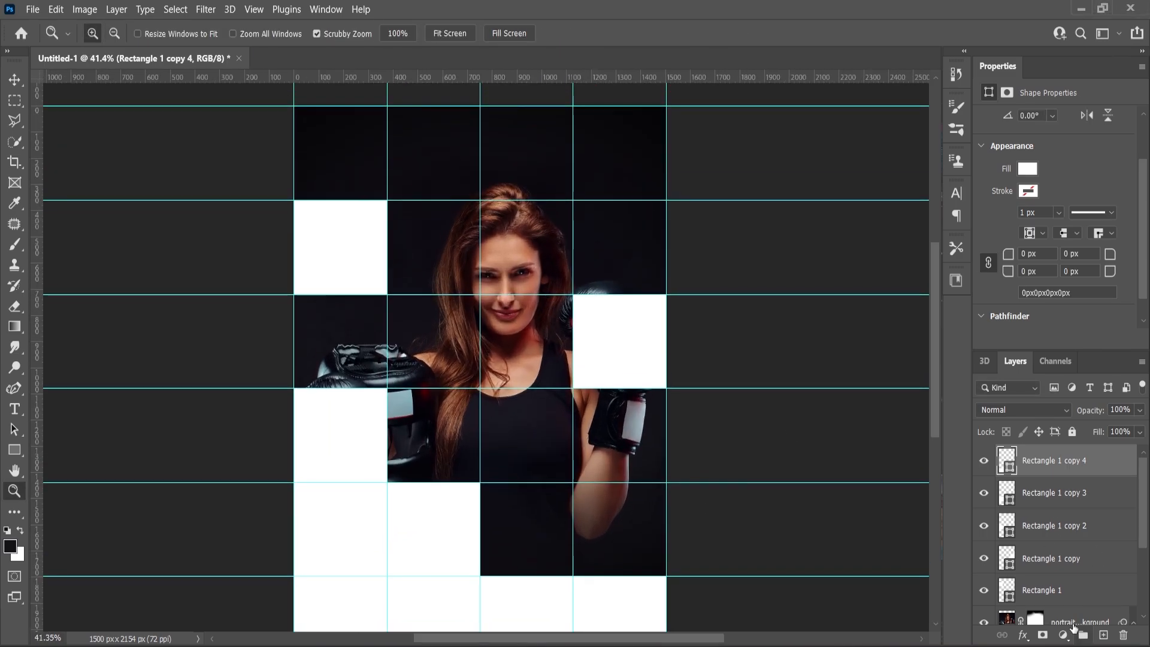
key("m")
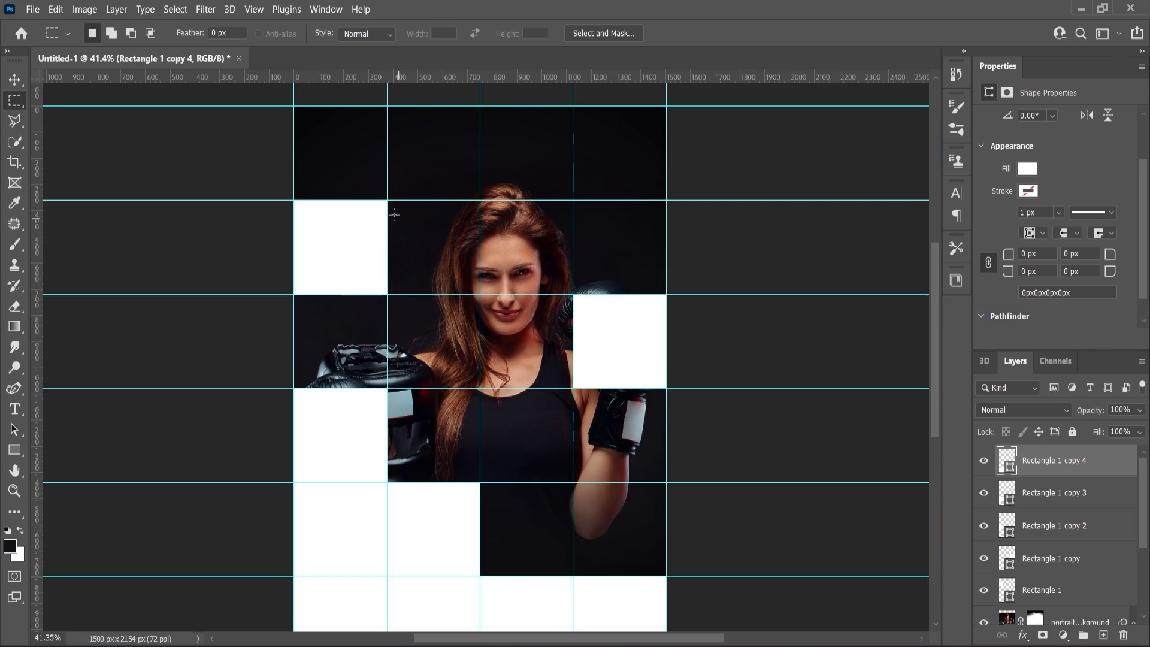
left_click_drag(387, 200, 570, 388)
left_click_drag(391, 203, 479, 295)
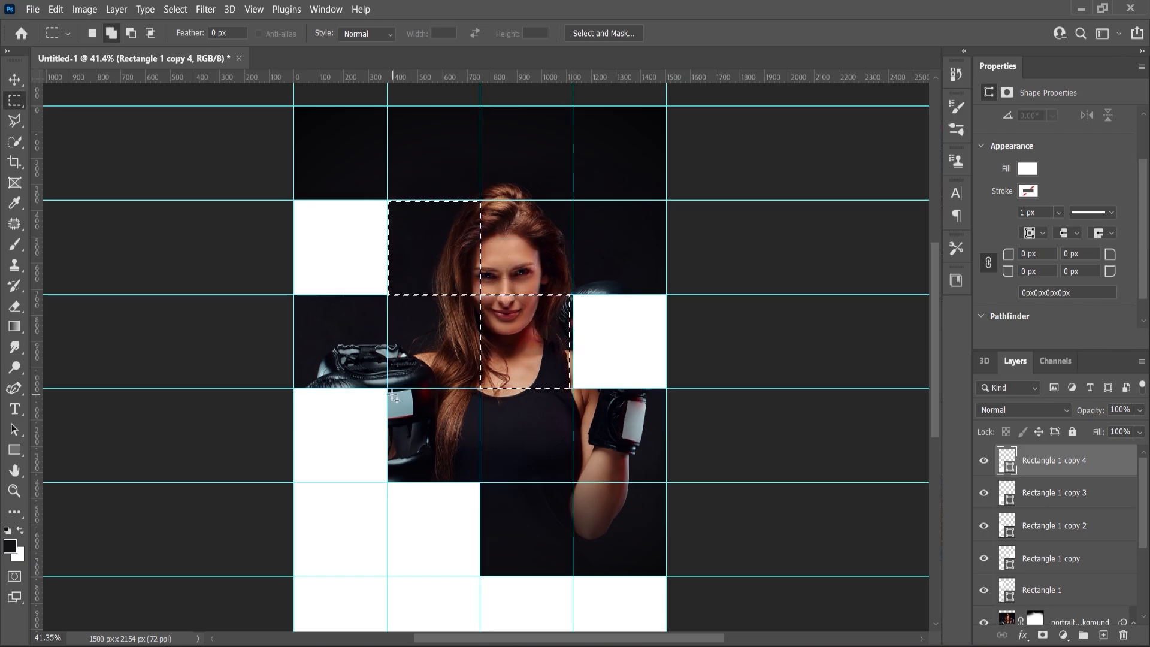
left_click_drag(392, 393, 482, 490)
left_click(1064, 635)
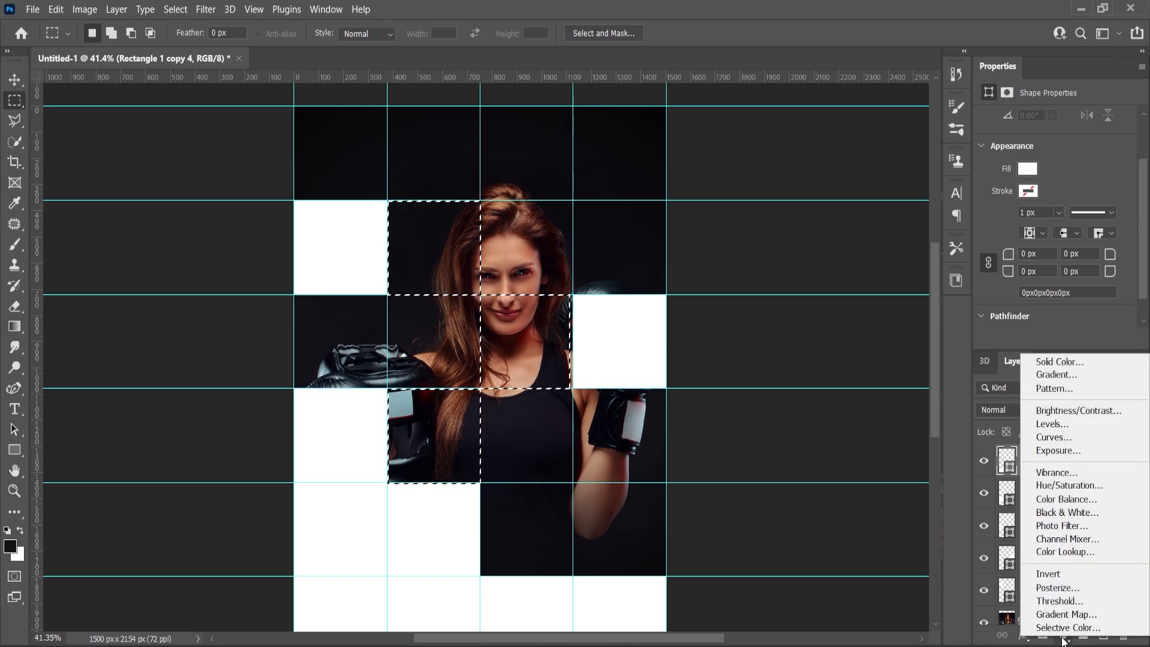
left_click(1064, 513)
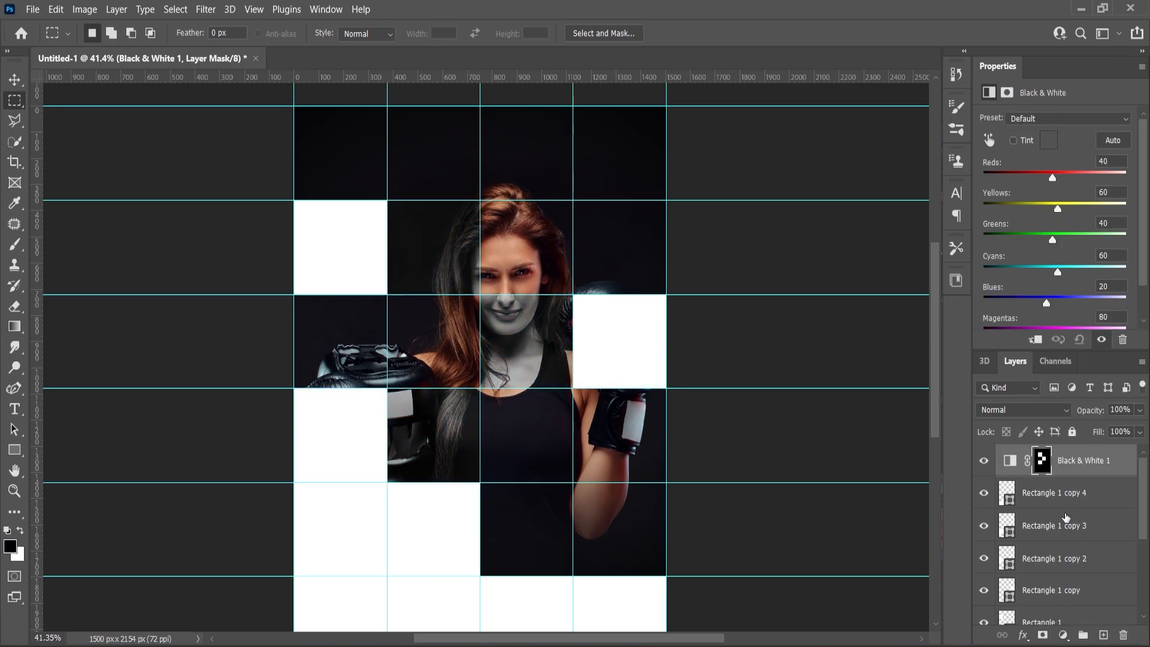
Examine the poster's grid layout and the black-and-white cells over the portrait, both close up and as a whole.
scroll(598, 369, "up", 3)
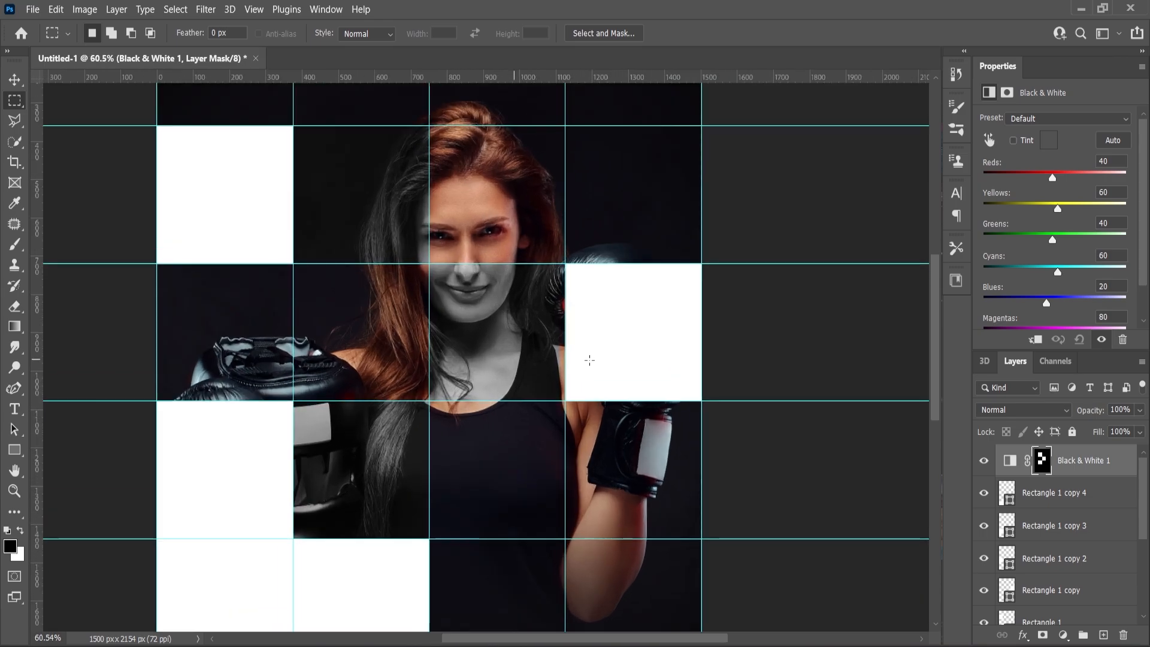
scroll(590, 362, "down", 5)
scroll(590, 361, "up", 1)
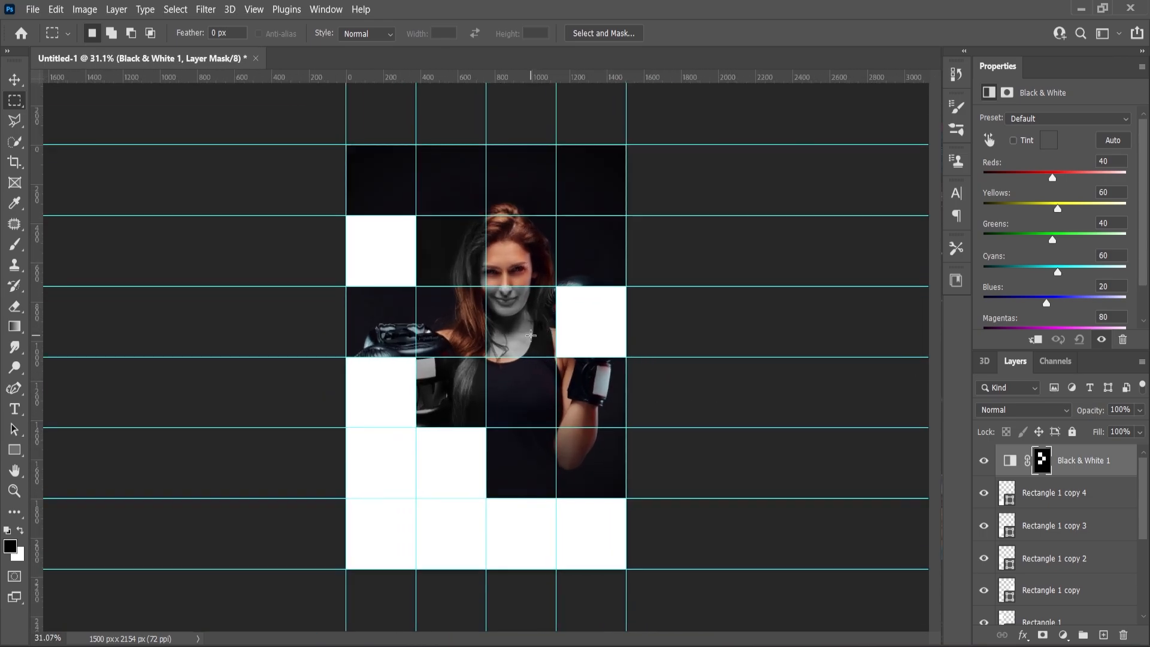
scroll(530, 336, "up", 1)
scroll(521, 332, "down", 3)
scroll(515, 329, "up", 3)
scroll(509, 325, "down", 1)
scroll(552, 316, "up", 1)
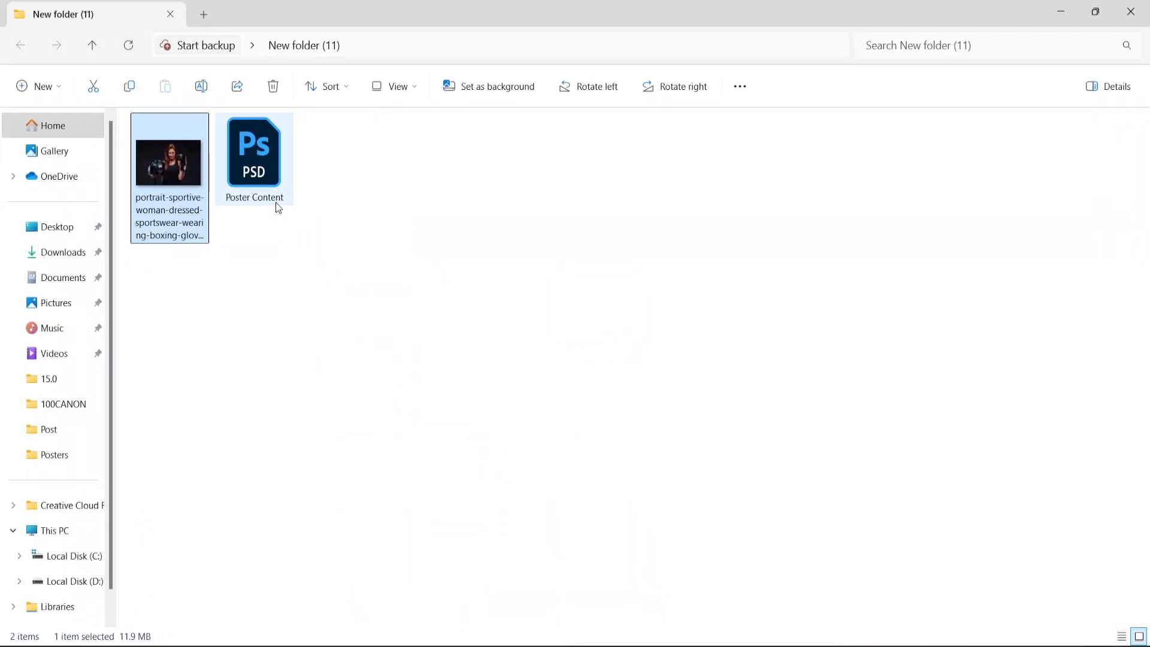
Open Poster Content.psd from the file folder and copy its "lionfox productions presents" text layer.
left_click_drag(277, 205, 515, 208)
scroll(488, 133, "up", 4)
scroll(488, 133, "up", 2)
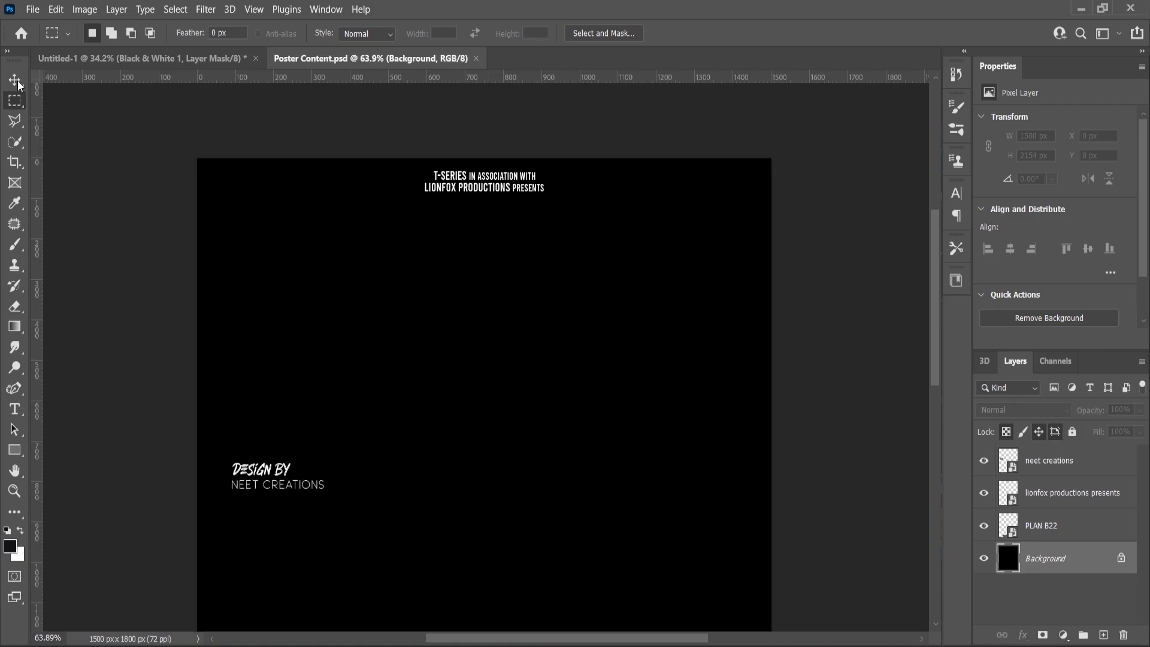
left_click(16, 80)
scroll(470, 164, "up", 1)
scroll(470, 166, "up", 3)
left_click(470, 167)
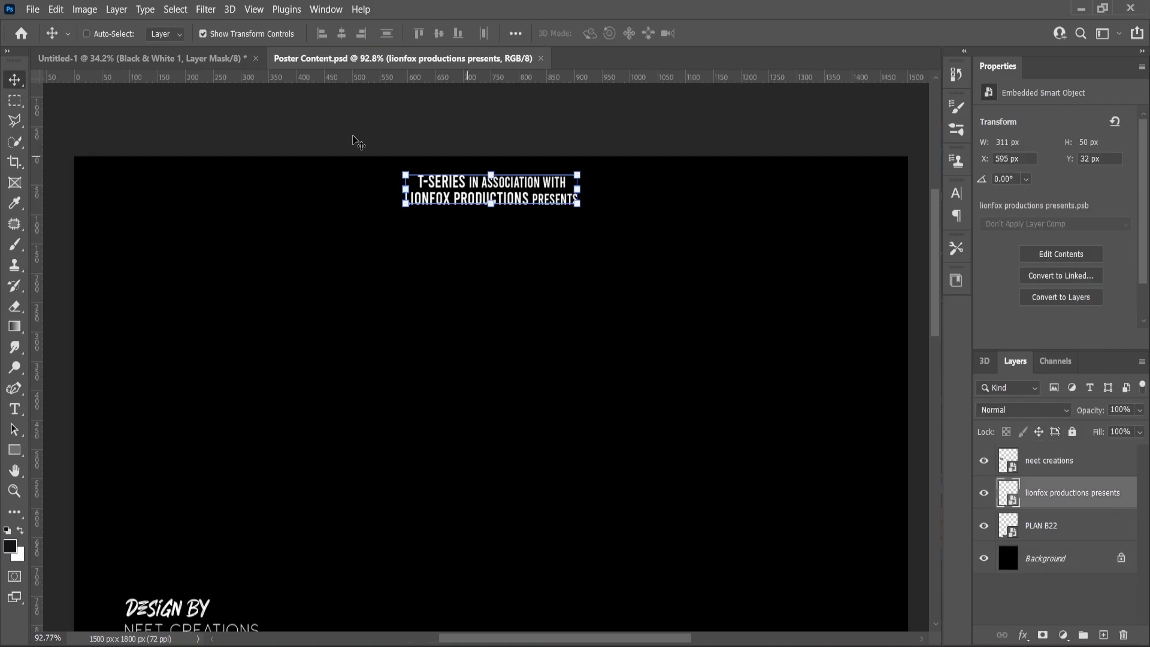
Paste the "lionfox productions presents" layer into the Untitled-1 poster and place it above Layer 1 in the stacking order.
left_click(210, 61)
scroll(1042, 599, "down", 2)
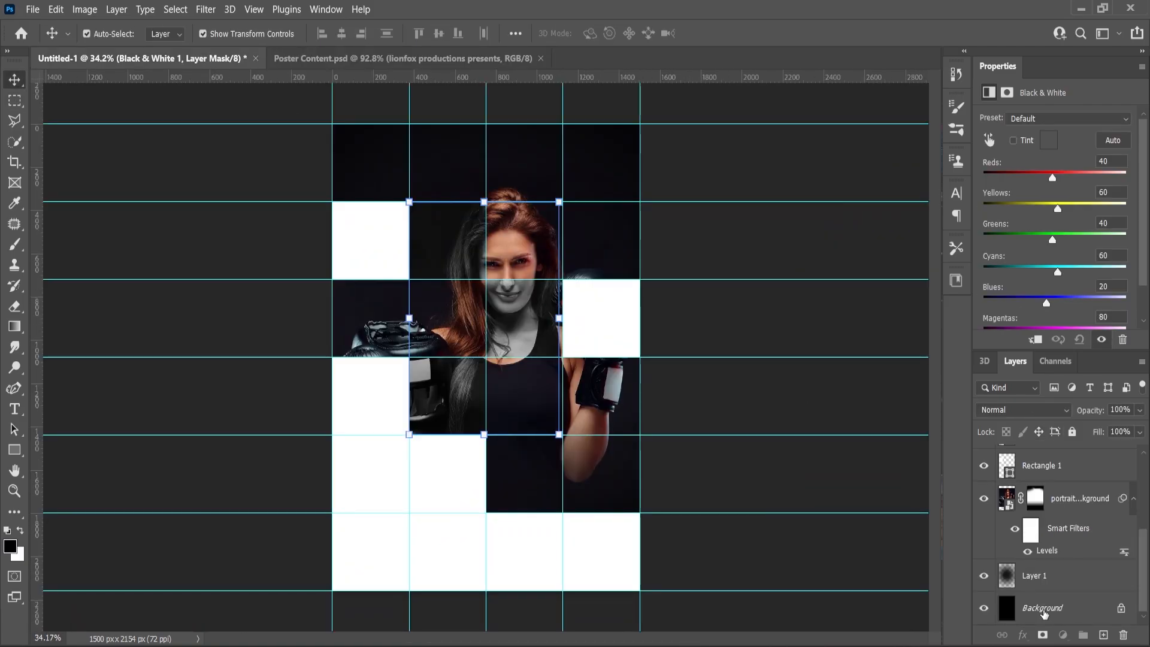
left_click(1042, 609)
key("ctrl+v")
scroll(510, 134, "up", 3)
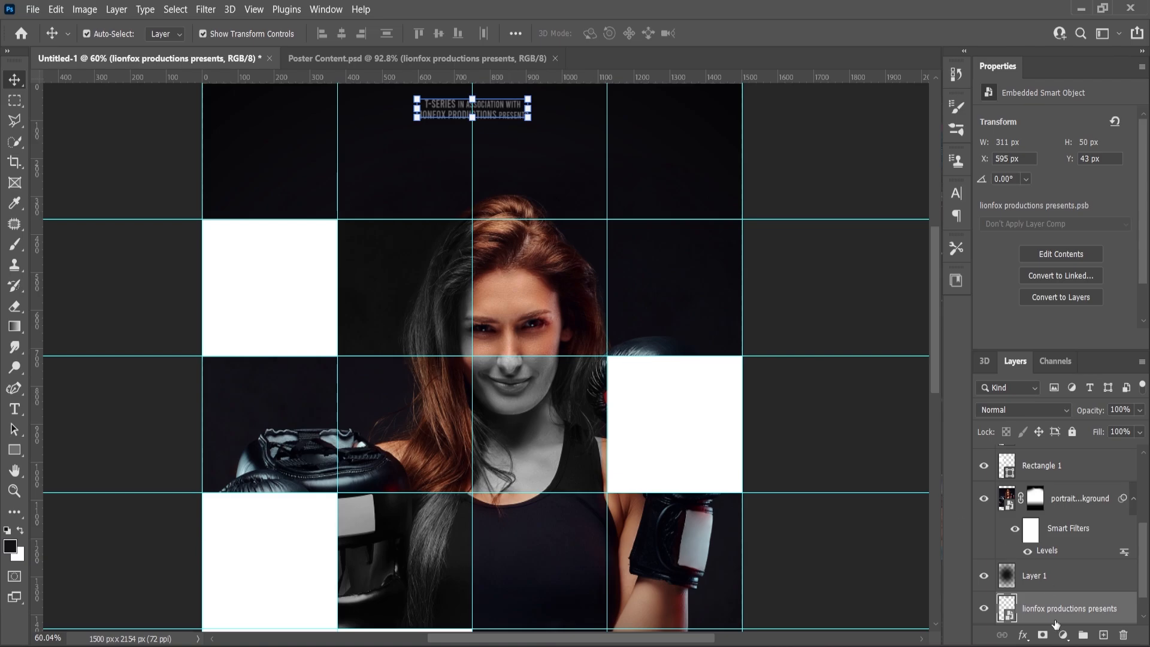
left_click_drag(1055, 623, 1051, 566)
Enlarge the presenter text at the top of the poster to about 115.31%, at X 574 px, Y 40 px.
scroll(530, 154, "up", 2)
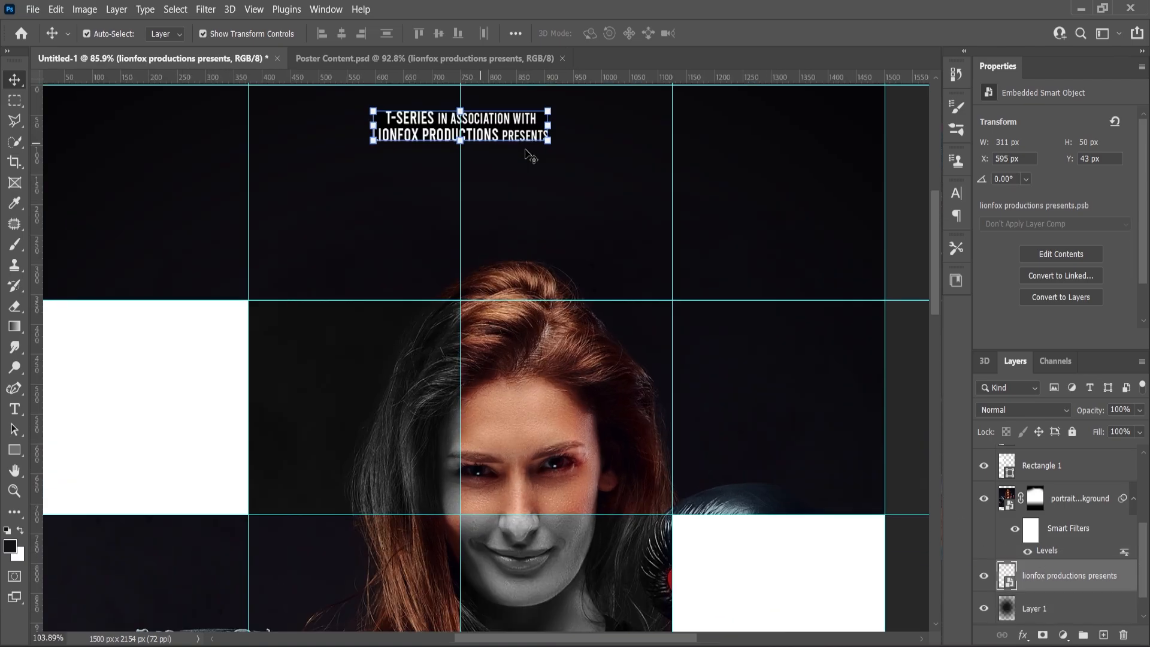
scroll(530, 154, "up", 1)
left_click_drag(548, 139, 565, 153)
left_click(11, 87)
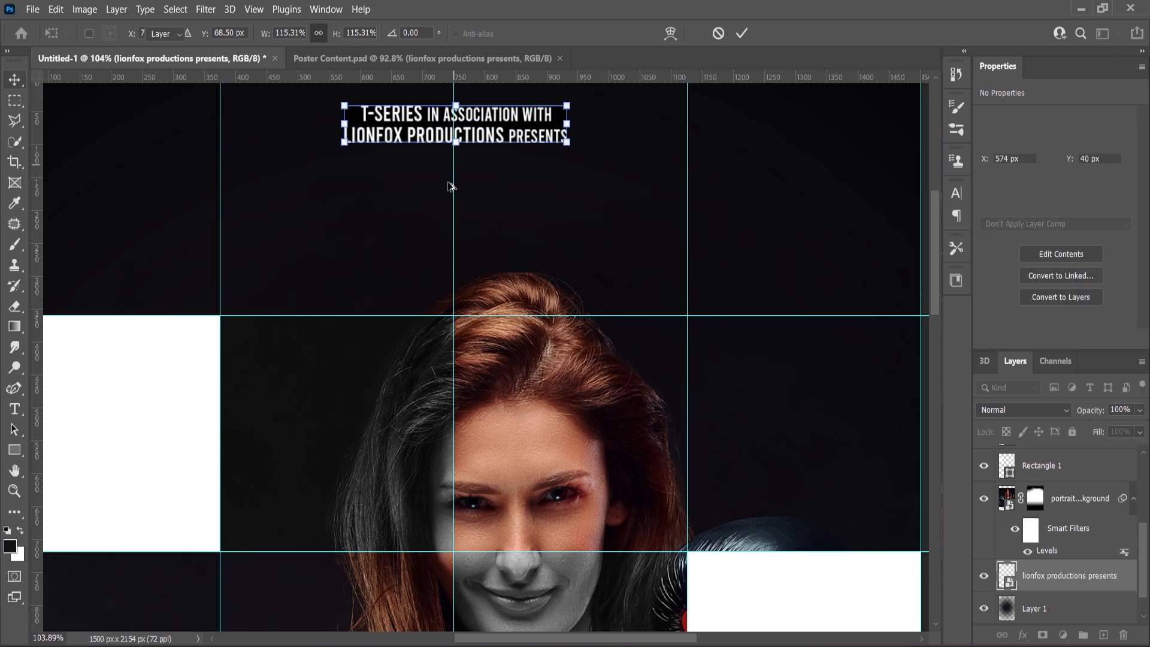
scroll(450, 186, "down", 4)
Open the PLAN B22 smart object from Poster Content.psd, hide its black Layer 1, and save and close it.
left_click(429, 55)
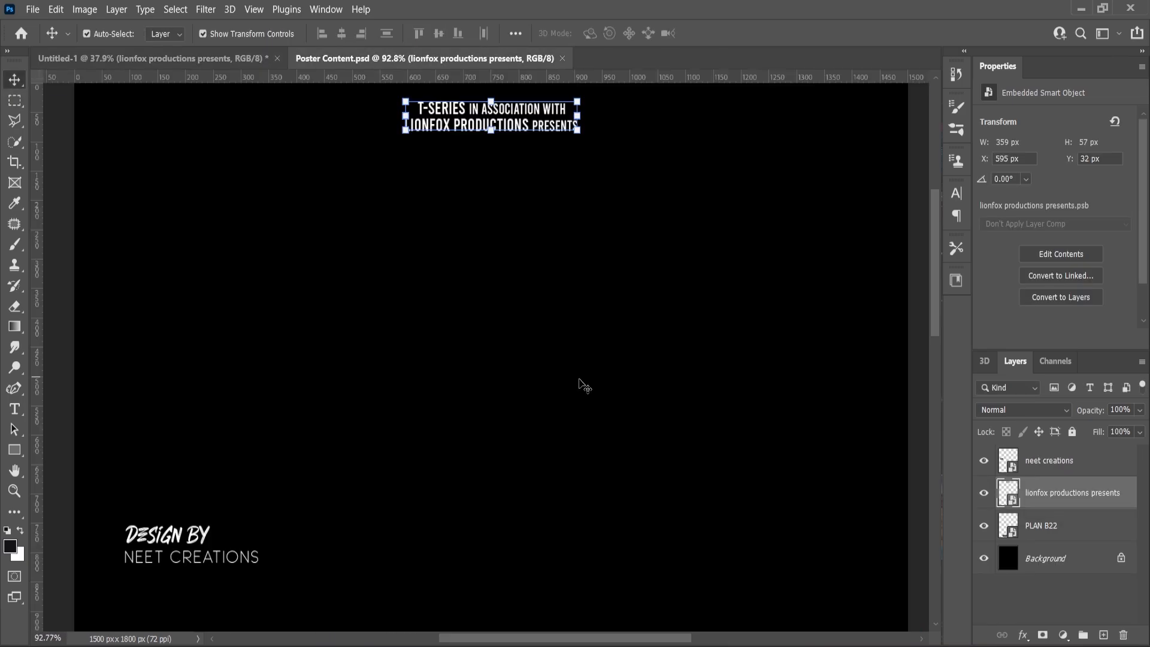
scroll(543, 360, "down", 3)
left_click(545, 557)
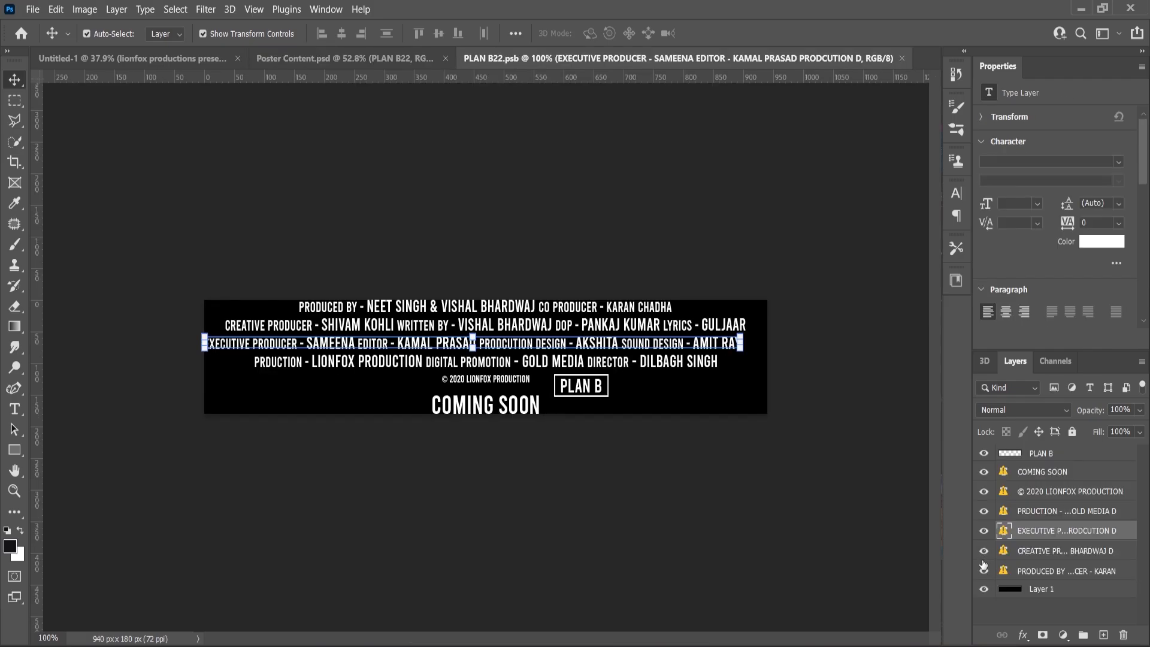
left_click(989, 586)
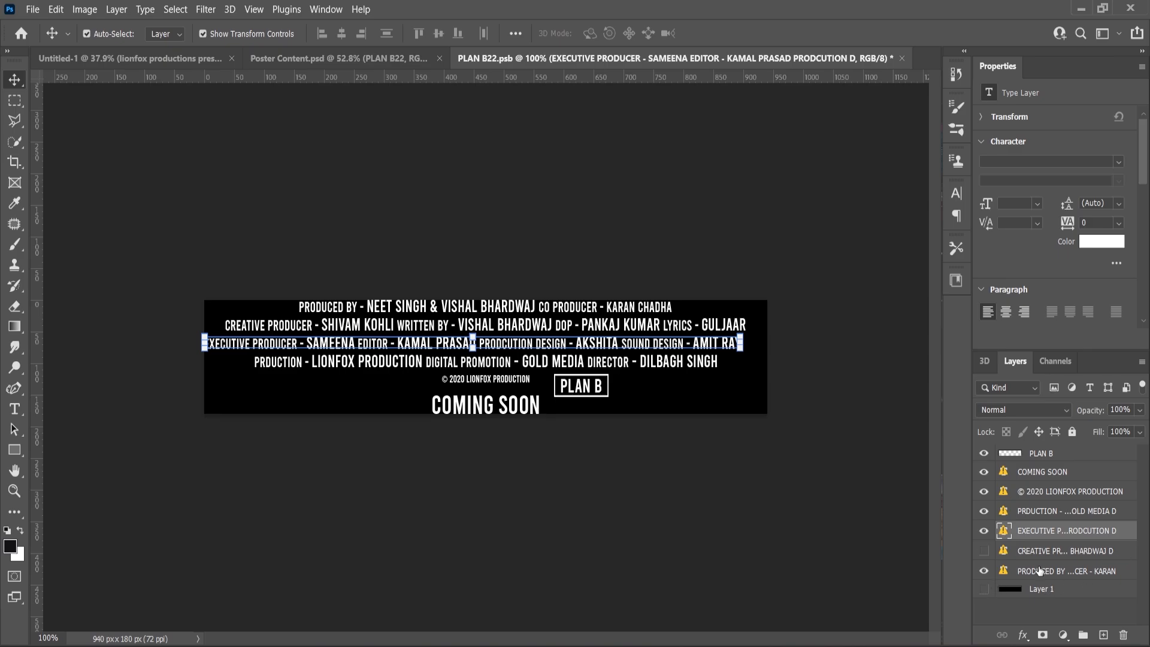
left_click(984, 550)
left_click(995, 588)
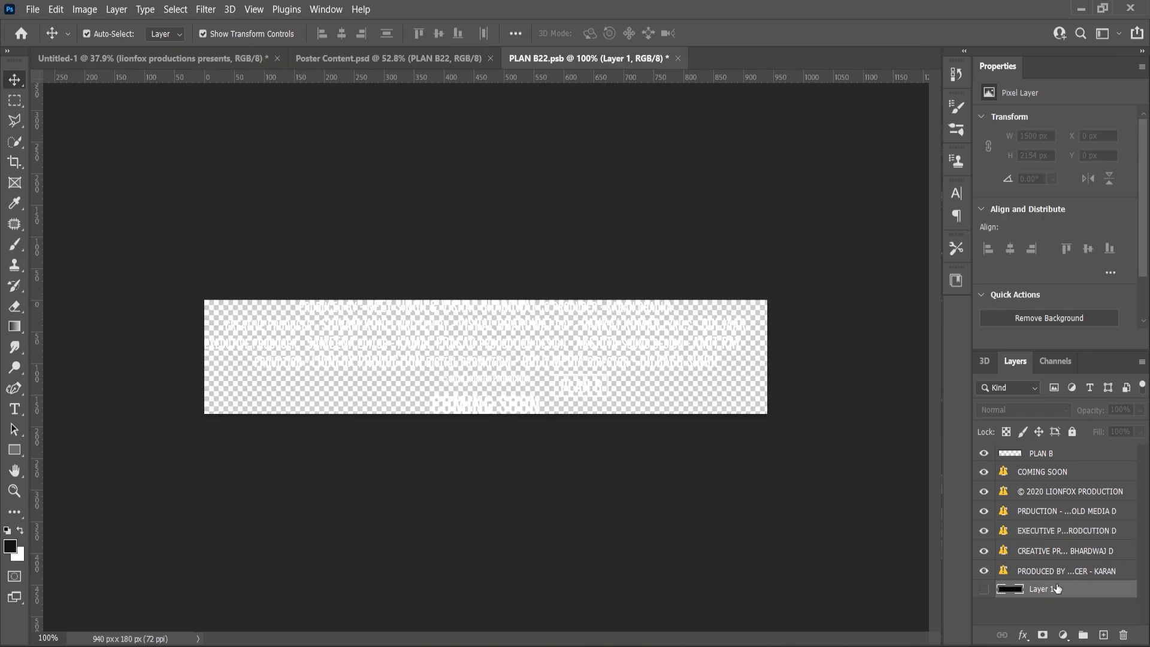
left_click(678, 58)
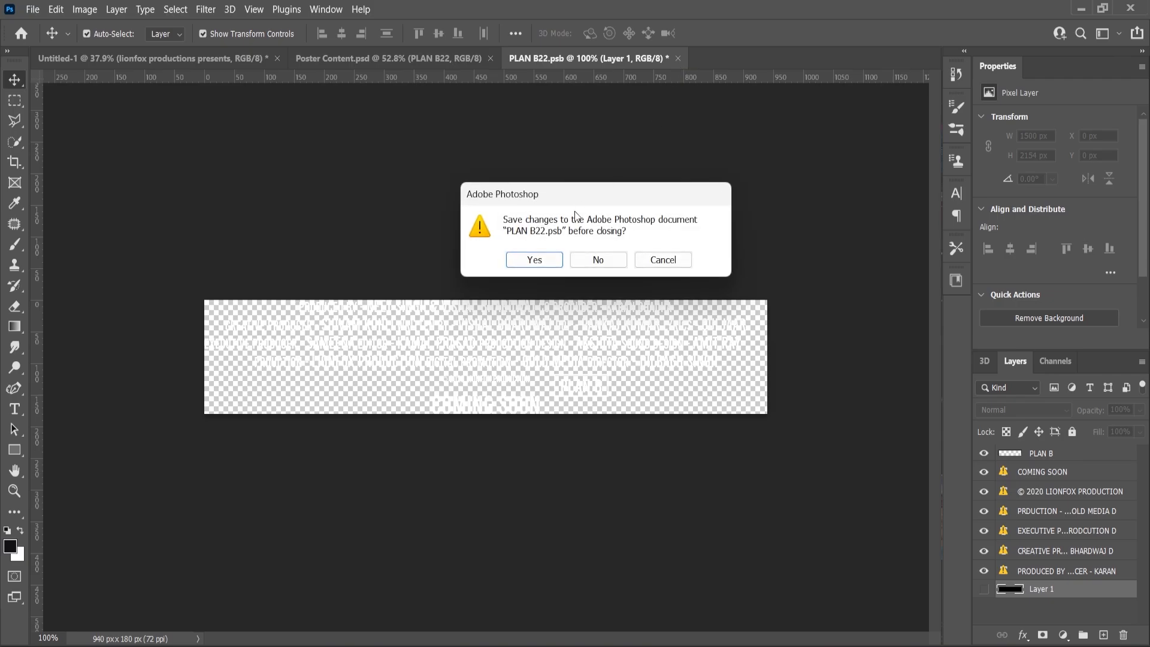
left_click(552, 261)
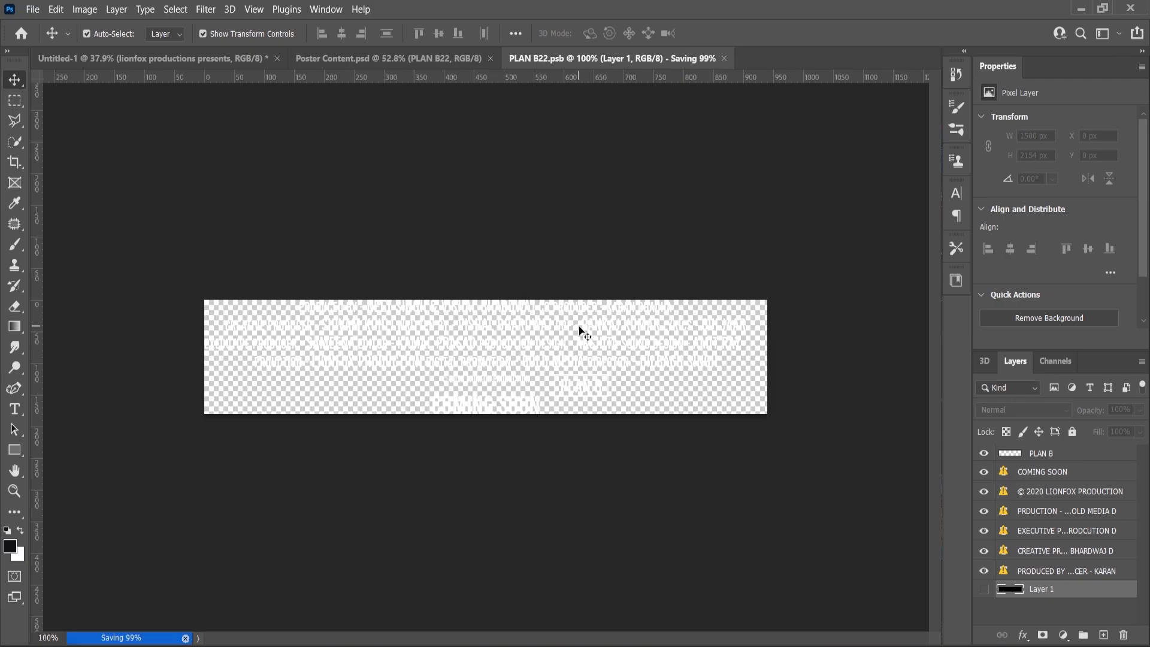
Copy the PLAN B22 credits layer into the Untitled-1 poster, placed directly above the full-width bottom rectangle's layer.
key("ctrl+c")
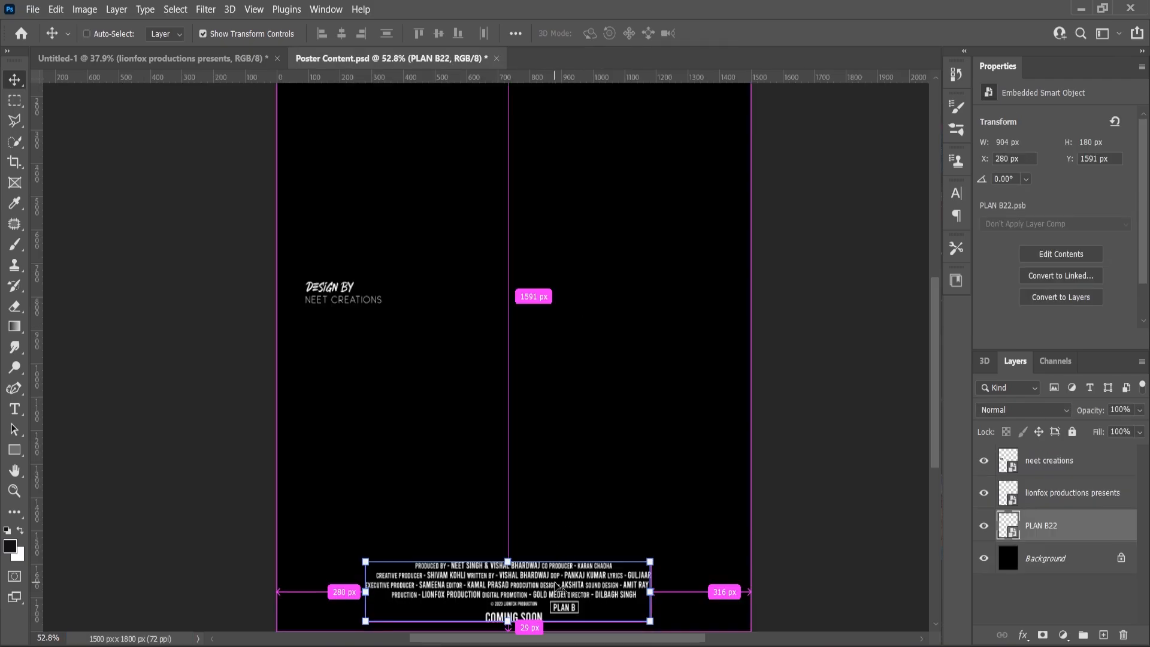
left_click(217, 60)
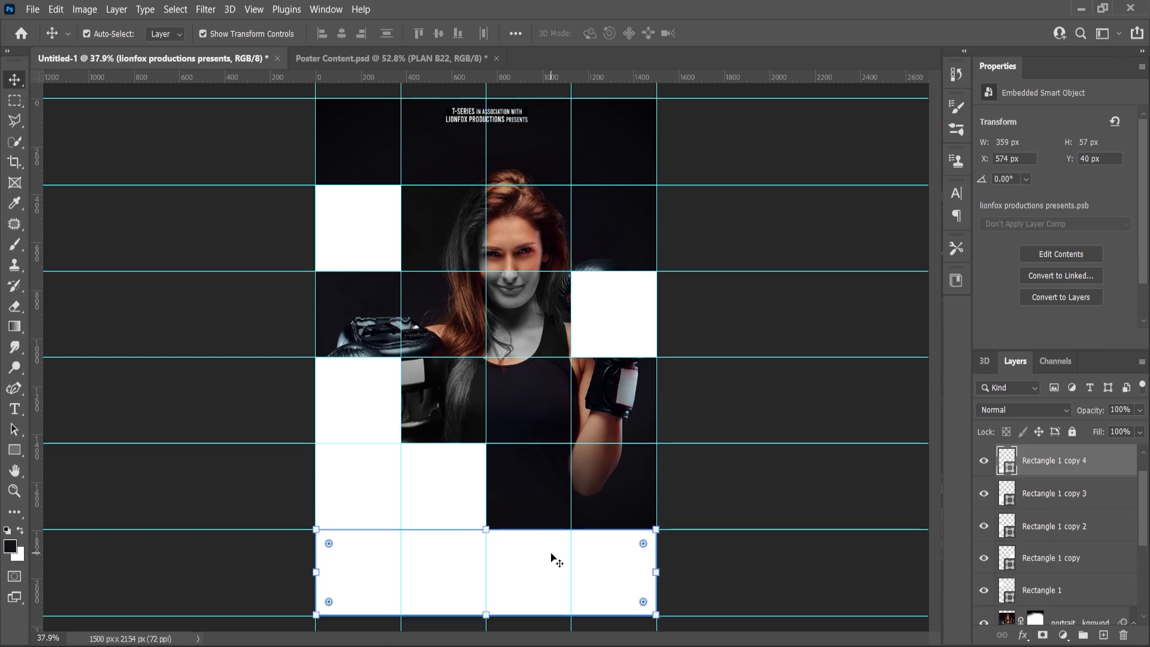
key("ctrl+v")
key("ctrl+v")
left_click_drag(528, 358, 534, 415)
key("ctrl+z")
left_click(502, 376, "ctrl")
scroll(1043, 505, "up", 3)
left_click(1043, 492)
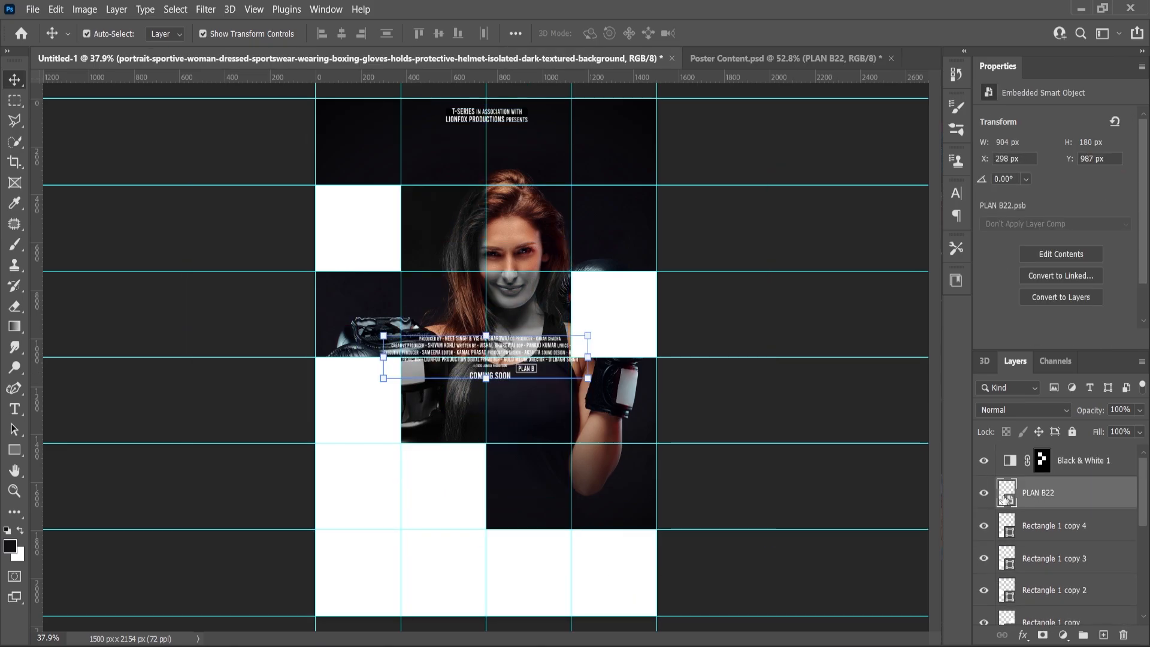
Turn off Auto-Select for the Move tool and reposition the PLAN B22 credits block on the poster.
left_click(87, 34)
left_click_drag(461, 358, 460, 185)
scroll(524, 145, "up", 3)
Open the PLAN B22 smart object in the poster, try to replace the first credit line's missing Bebas Regular font, and close it.
double_click(1008, 494)
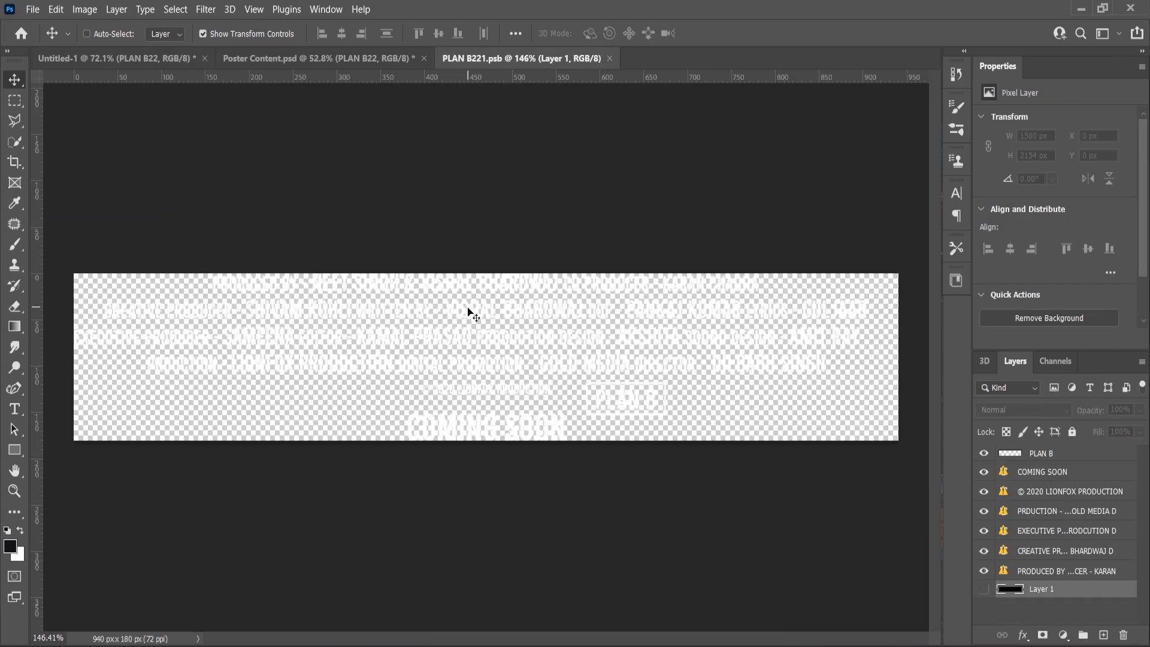
double_click(471, 287)
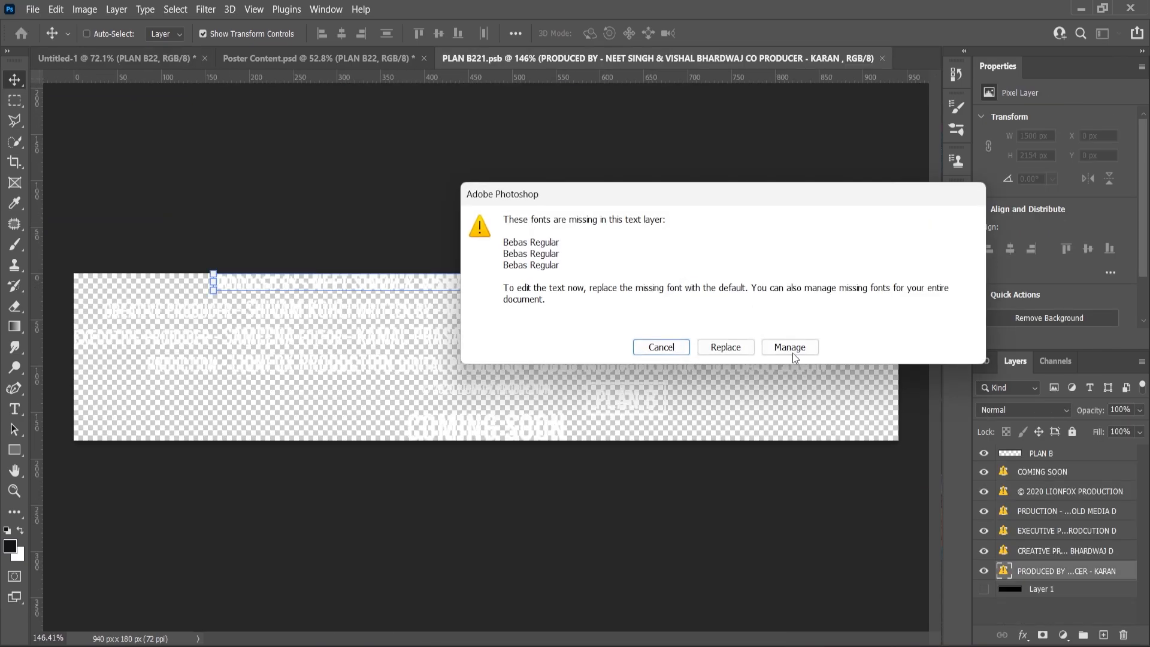
left_click(725, 347)
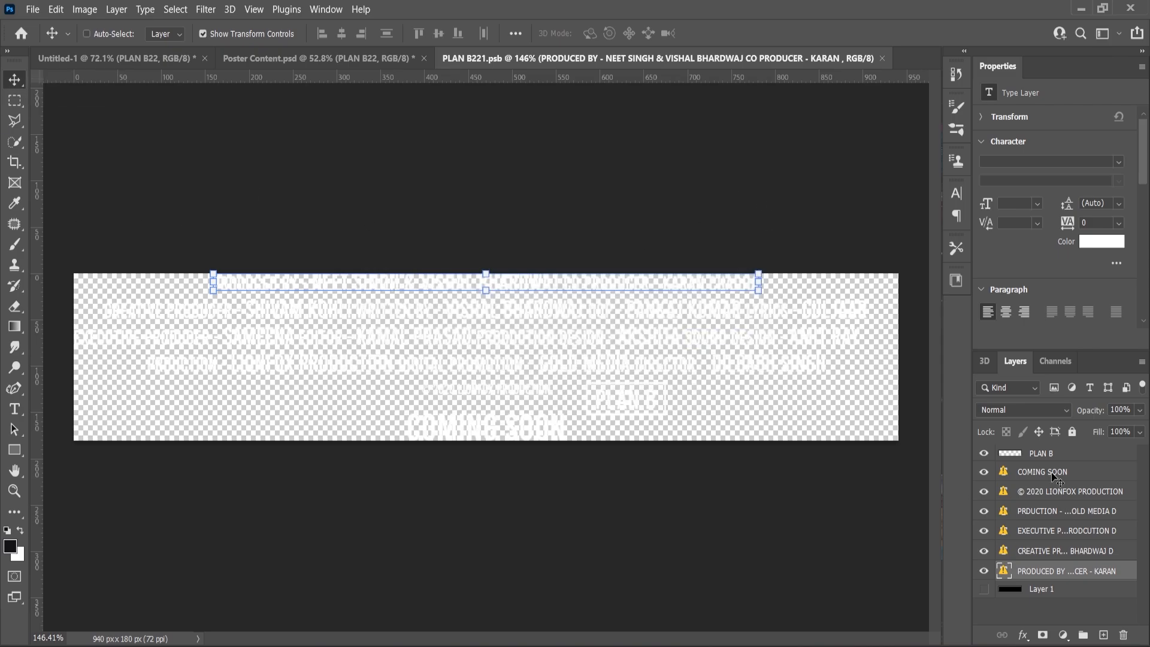
left_click(1051, 472, "shift")
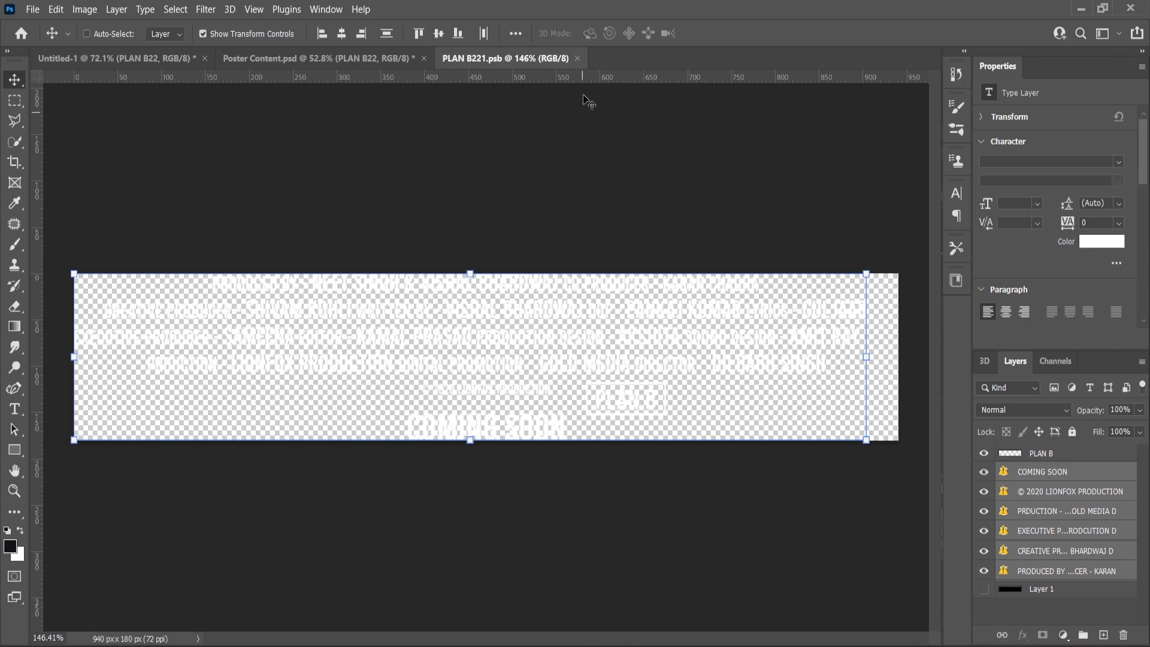
key("ctrl+w")
Try to merge a new empty layer with the PLAN B22 credits layer, and undo the merge.
left_click(1104, 635)
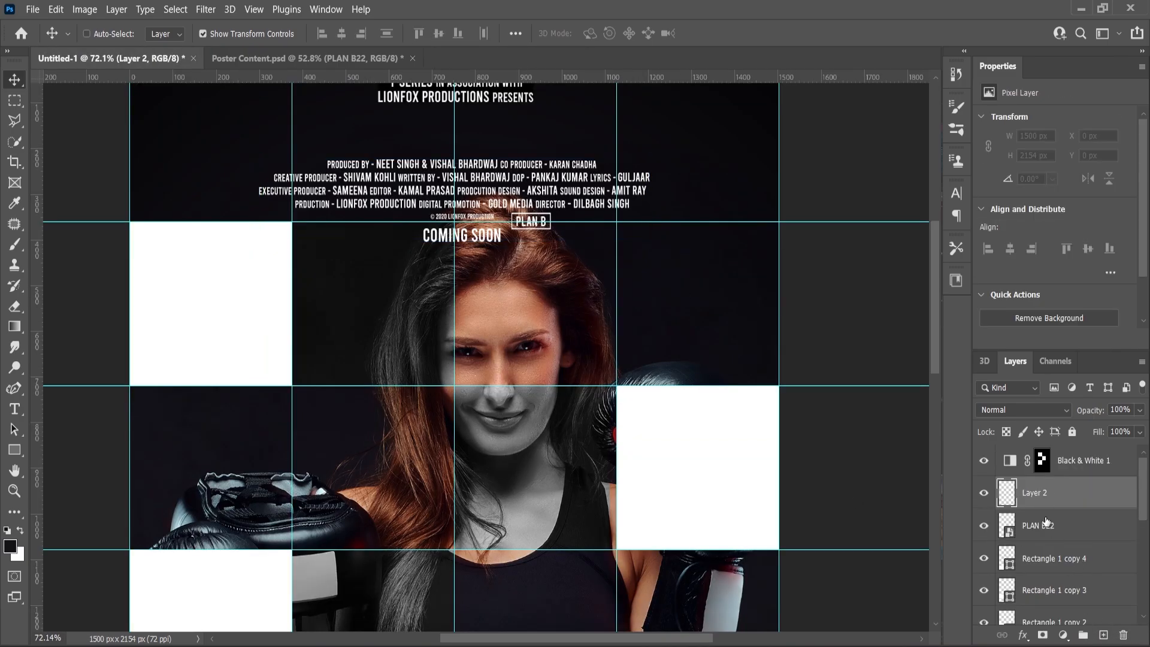
left_click(1050, 521, "shift")
right_click(1060, 505)
left_click(1059, 505)
key("ctrl+z")
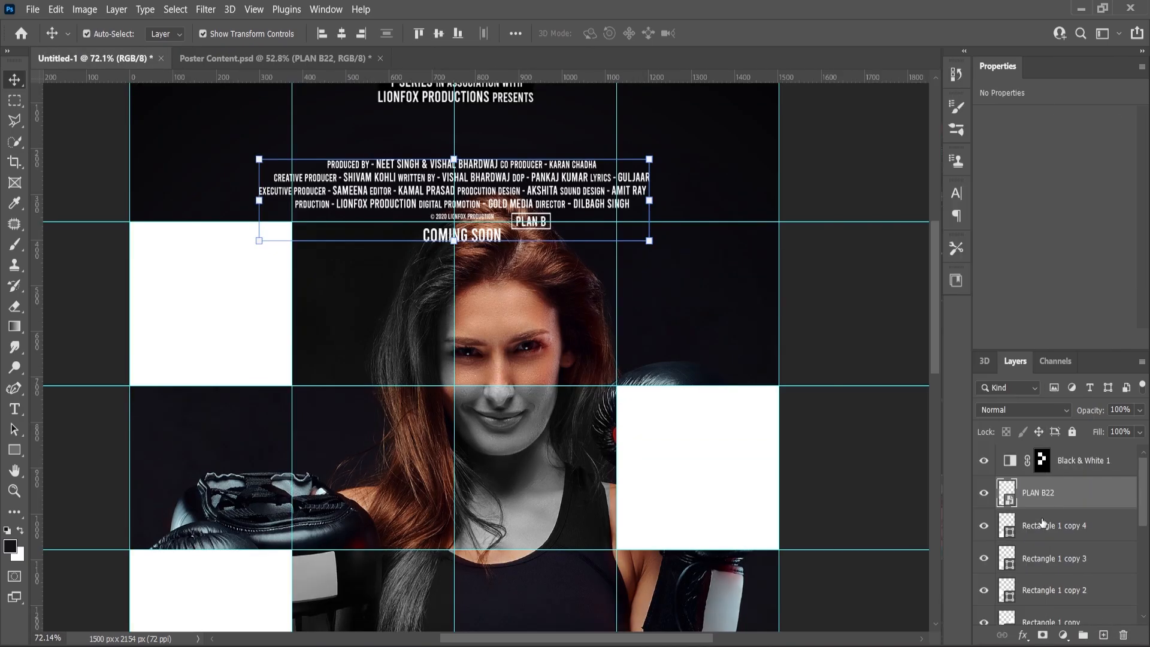
Hide the PLAN B logo layer inside the PLAN B22 smart object, and save and close it.
double_click(1007, 491)
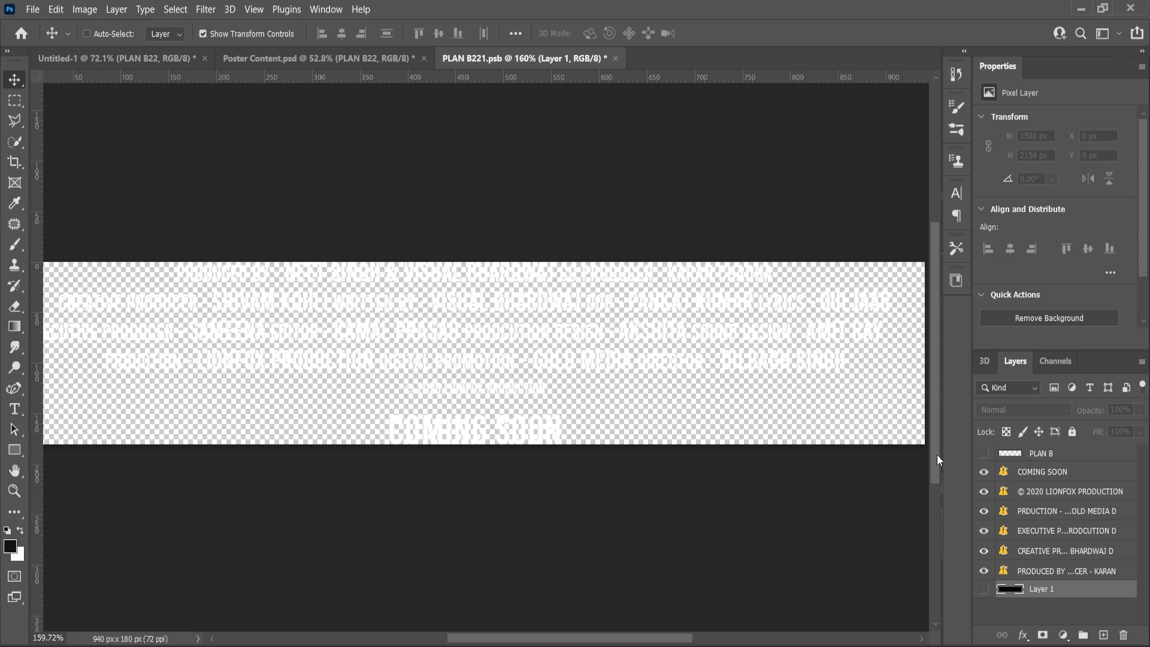
left_click(616, 58)
key("Return")
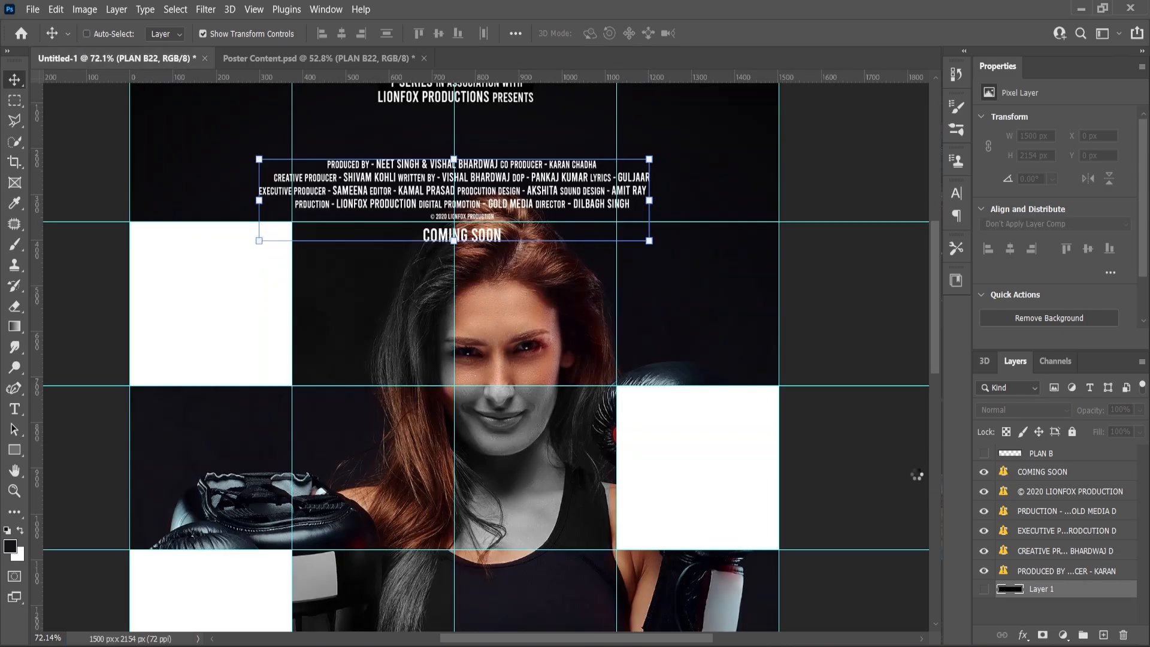
left_click(1063, 634)
left_click(1066, 501)
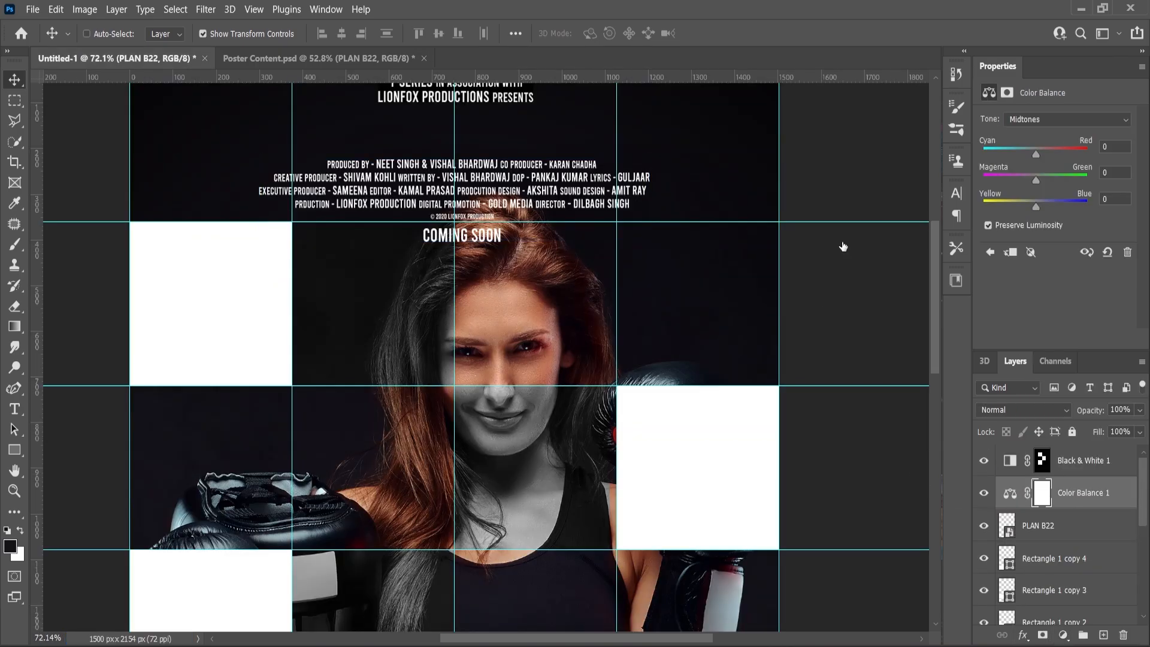
key("ctrl+z")
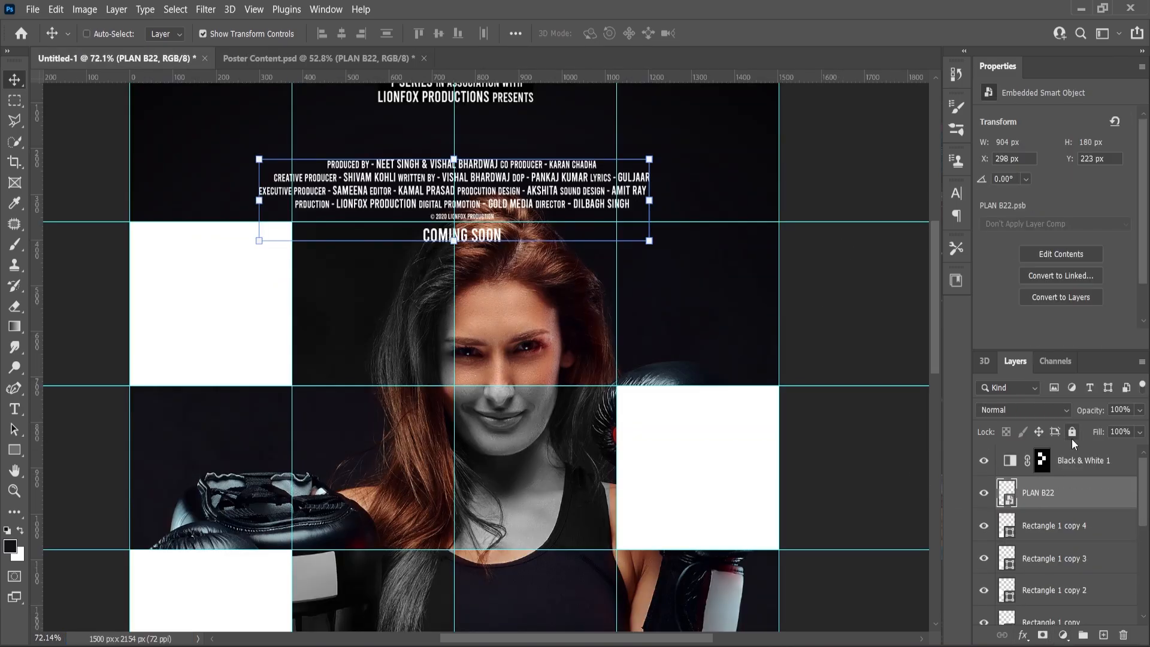
Merge the PLAN B22 smart object with a new empty layer to turn the credits into a pixel layer.
left_click(1103, 634)
left_click(1049, 526, "shift")
right_click(1047, 526)
left_click(1029, 518)
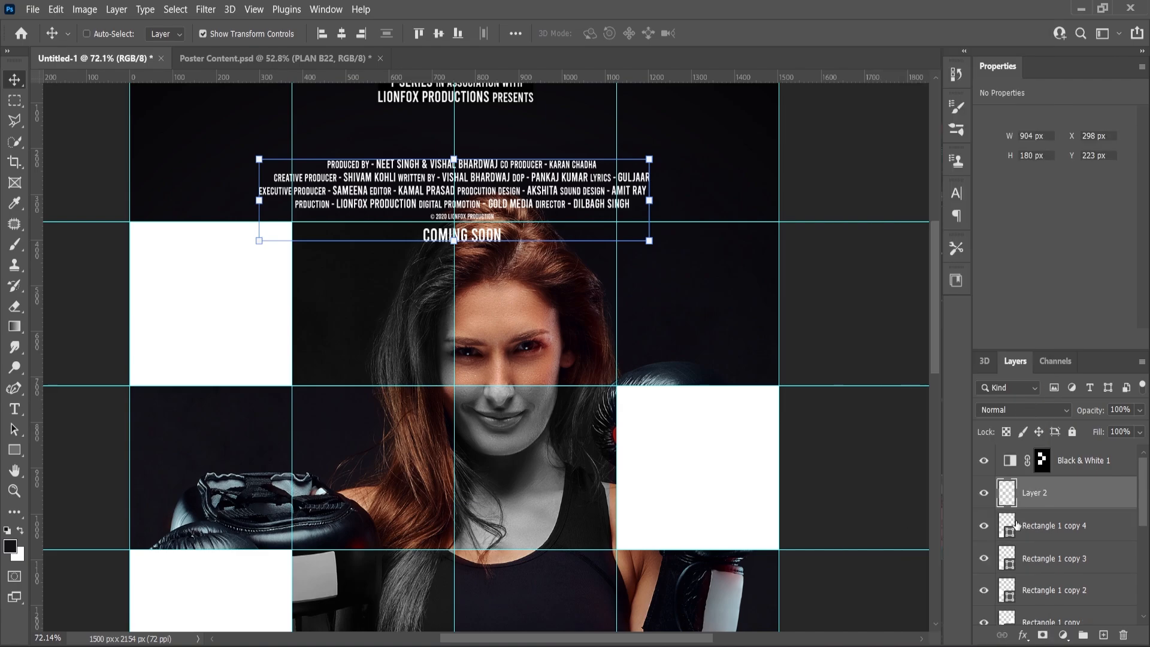
Apply a Color Overlay effect in black (000000) to the merged credits layer.
left_click(1063, 635)
left_click(1023, 635)
left_click(1040, 575)
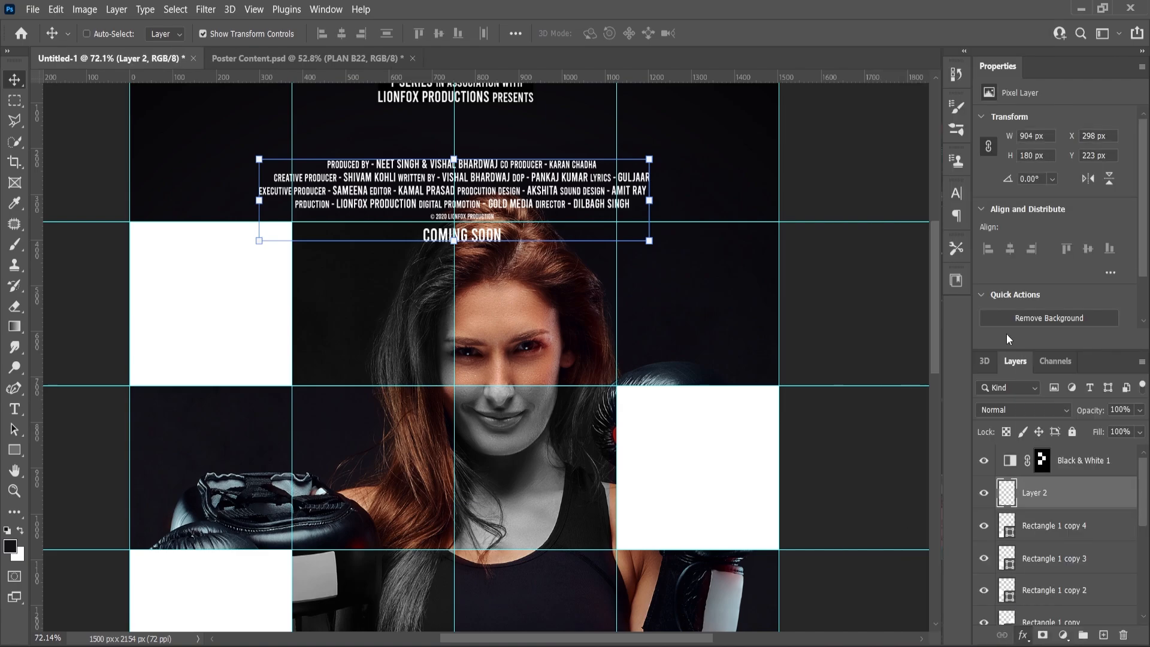
left_click(923, 318)
left_click_drag(671, 395, 596, 442)
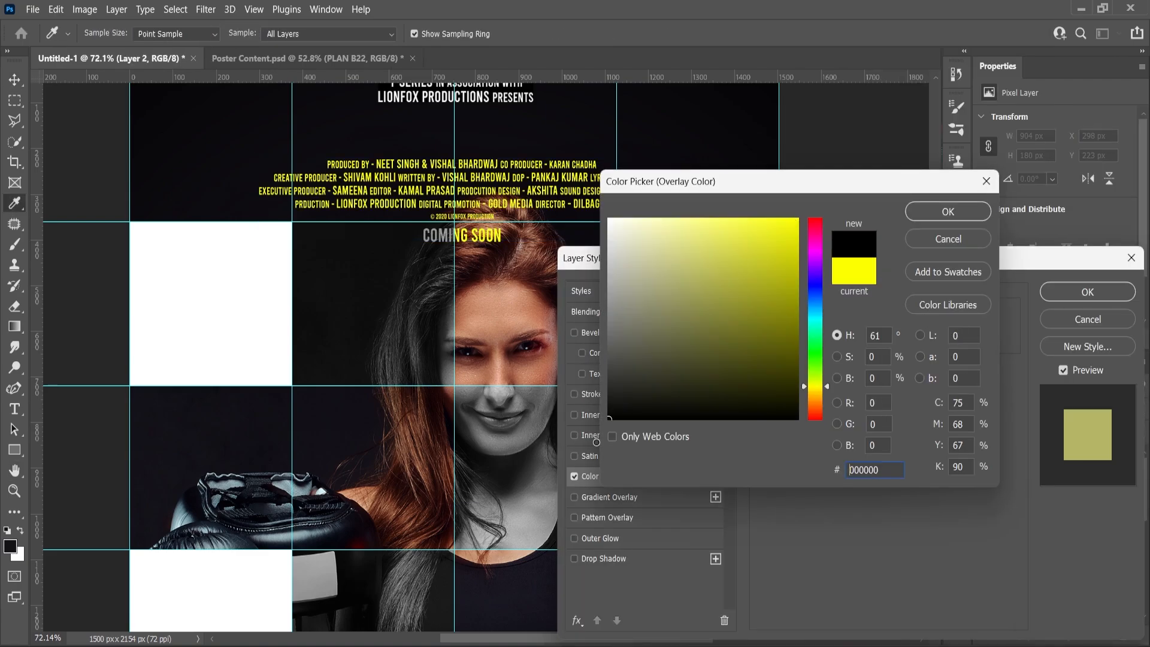
left_click(948, 213)
left_click(1096, 294)
Move the black credits block down onto the full-width white rectangle, at about X 298 px, Y 1885 px.
scroll(515, 209, "down", 4)
left_click_drag(517, 223, 533, 515)
key("ctrl+z")
scroll(554, 400, "down", 4)
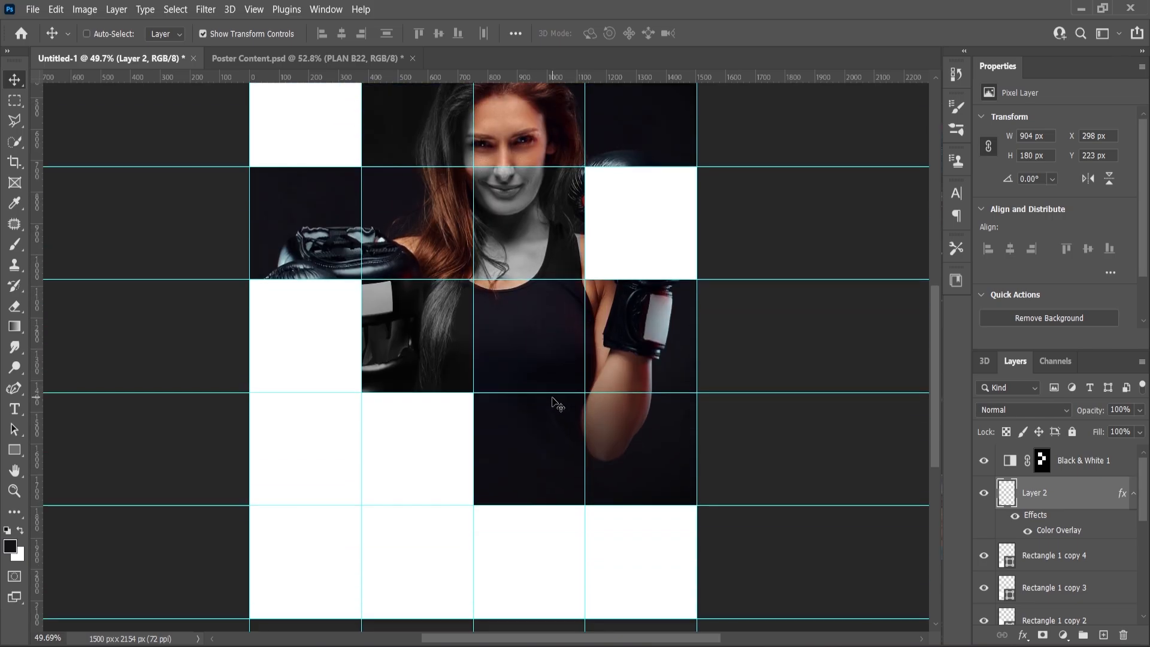
scroll(544, 449, "down", 2)
left_click_drag(513, 139, 552, 560)
Enlarge the credits block to about 1336 x 266 px and center it on the bottom white rectangle.
scroll(587, 550, "up", 3)
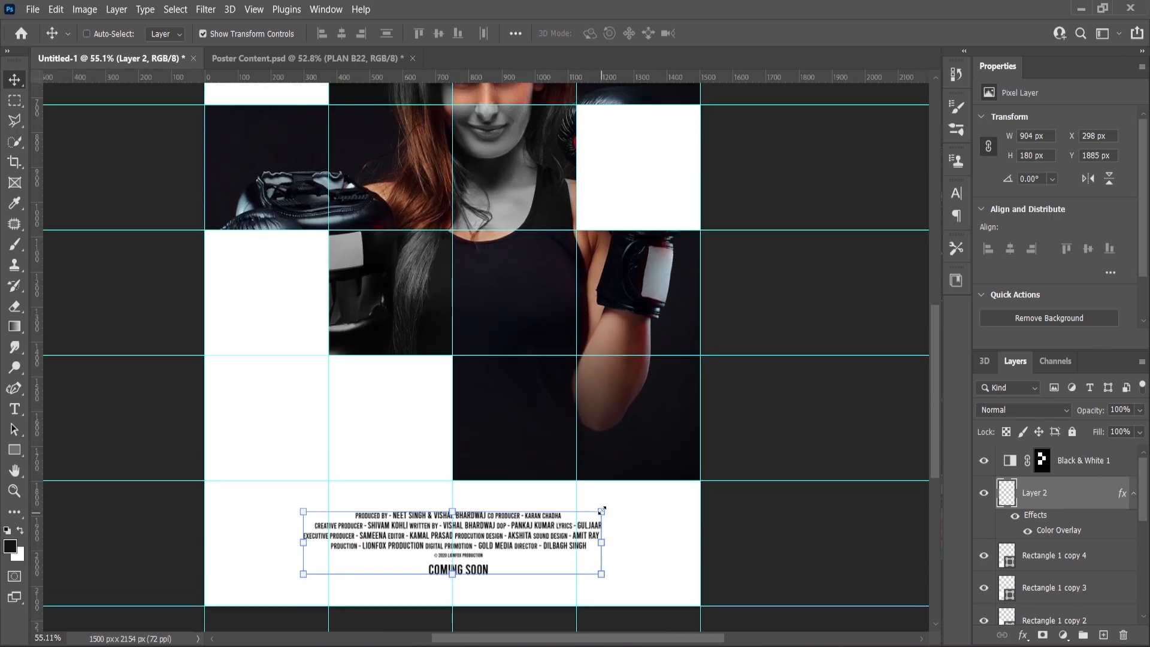
left_click_drag(600, 512, 673, 474)
left_click_drag(558, 537, 559, 537)
key("Return")
Add the text "The Lady" in Poppins Regular on the two-cell white area above the credits.
key("z")
scroll(496, 437, "down", 2)
scroll(371, 494, "up", 1)
scroll(372, 493, "up", 2)
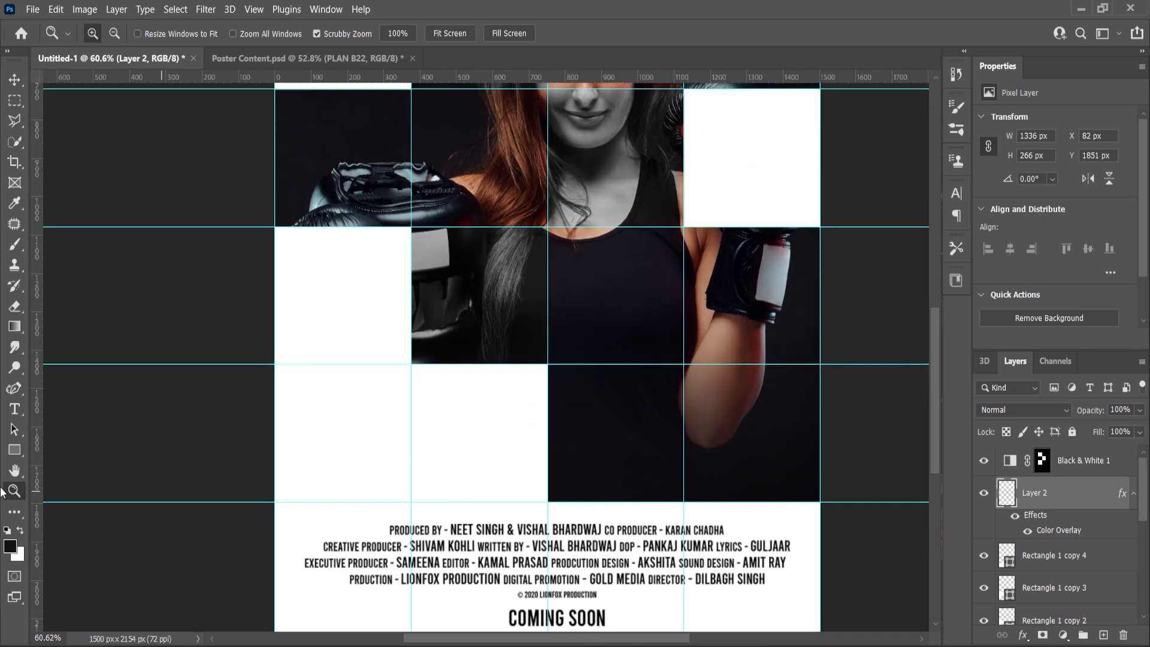
right_click(14, 408)
left_click(66, 405)
left_click(330, 405)
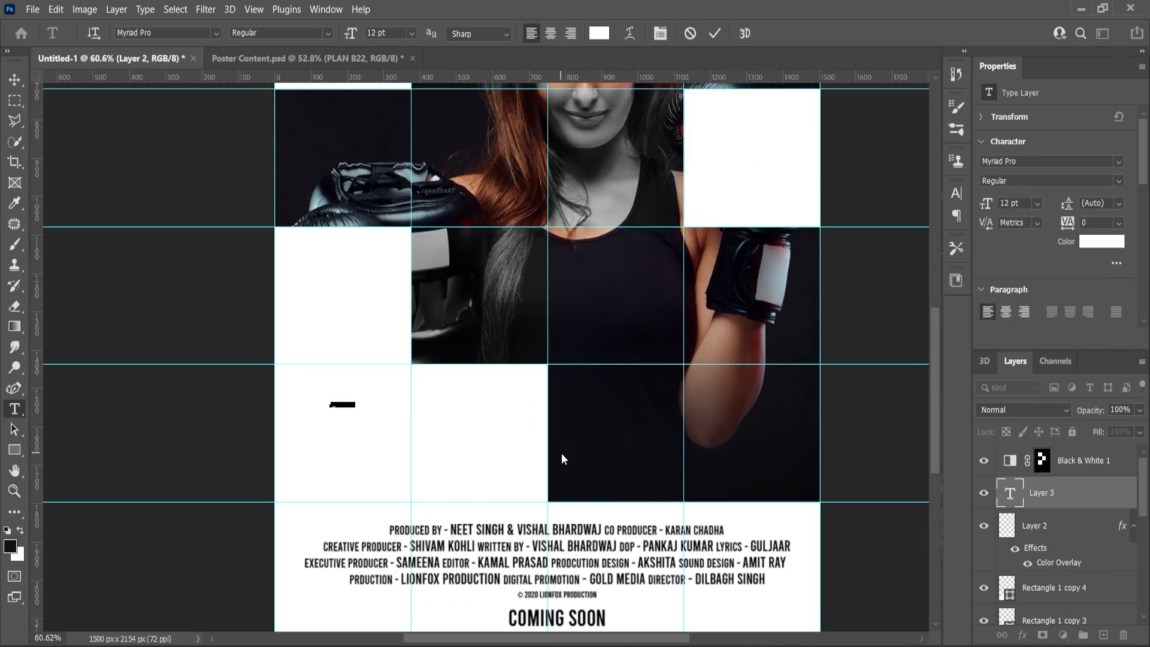
type("PLAN B22")
key("ctrl+a")
left_click(164, 31)
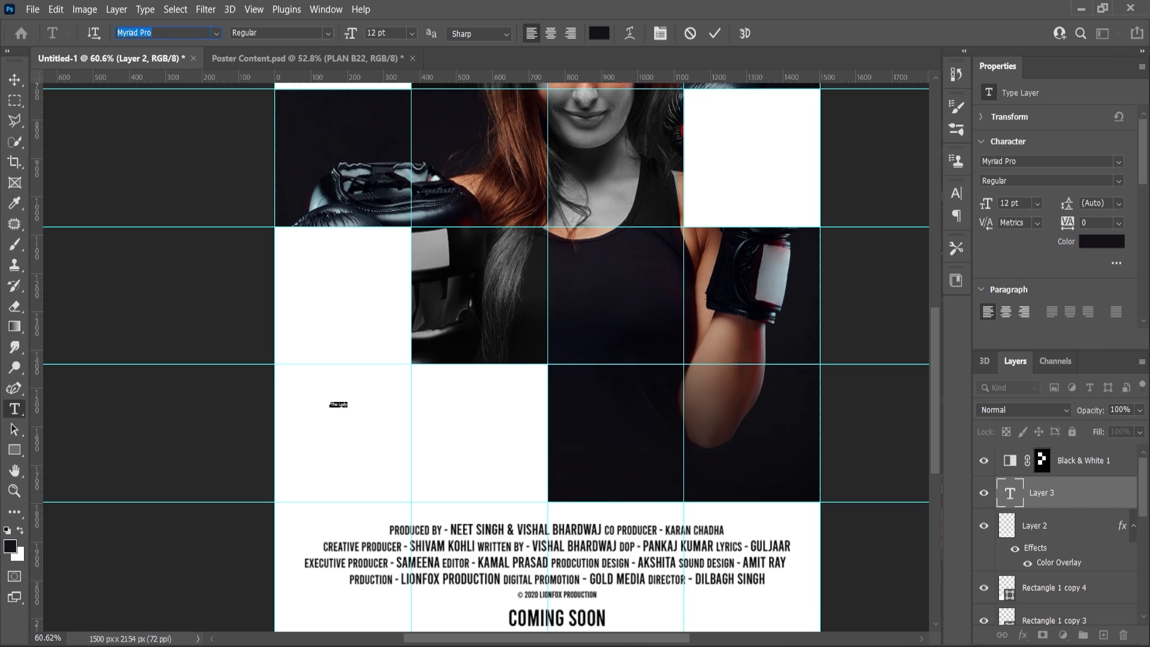
type("poppl")
left_click(211, 172)
Enlarge The Lady text to about 95.27 pt within the white area above the credits.
left_click(16, 79)
key("ctrl+t")
left_click_drag(360, 393, 419, 438)
key("Return")
Duplicate The Lady below itself and change the copy to "Boxer" in Poppins Black at about 169 pt.
key("ctrl+j")
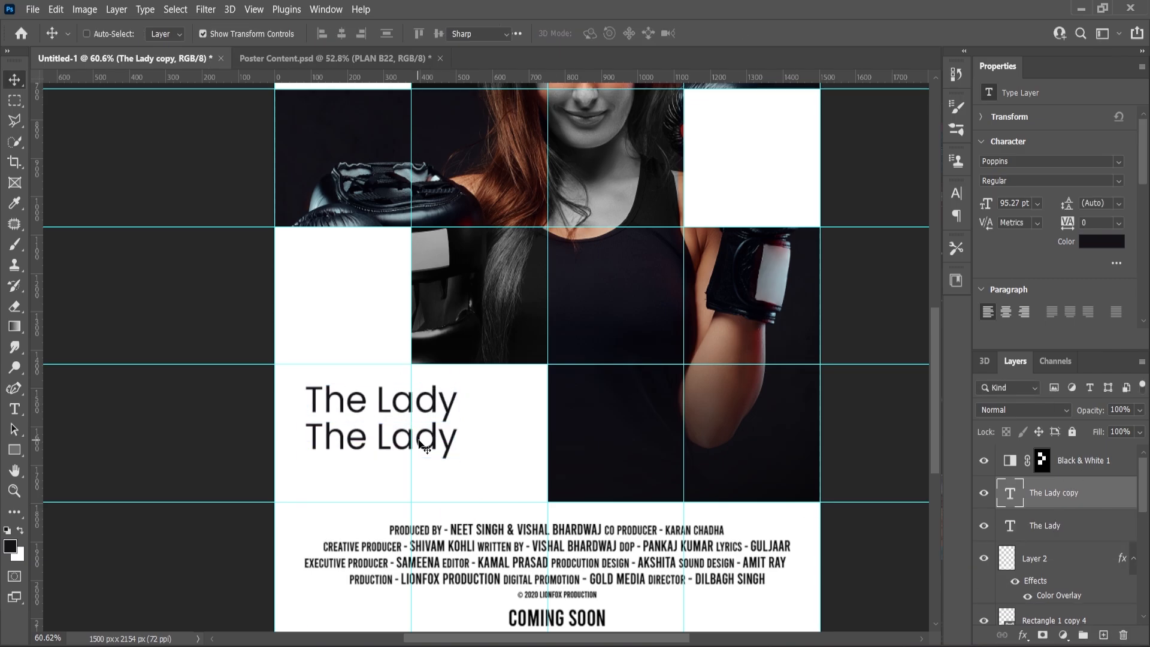
double_click(419, 437)
key("BackSpace")
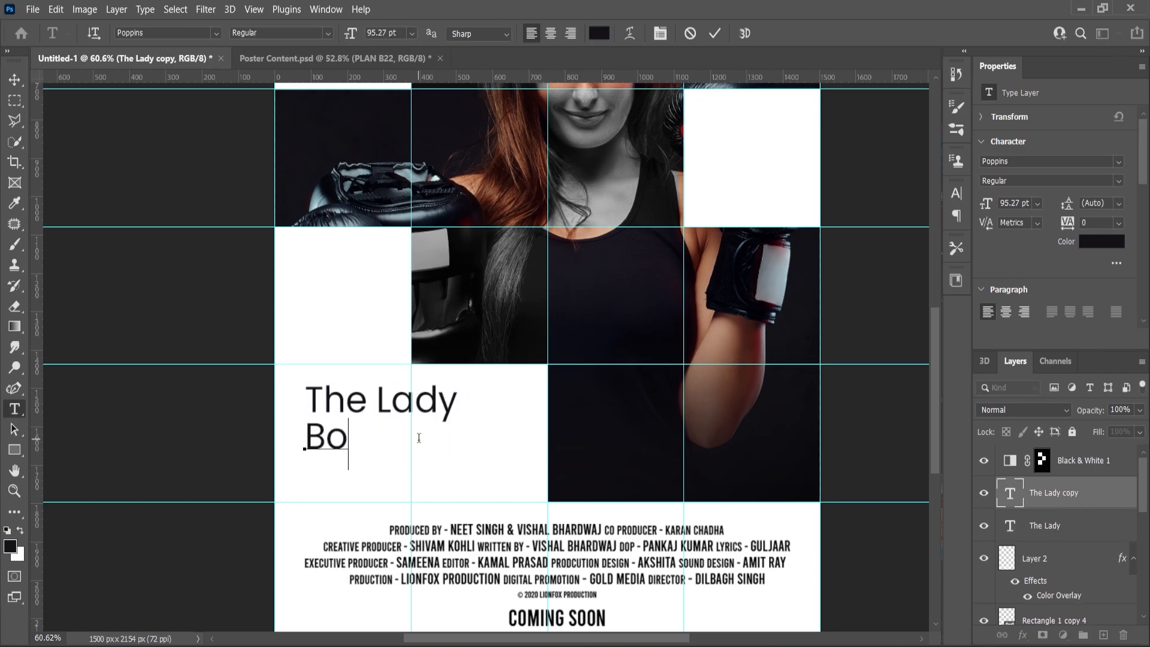
key("ctrl+a")
left_click(278, 33)
left_click(287, 239)
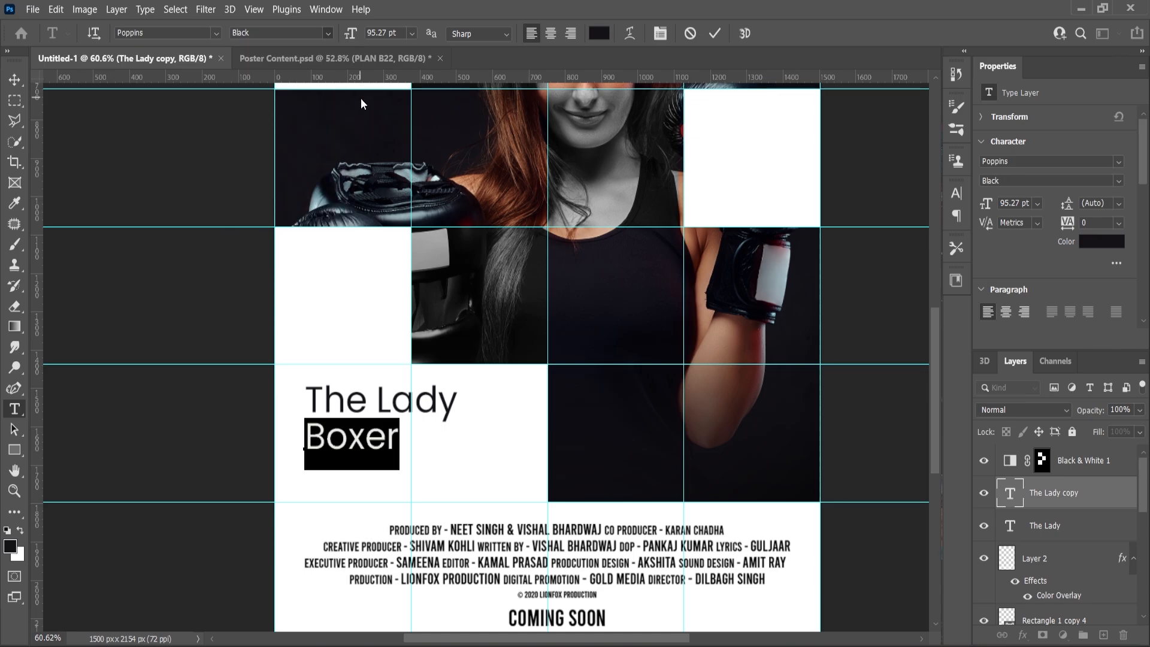
left_click_drag(353, 35, 410, 35)
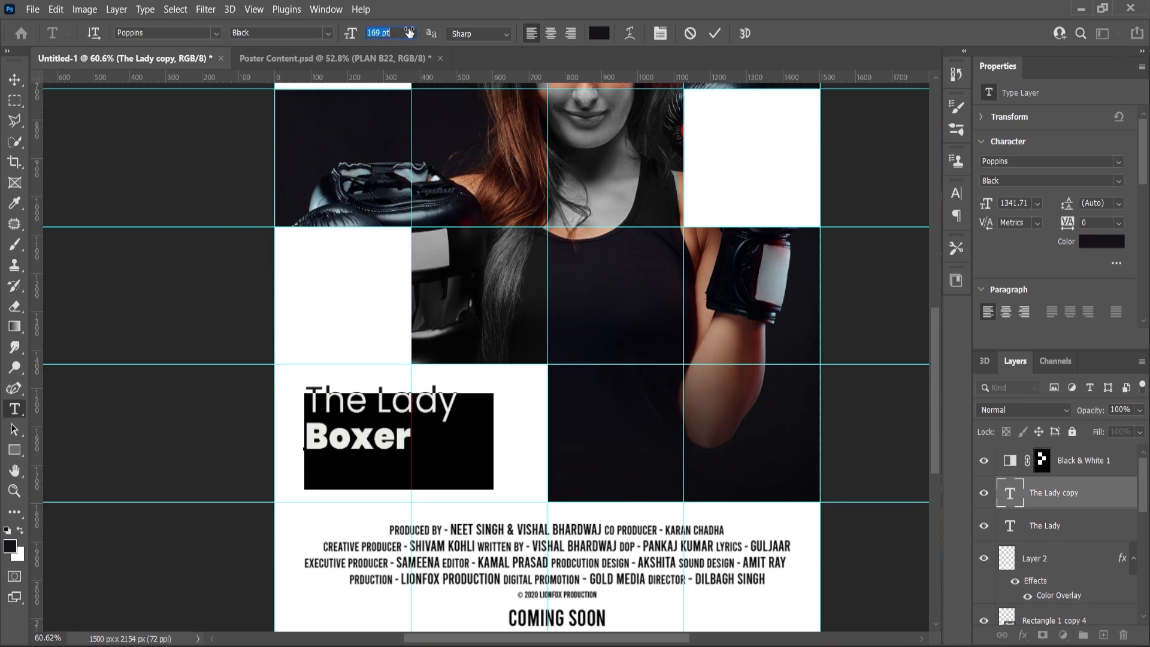
left_click(14, 80)
Enlarge the Boxer text to about 220.74 pt and position it directly under The Lady.
scroll(356, 455, "up", 3)
key("ctrl+t")
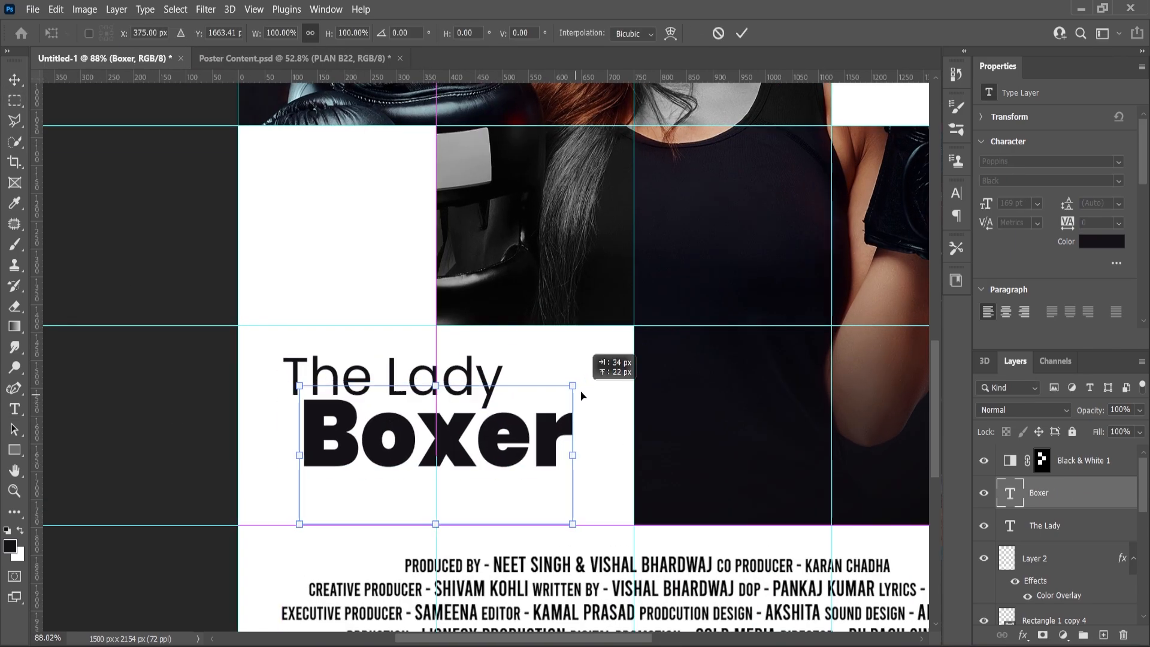
left_click_drag(582, 381, 620, 359)
left_click_drag(510, 449, 471, 470)
key("Return")
Select The Lady and Boxer together and reposition the title within the white area above the credits.
left_click_drag(370, 379, 410, 396)
key("ctrl+z")
left_click(465, 467, "shift")
left_click_drag(464, 466, 455, 453)
scroll(394, 403, "down", 7)
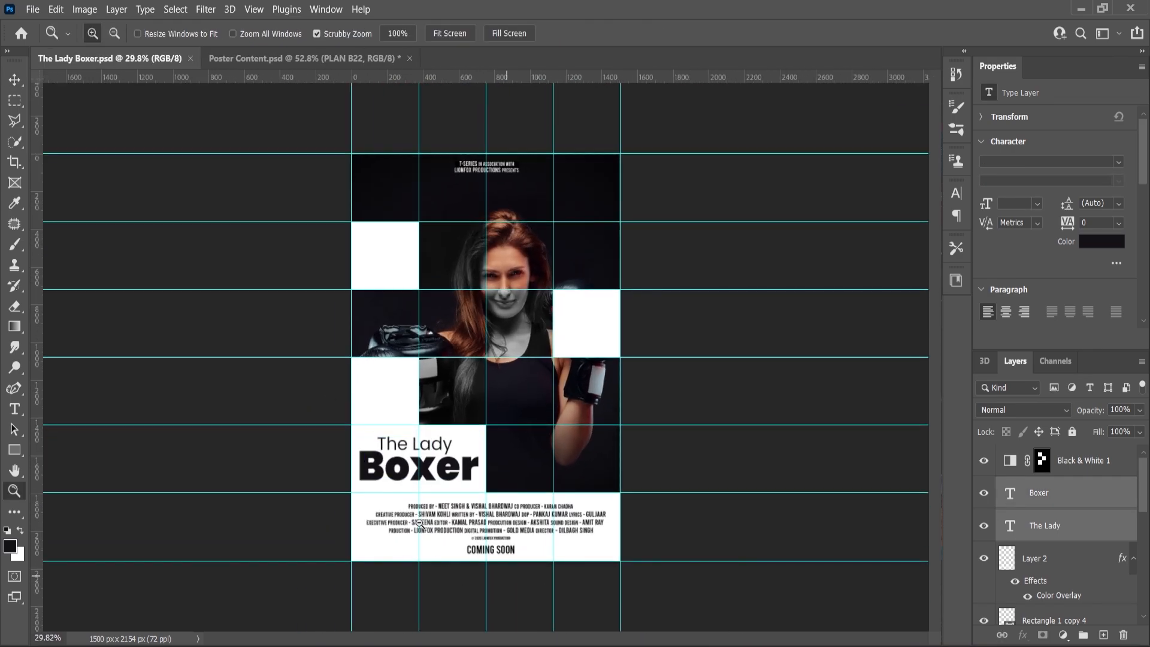
scroll(450, 491, "up", 5)
left_click(22, 410)
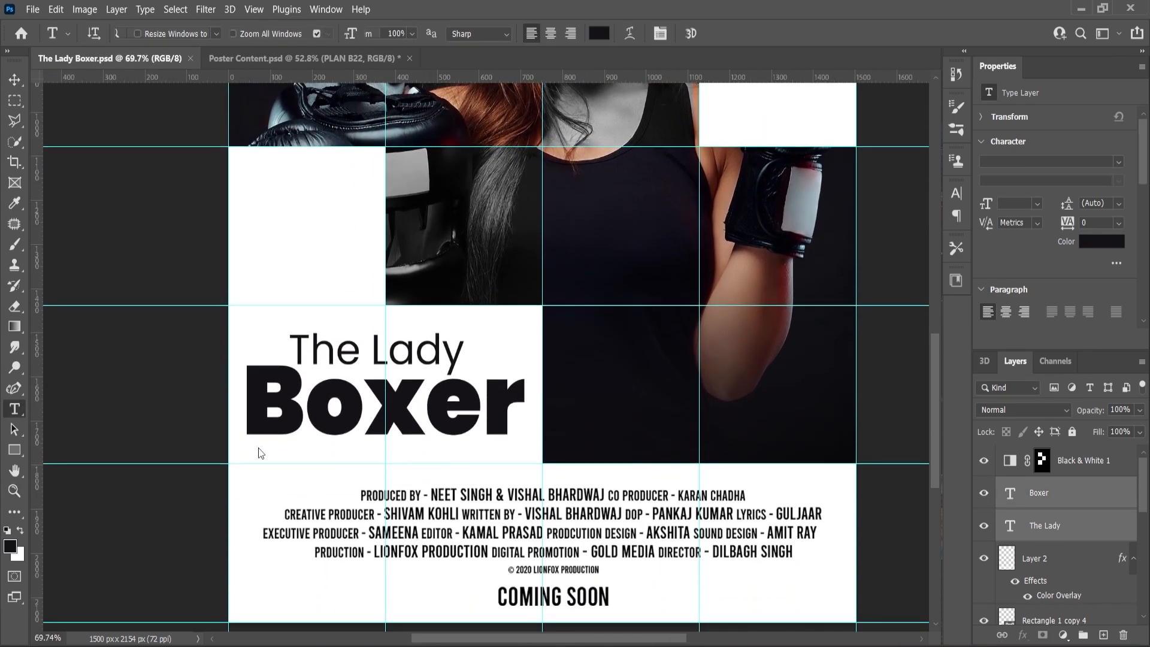
left_click(306, 484)
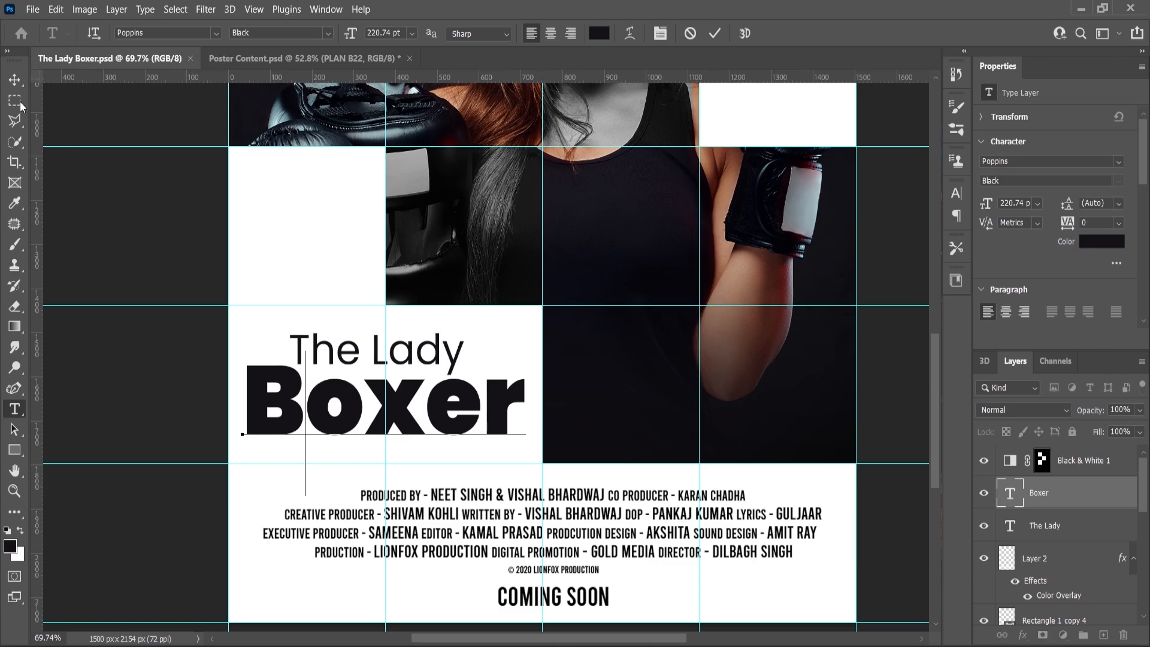
key("ctrl+Return")
key("v")
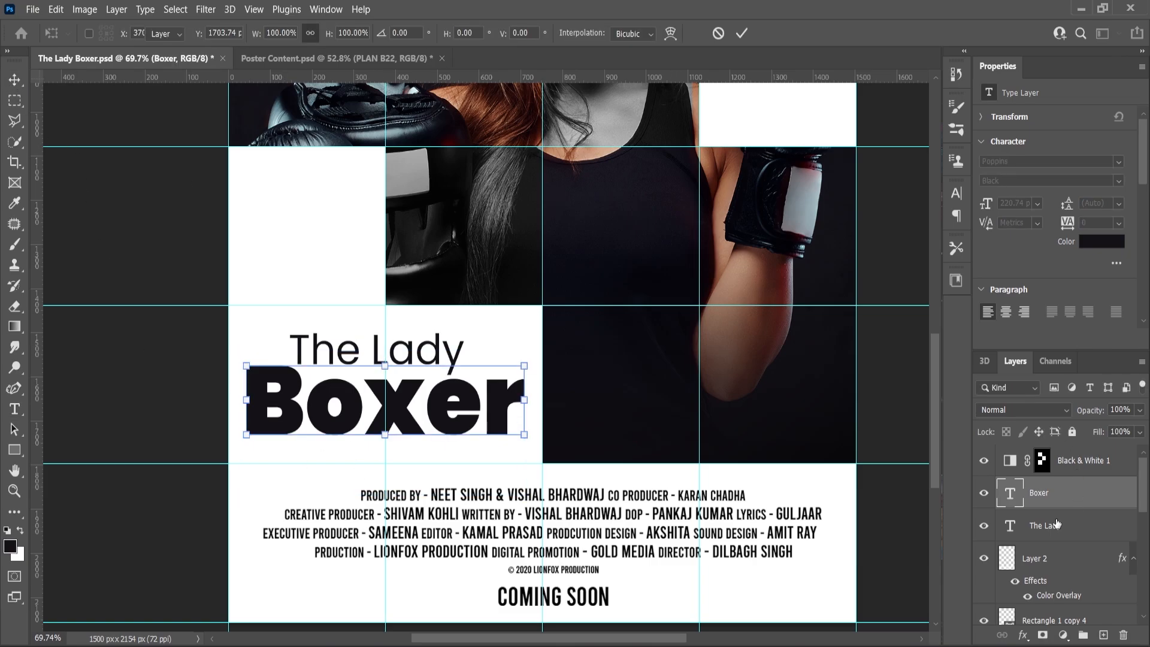
Copy The Lady text to below Boxer and change the copy to "The Killing Machine".
left_click(1052, 526)
left_click_drag(1052, 526, 1103, 634)
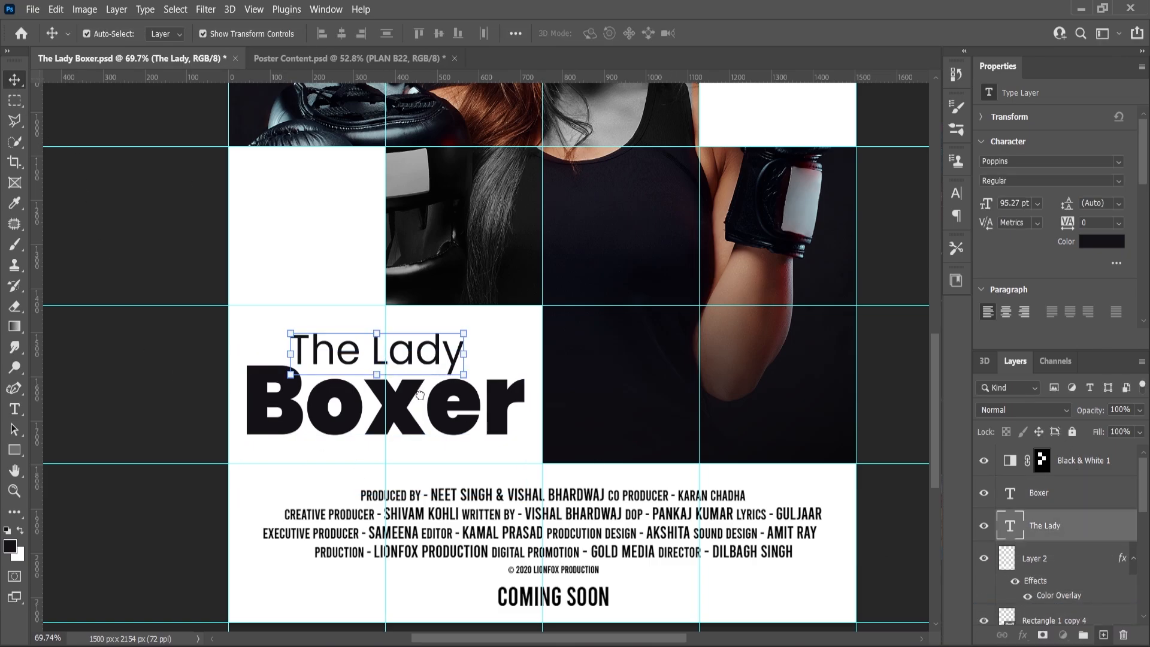
left_click_drag(406, 354, 409, 461)
double_click(410, 458)
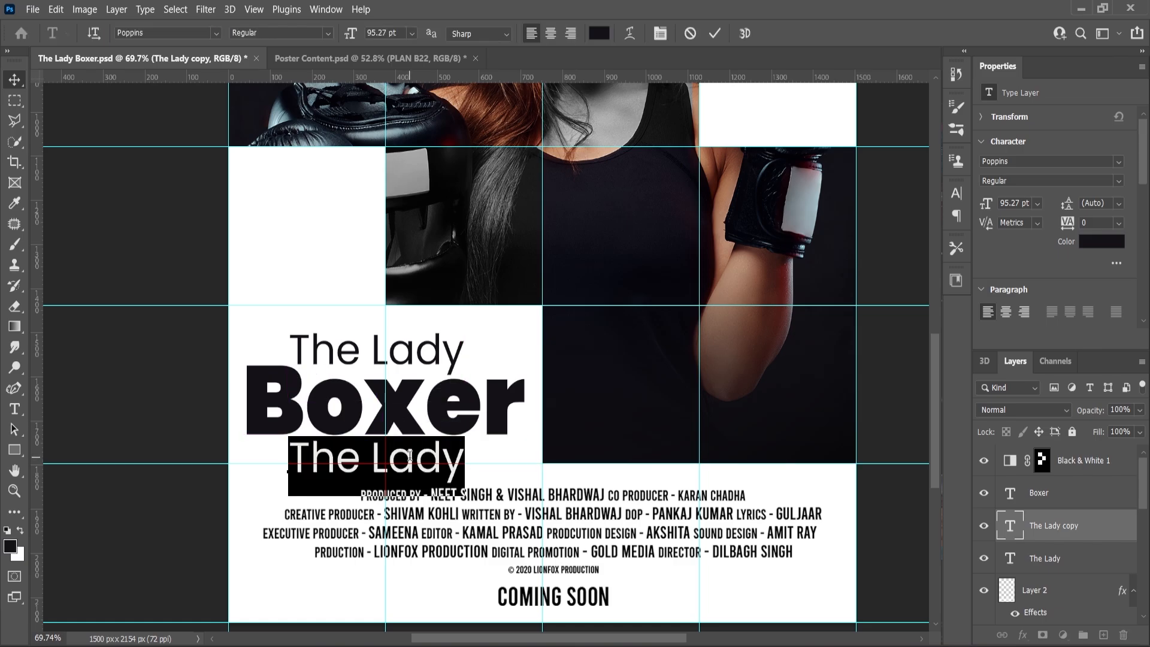
key("End")
key("BackSpace")
key("BackSpace")
key("BackSpace")
key("BackSpace")
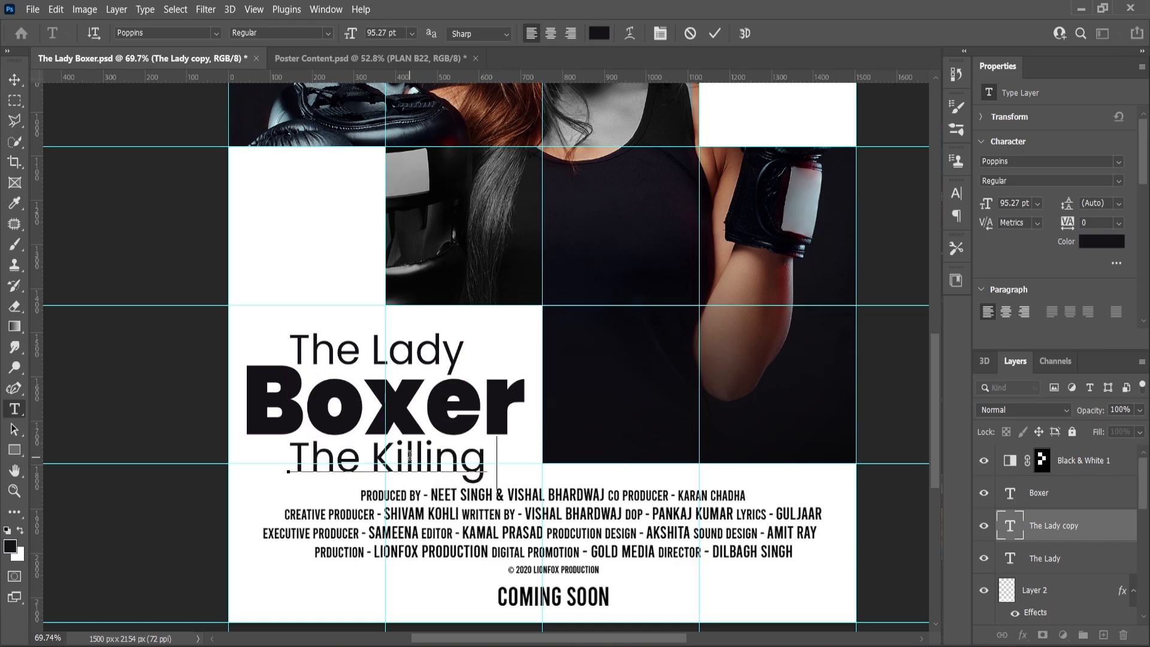
Set The Killing Machine tagline to Poppins Italic at 43 pt and move it up about 41 px to just beneath Boxer.
key("ctrl+a")
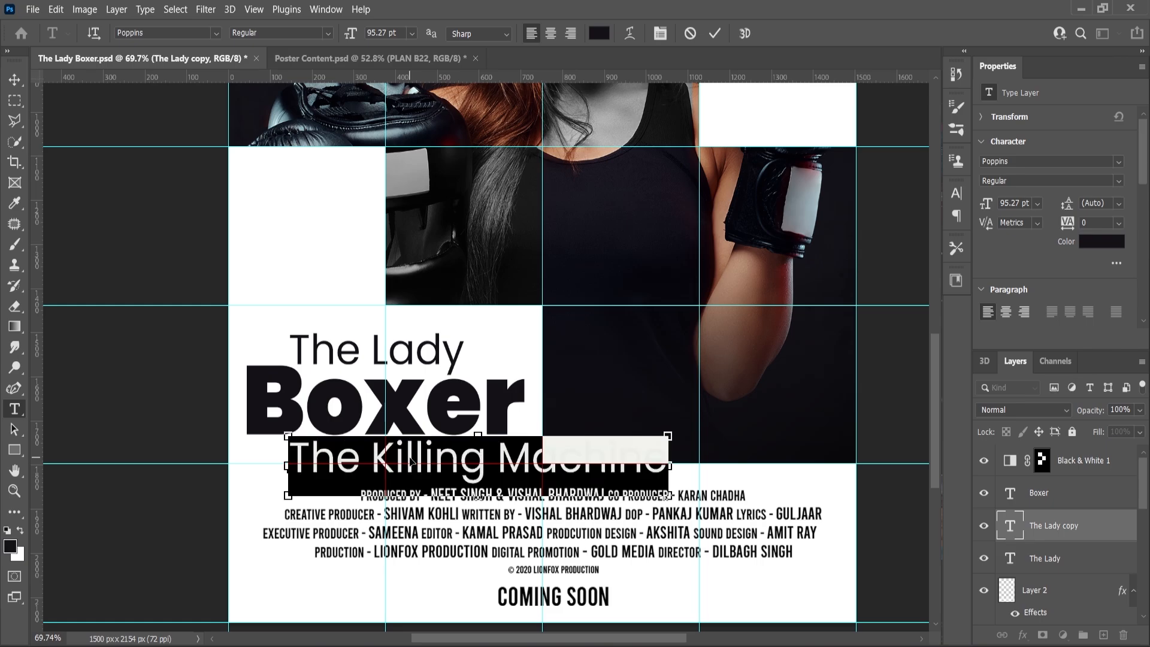
left_click(317, 33)
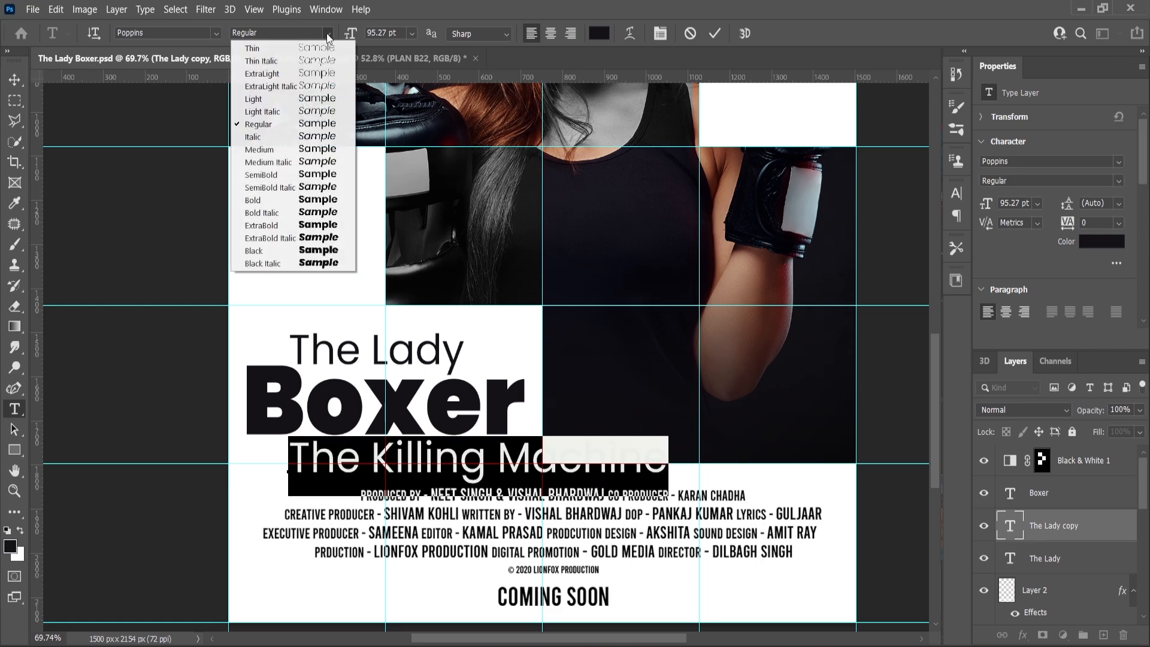
left_click(272, 142)
left_click_drag(354, 35, 316, 89)
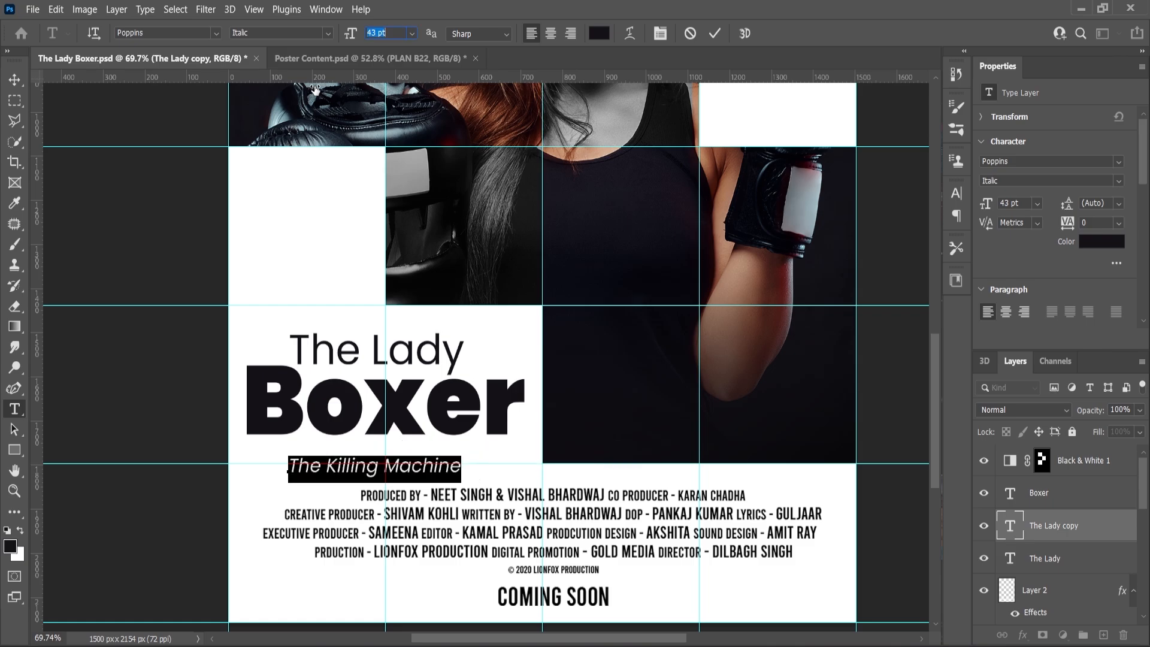
key("ctrl+Return")
scroll(374, 475, "up", 5)
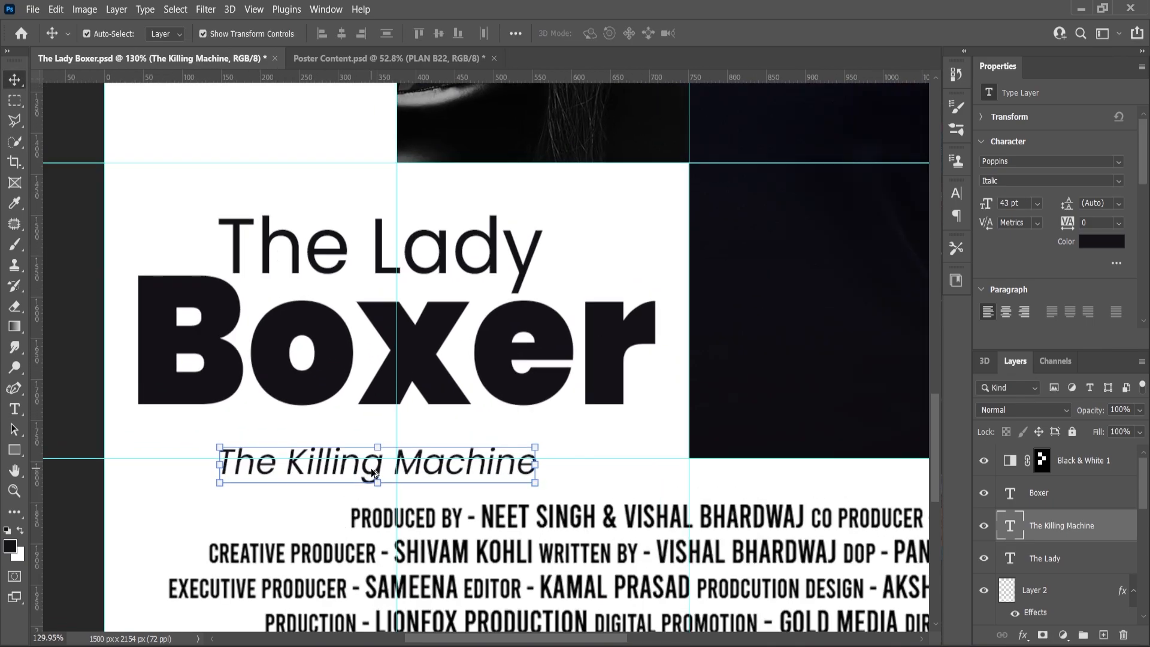
left_click_drag(377, 470, 378, 436)
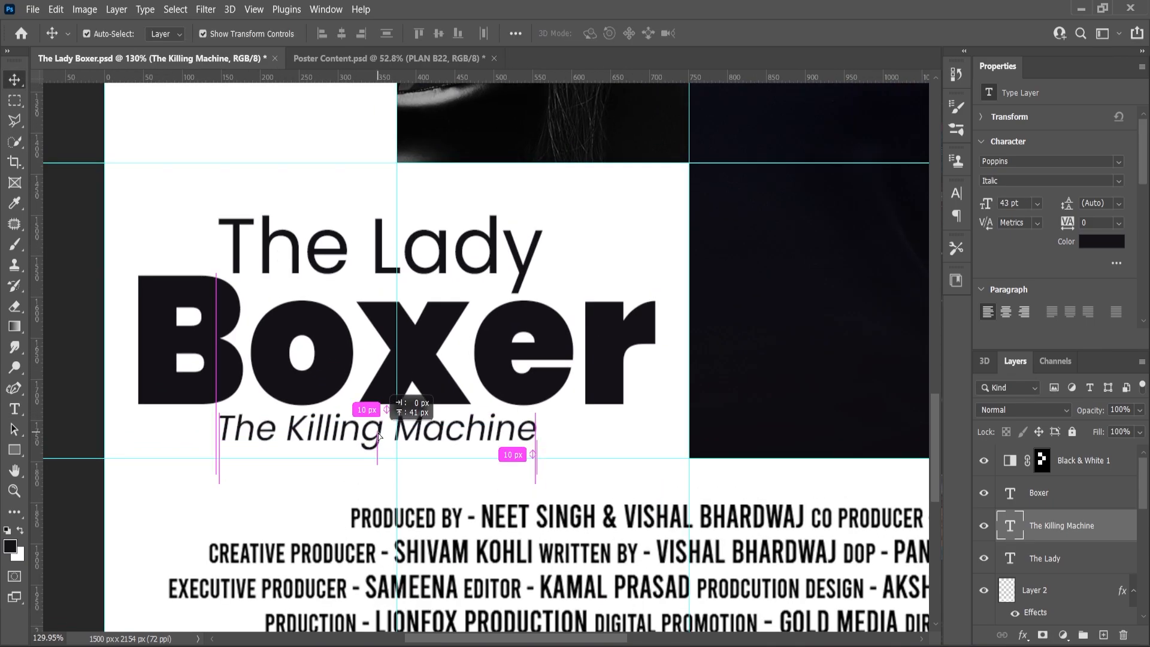
Center The Killing Machine tagline horizontally with the Boxer text.
left_click(447, 383, "shift")
left_click(342, 34)
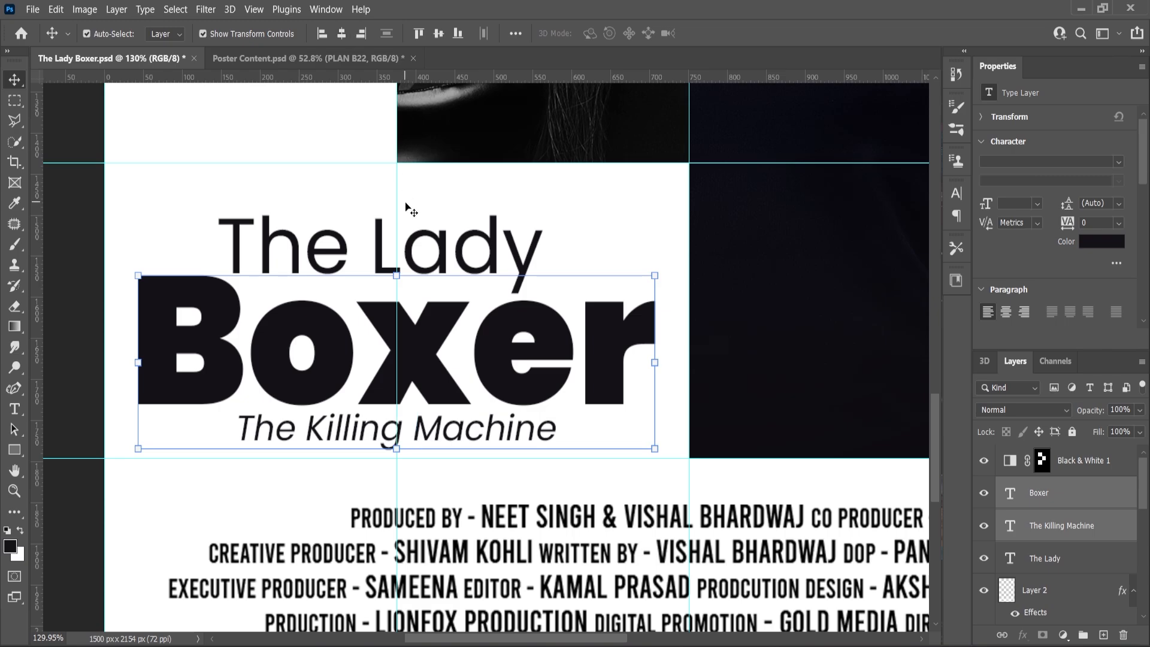
left_click(627, 226)
scroll(486, 359, "down", 6)
left_click(217, 510)
scroll(282, 379, "down", 3)
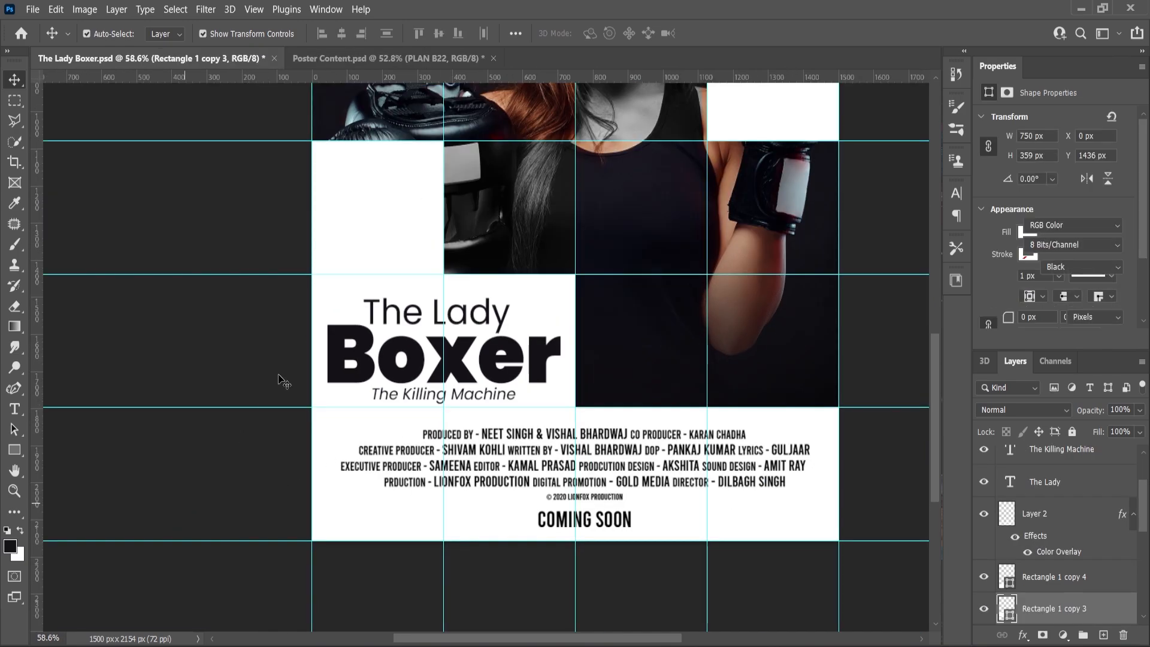
Add the text "Actor's" in Poppins Regular at 74 pt inside the upper-left white cell of the poster.
scroll(415, 172, "up", 5)
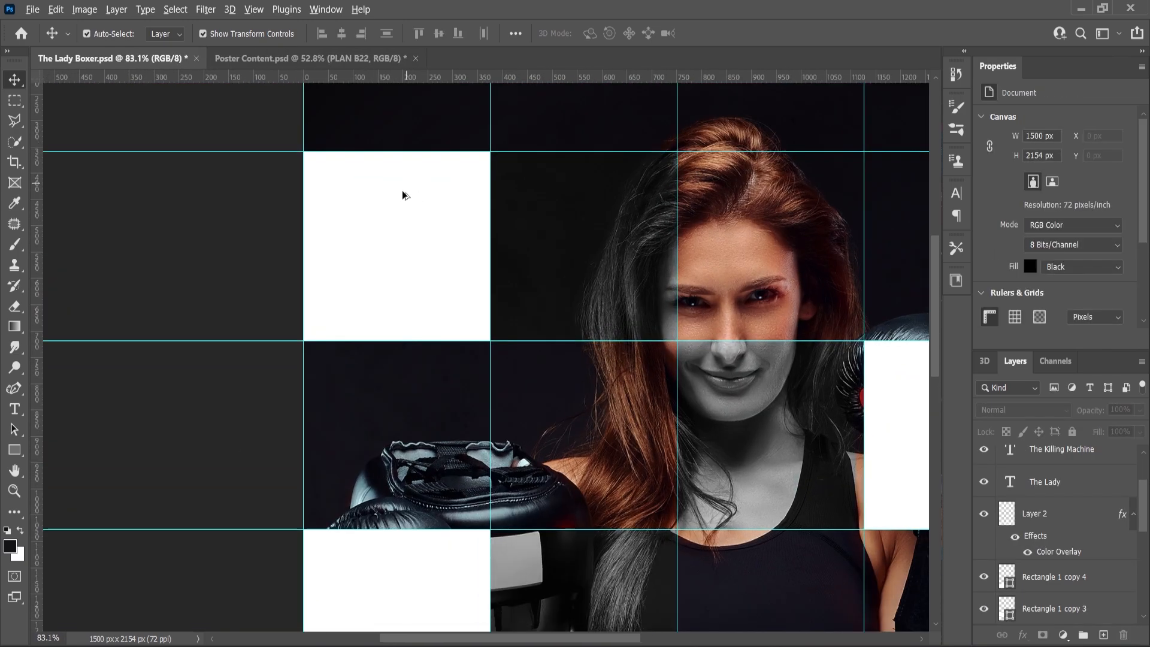
scroll(403, 194, "down", 1)
scroll(398, 198, "up", 3)
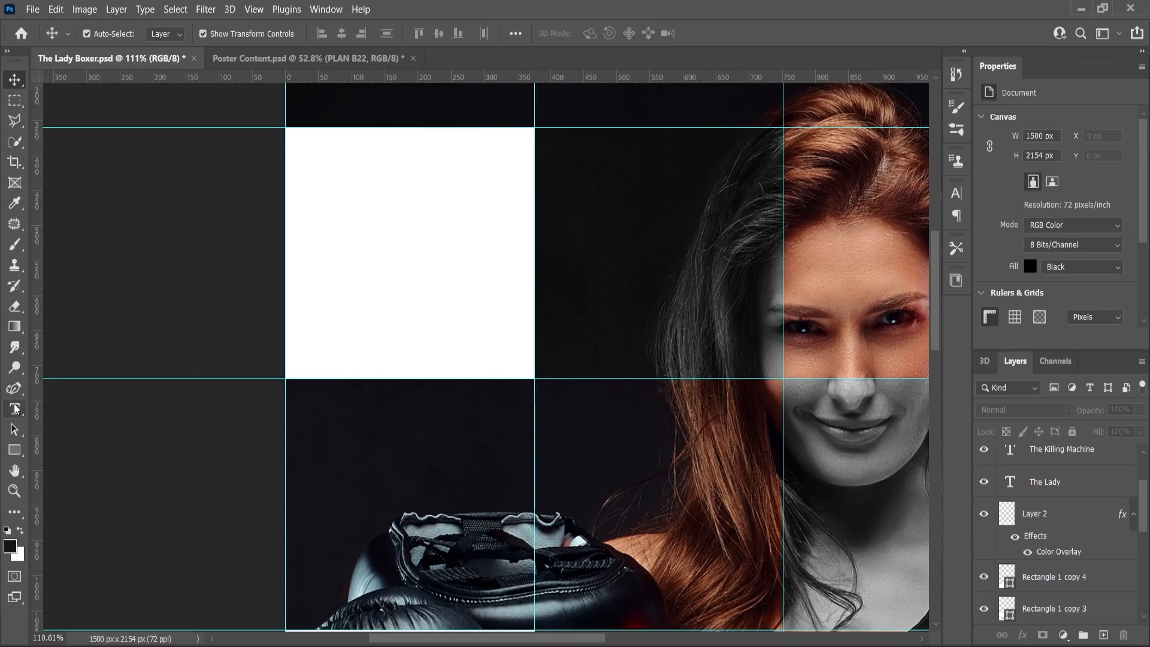
left_click(15, 408)
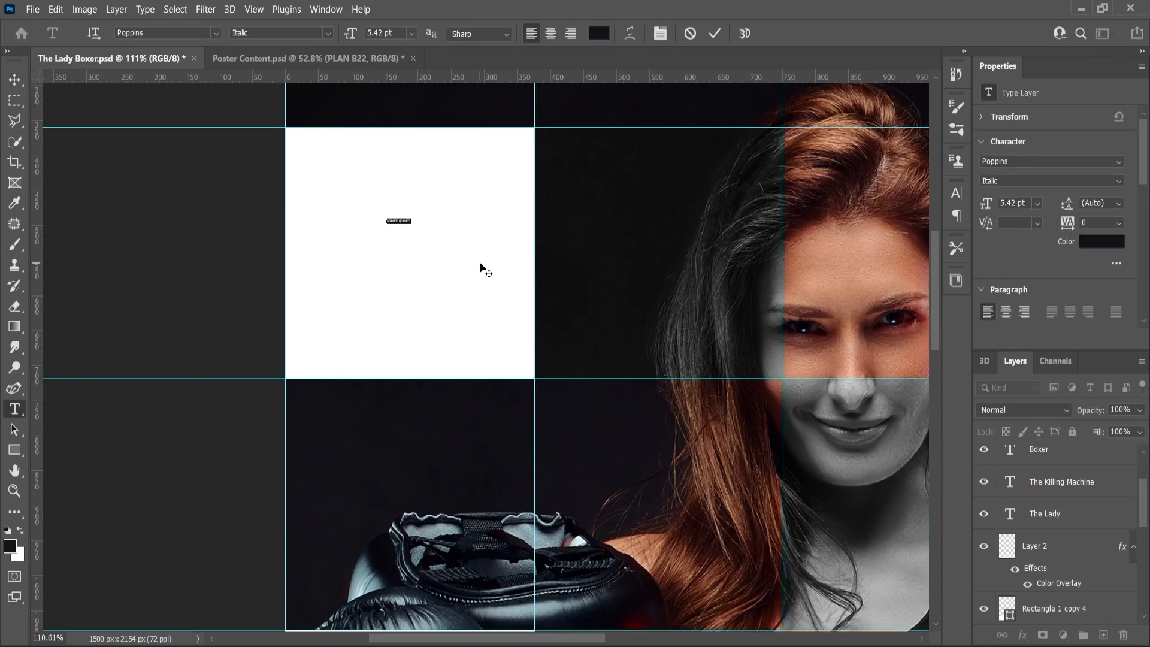
type("PLAN")
left_click(328, 34)
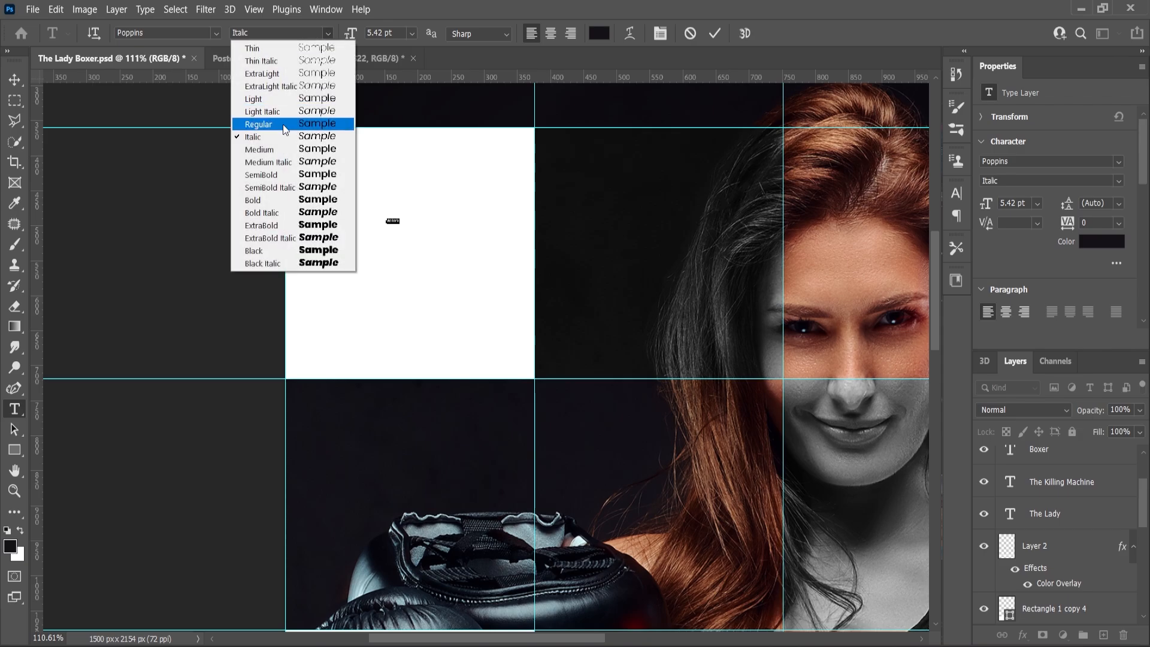
left_click(287, 122)
left_click_drag(351, 36, 403, 36)
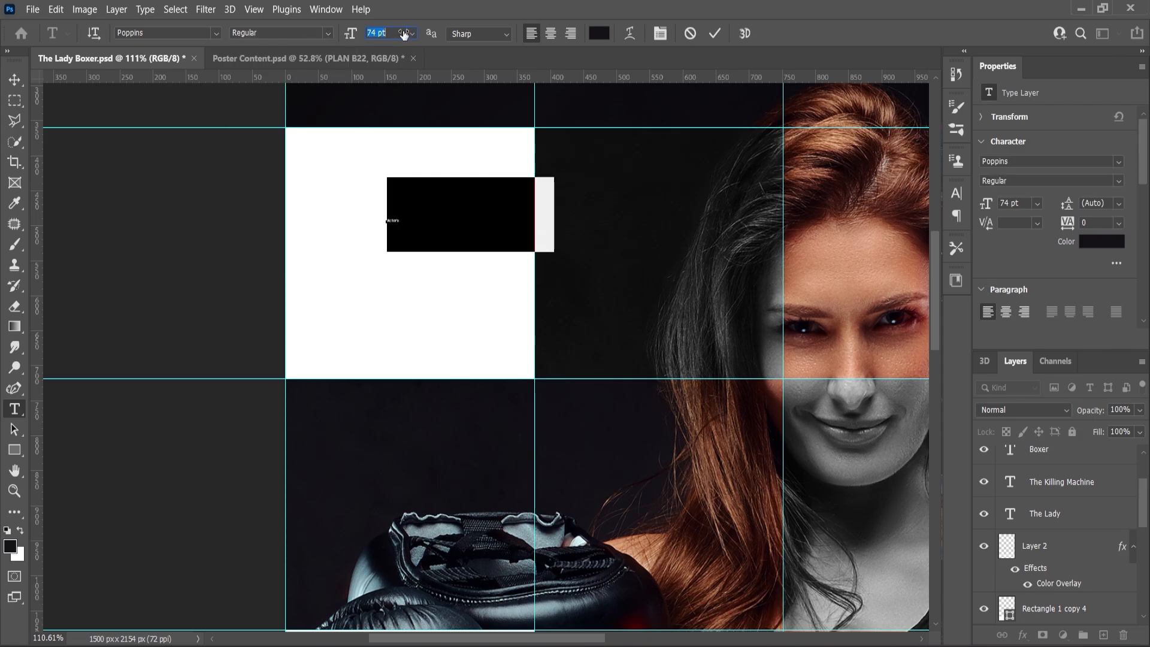
left_click(13, 79)
left_click_drag(520, 185, 467, 190)
Duplicate the Actor's text directly below itself and change the copy to "Name".
key("ctrl+j")
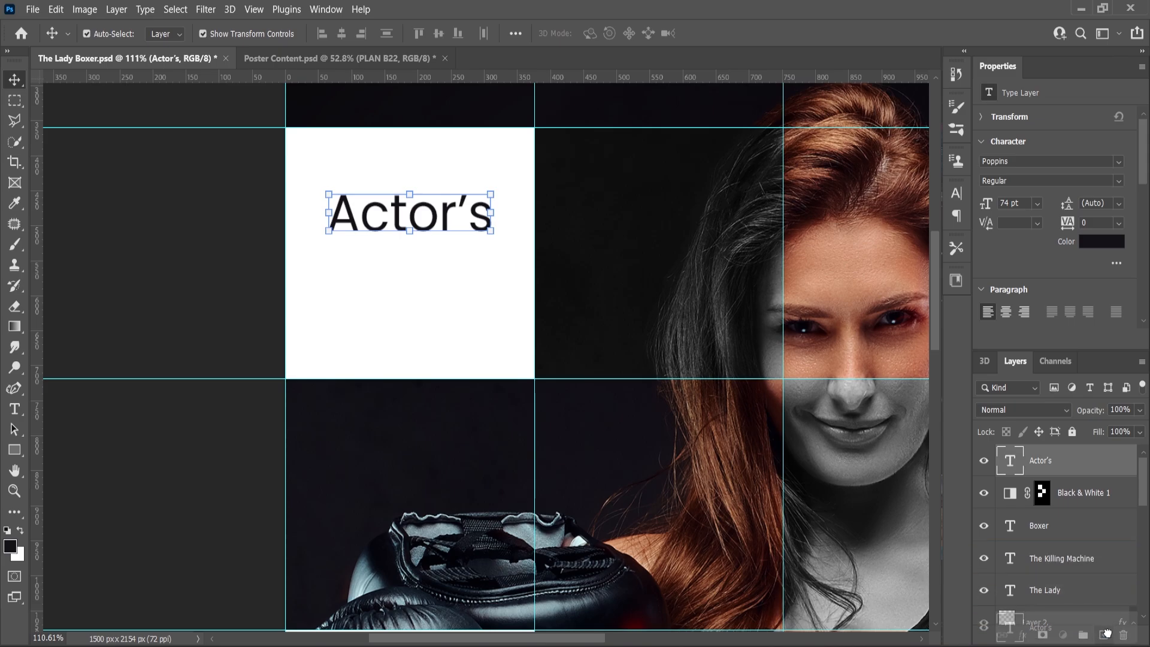
left_click_drag(446, 217, 448, 265)
double_click(447, 266)
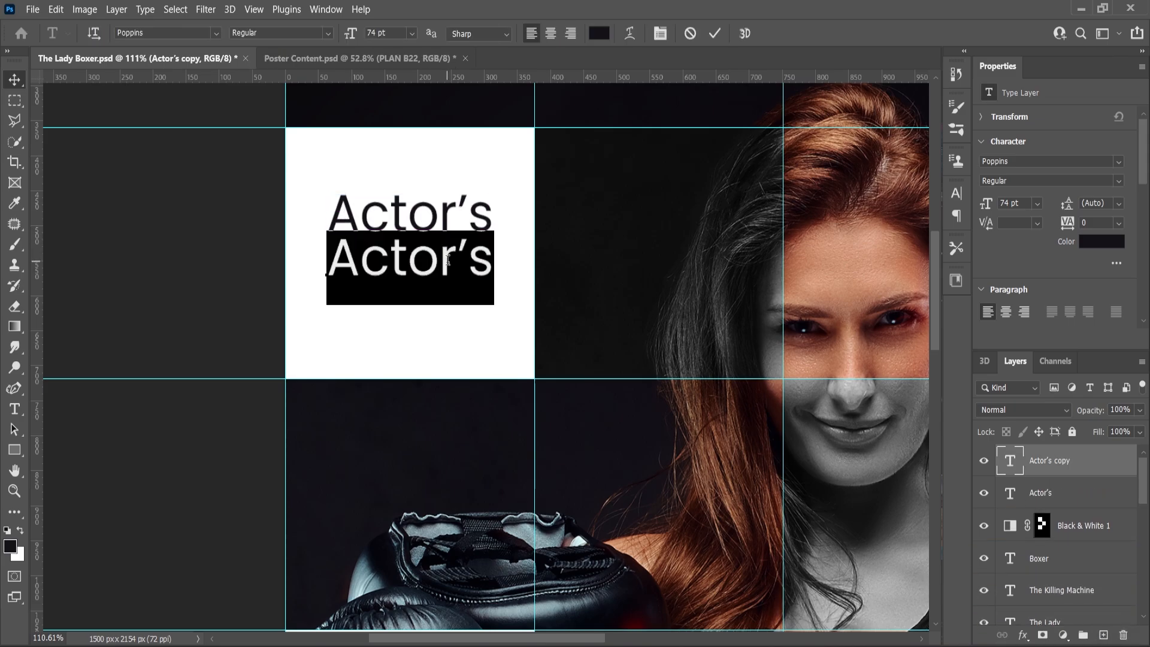
type("Name")
Set the Name text to Poppins SemiBold and the Actor's text to Poppins Light.
double_click(448, 260)
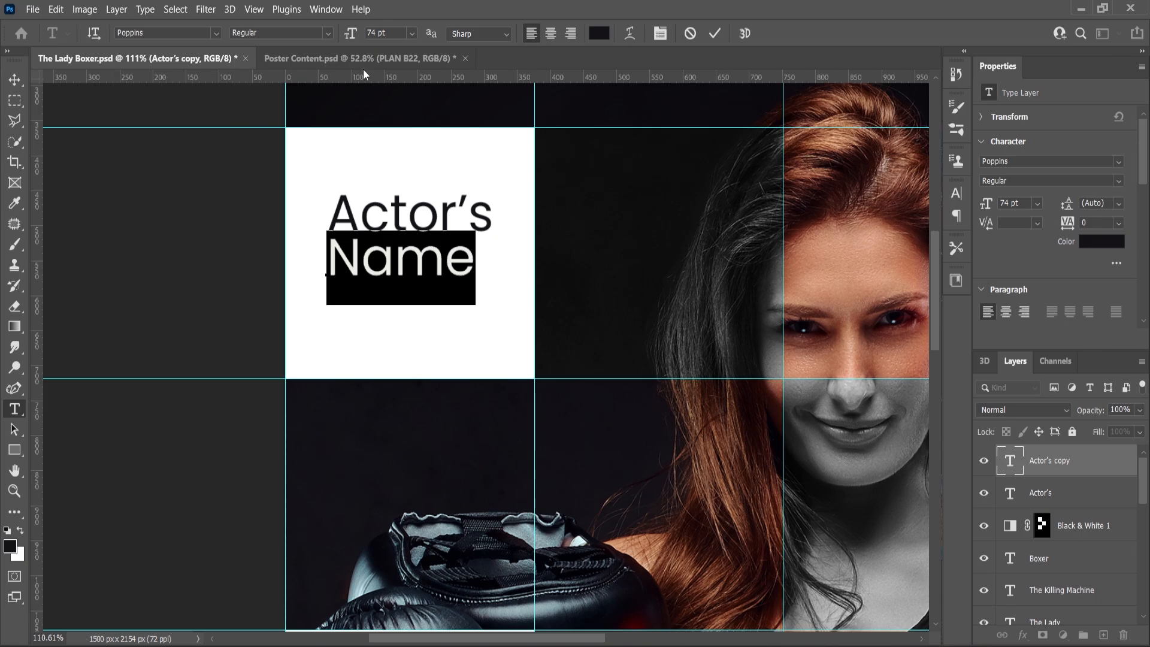
left_click(327, 33)
left_click(270, 174)
key("ctrl+Return")
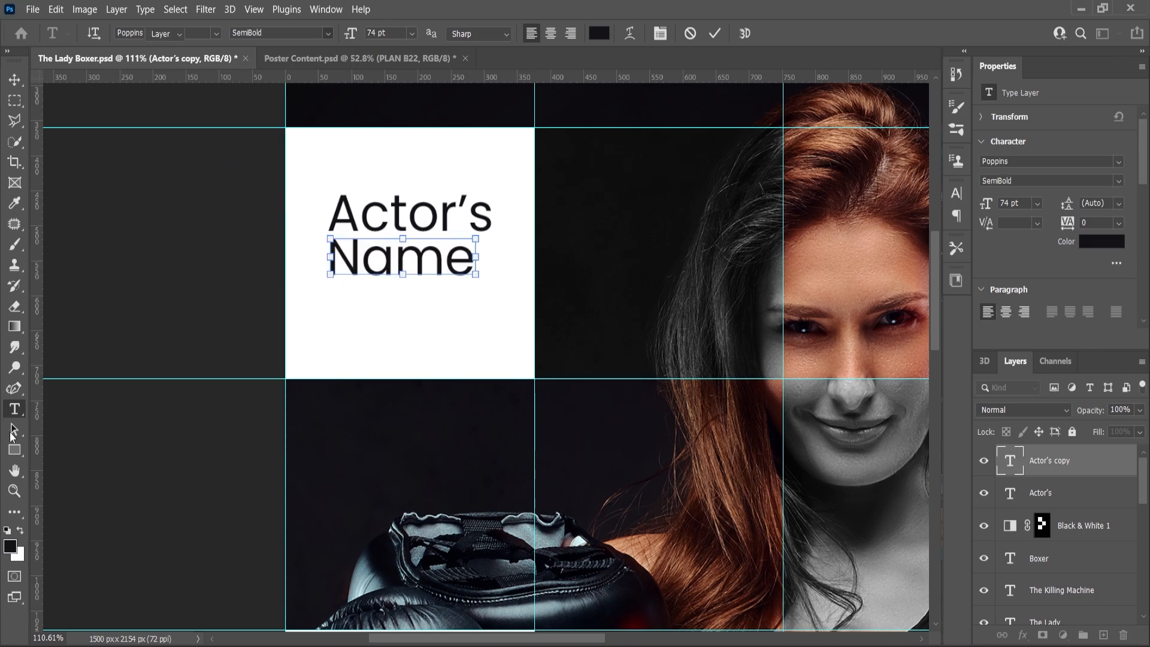
double_click(414, 219)
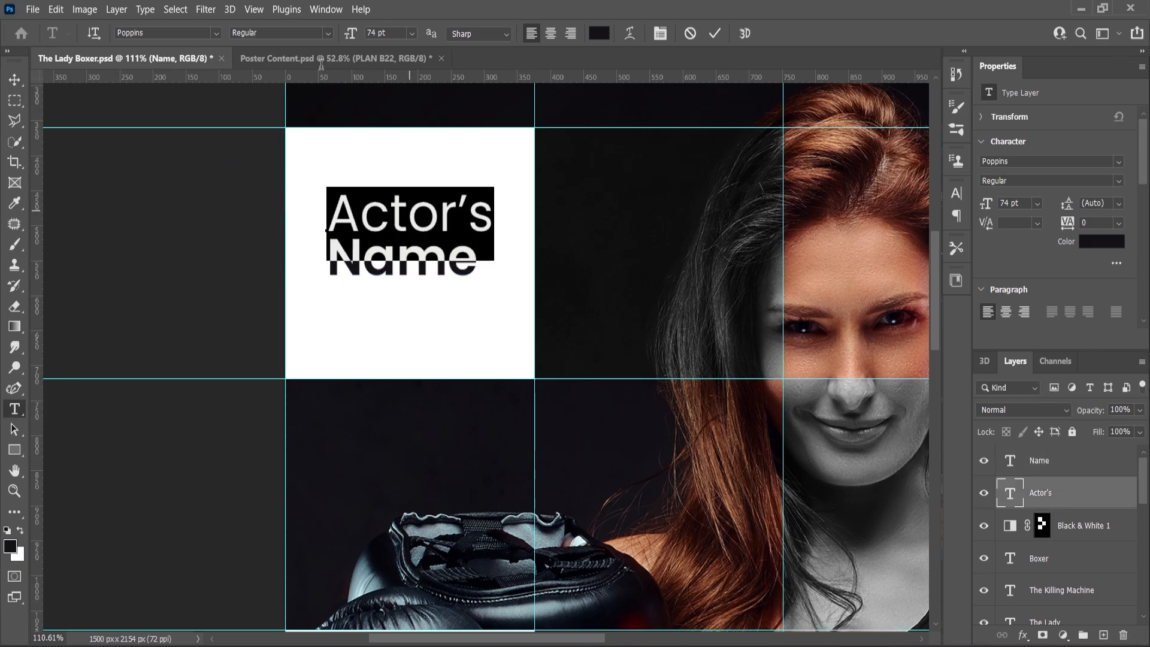
left_click(328, 33)
left_click(258, 99)
key("ctrl+Return")
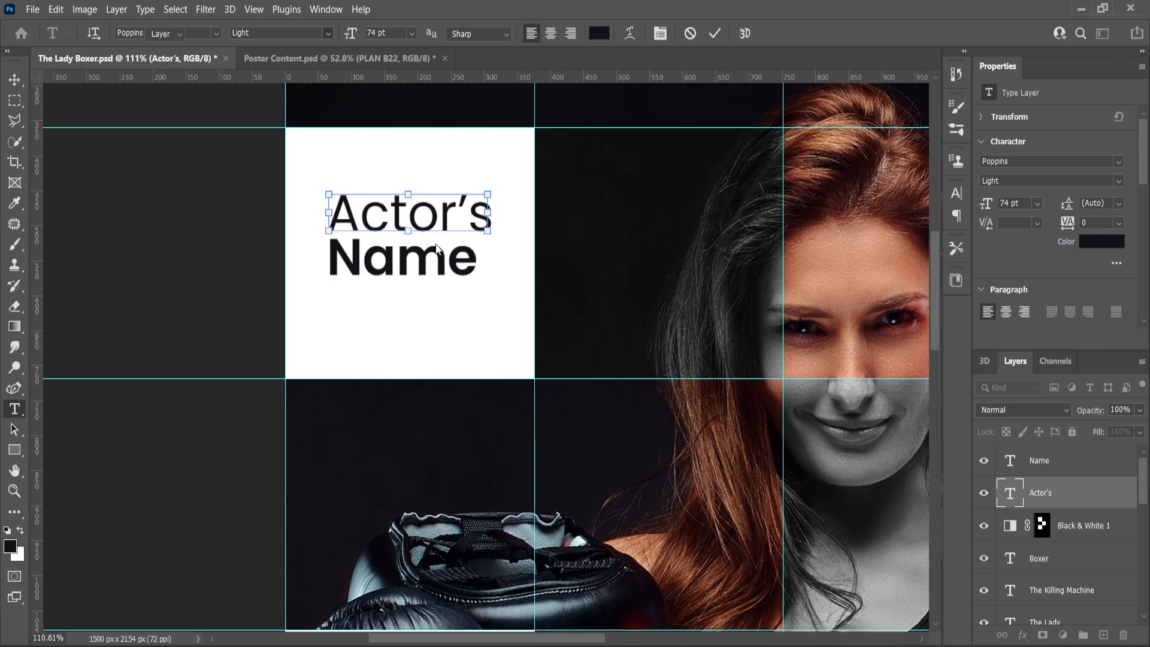
Center Actor's and Name on each other, scale them together to 111.42%, and place the pair in the middle of the white cell.
key("v")
left_click(443, 261, "shift")
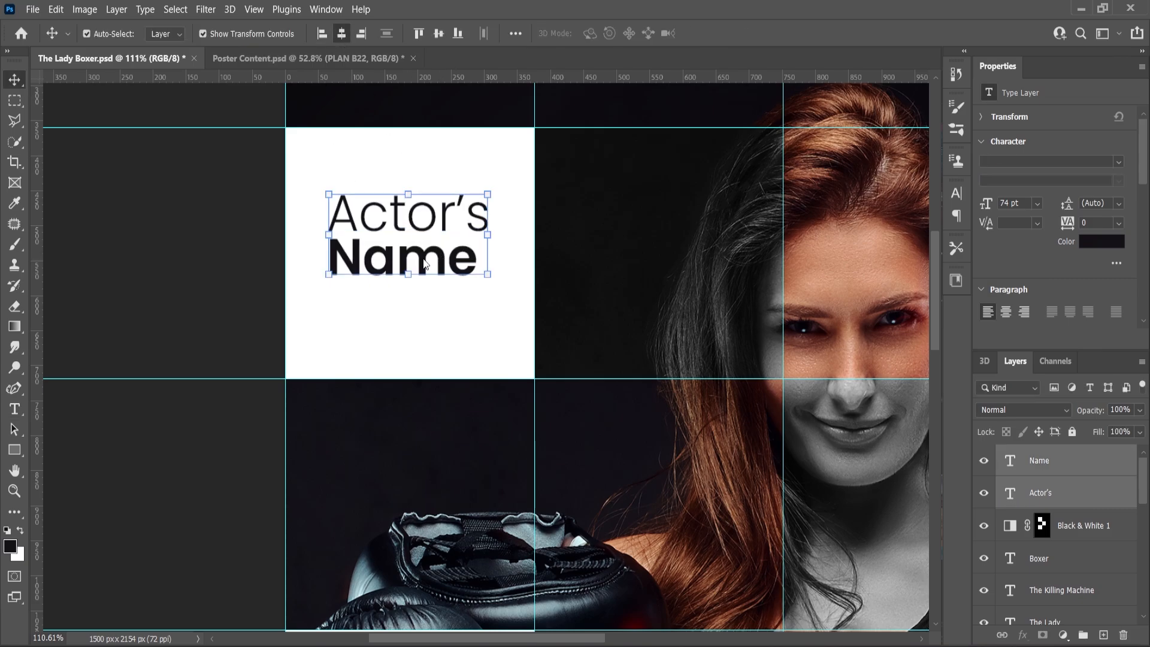
left_click_drag(435, 201, 498, 207)
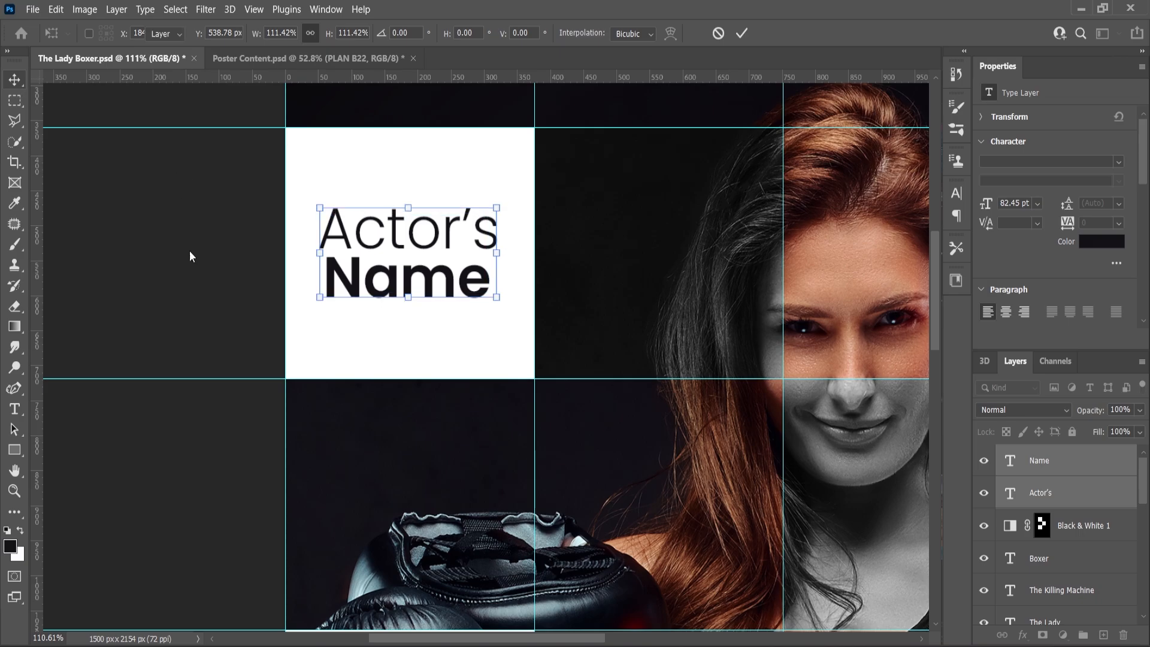
scroll(215, 290, "down", 10)
scroll(359, 240, "up", 2)
key("Return")
Duplicate the Actor's Name pair twice, placing one copy in the lower-left white cell and the other in the right white cell.
left_click_drag(1050, 459, 1049, 469)
left_click_drag(324, 214, 321, 411)
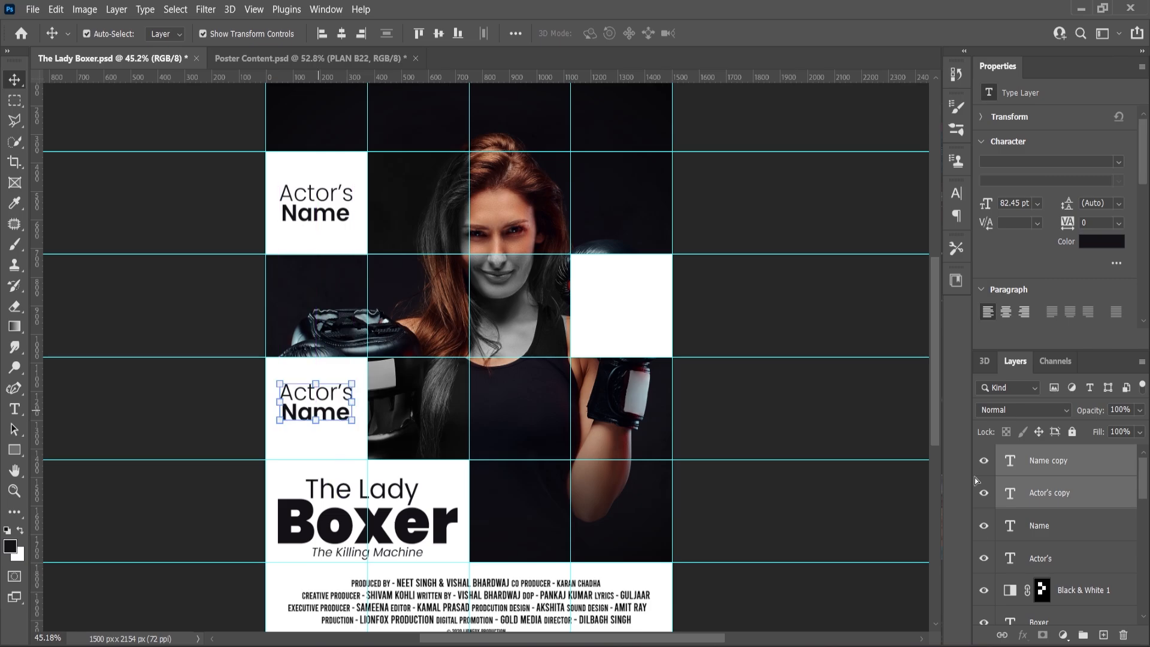
left_click_drag(1052, 459, 1103, 635)
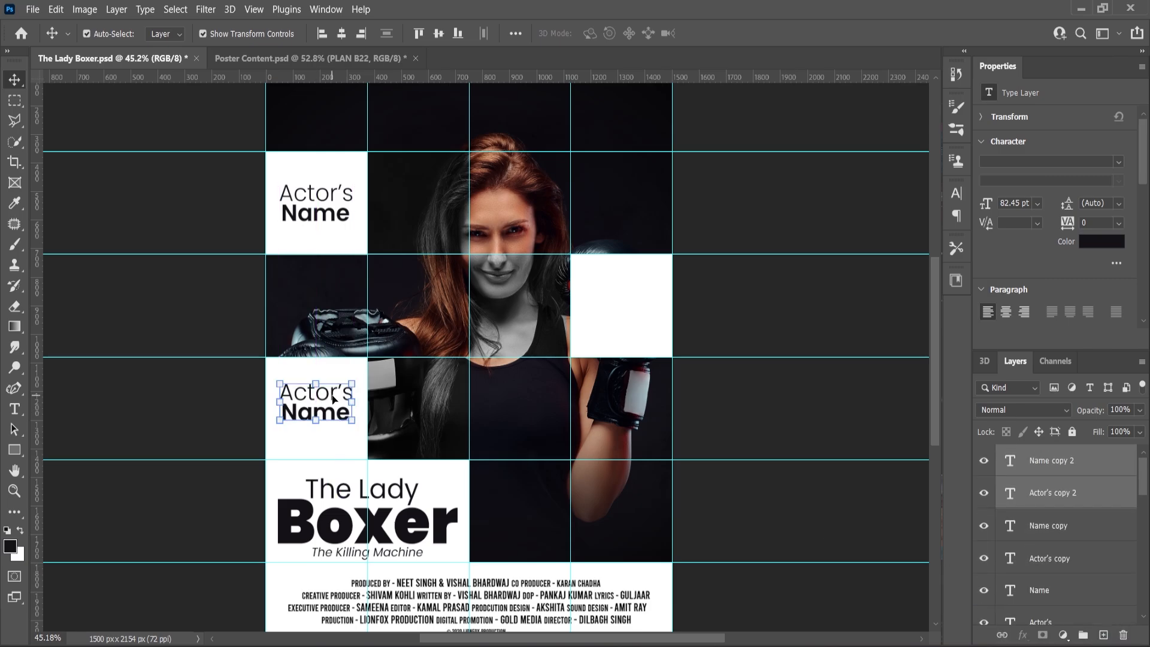
left_click_drag(342, 399, 629, 308)
left_click(736, 313)
Change the right cell's text to the director's first name on the upper line and "Director" on the lower line.
scroll(659, 298, "up", 3)
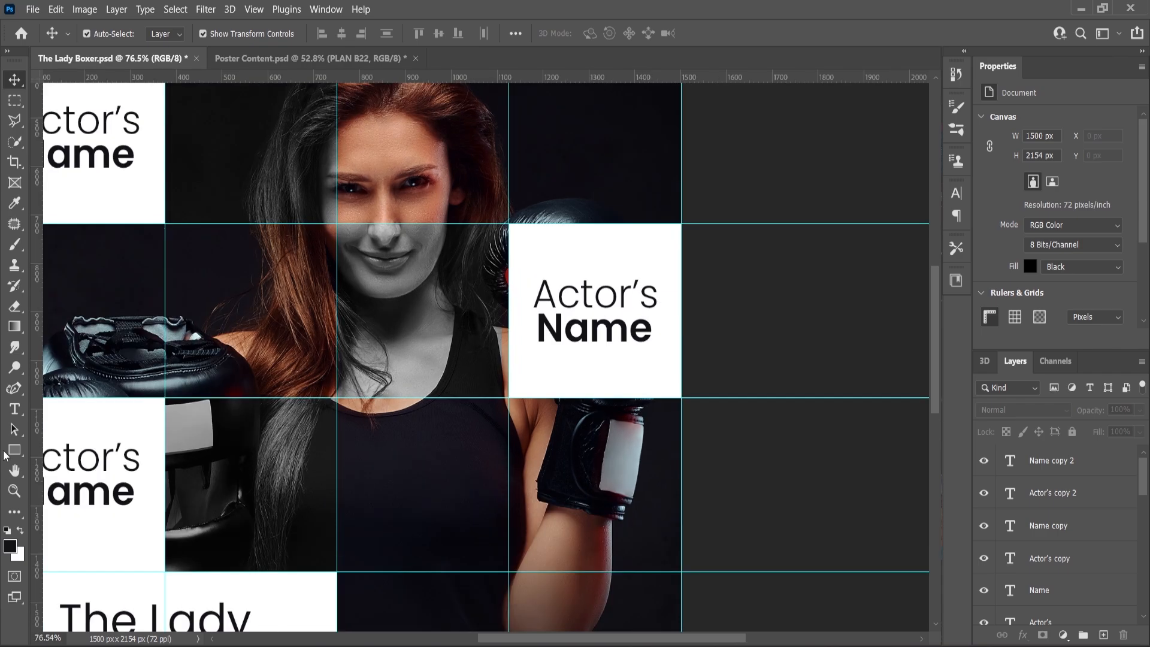
left_click(21, 411)
double_click(597, 296)
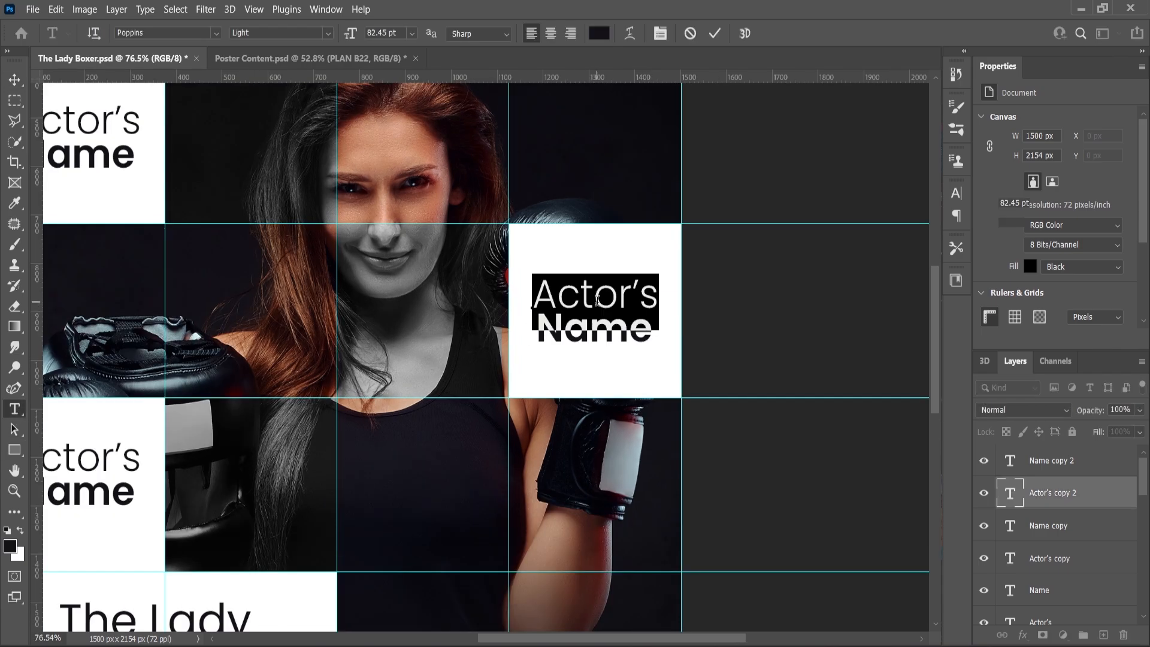
type("John")
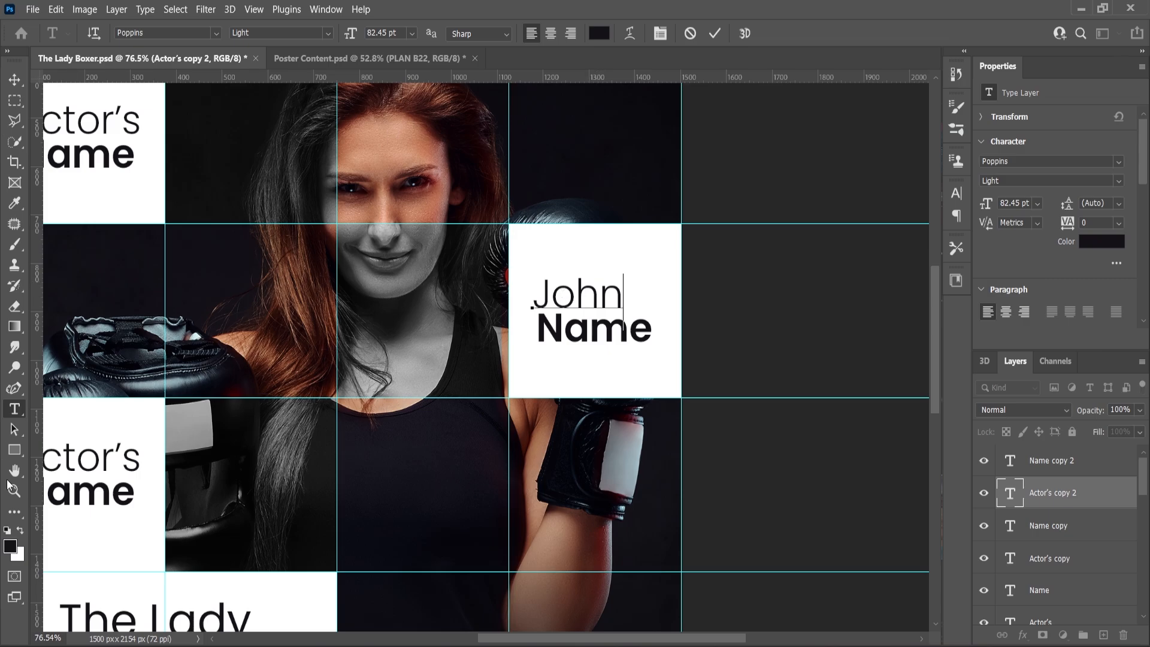
key("ctrl+Return")
left_click(593, 327)
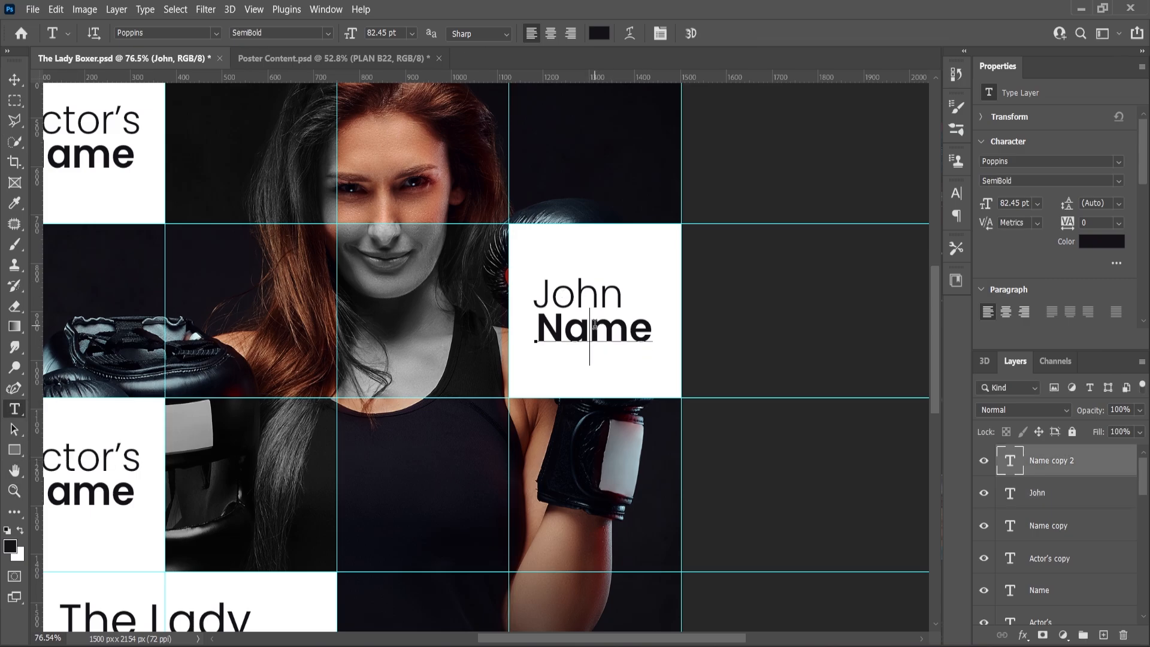
double_click(595, 326)
type("Director")
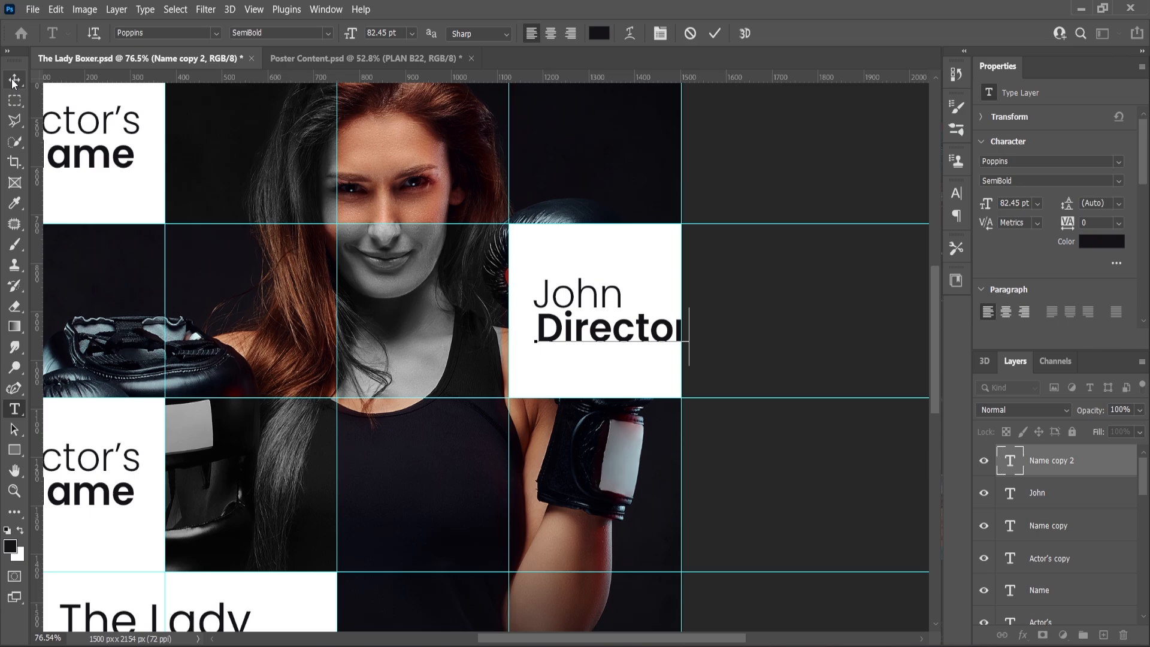
Center the director's name over Director and shift both lines so they fit inside the right white cell.
left_click(13, 79)
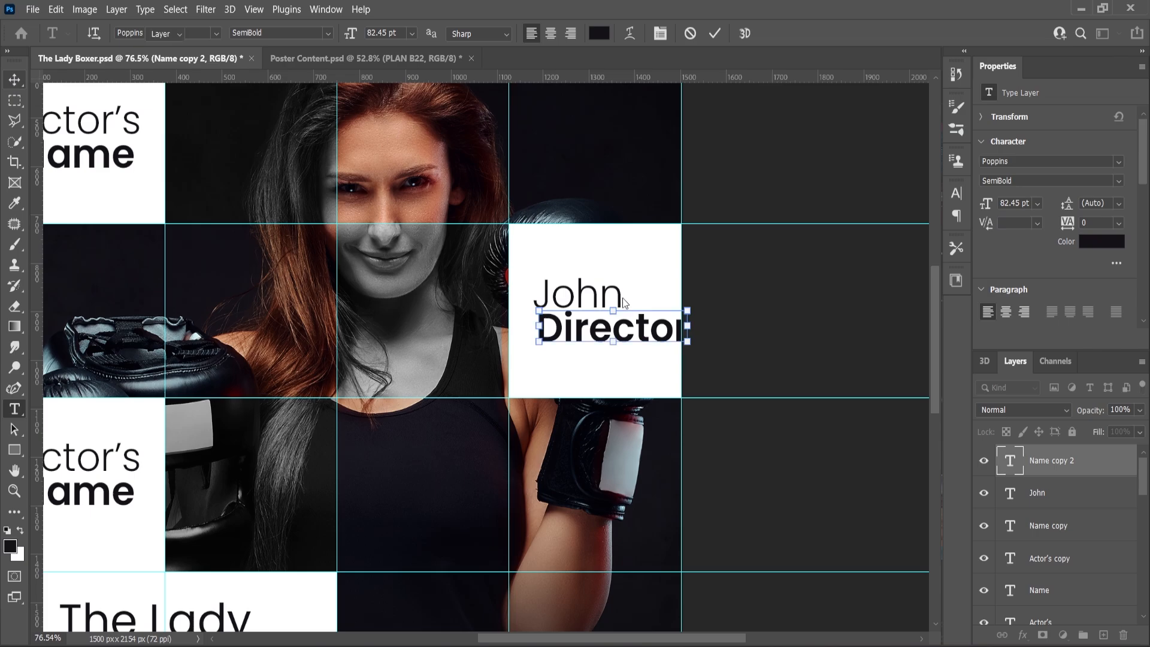
left_click(1048, 492, "ctrl")
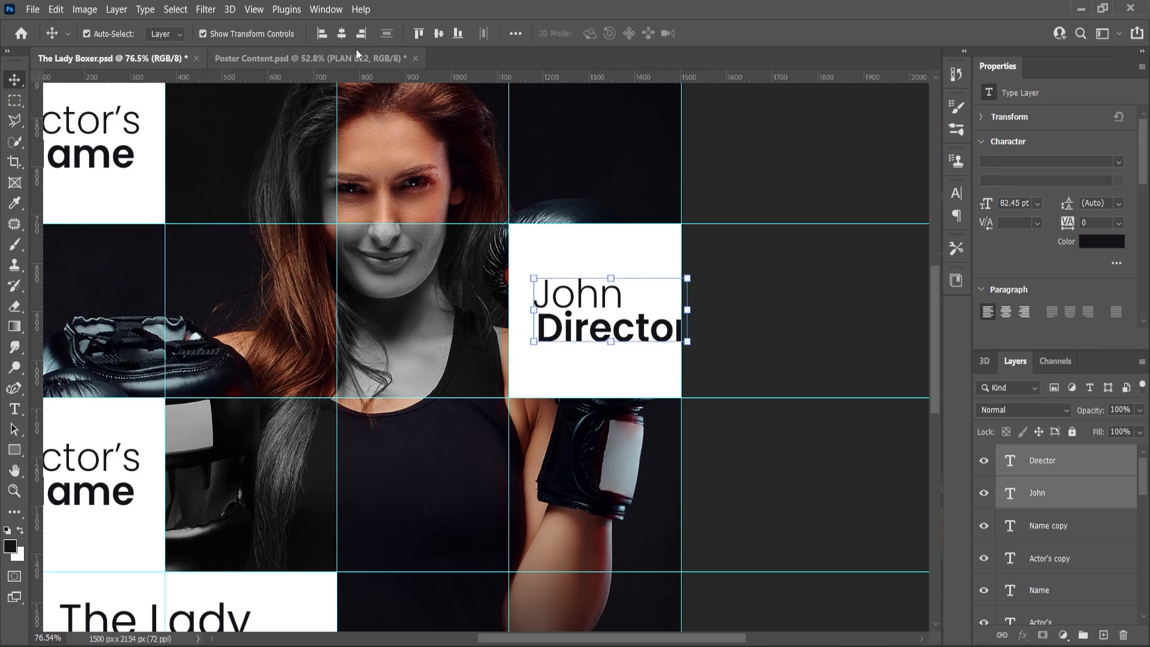
left_click_drag(642, 332, 629, 333)
left_click(753, 343)
Change the Actor's text in the lower-left white cell to "Story by".
scroll(695, 328, "down", 4)
scroll(254, 472, "up", 2)
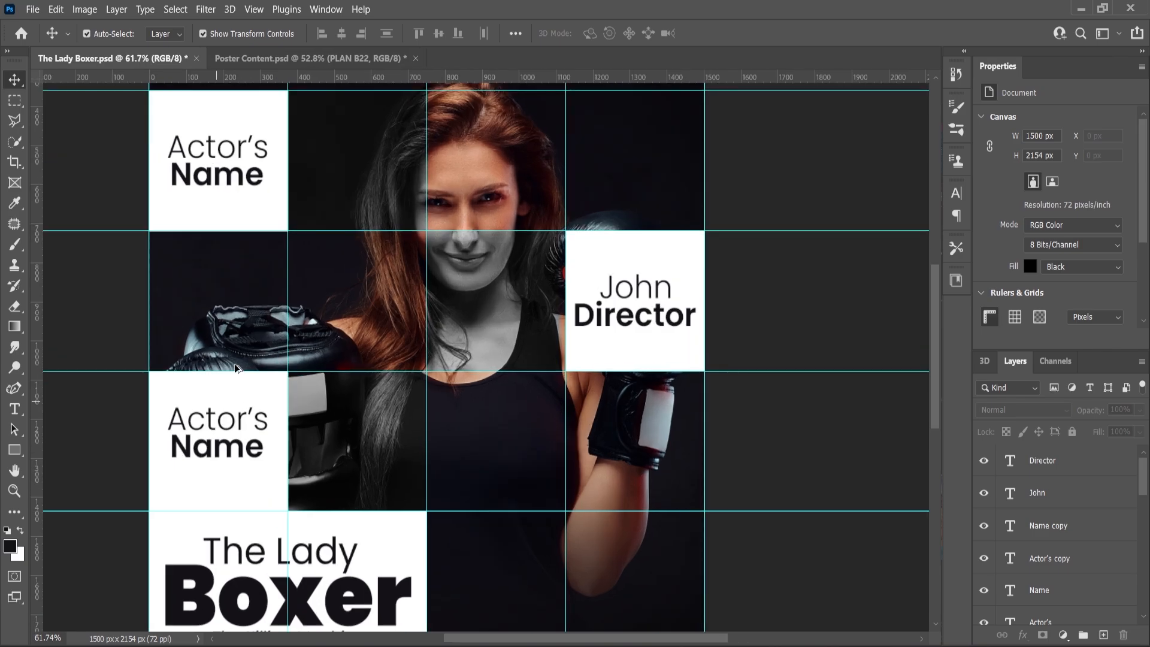
scroll(235, 368, "up", 2)
scroll(235, 471, "up", 1)
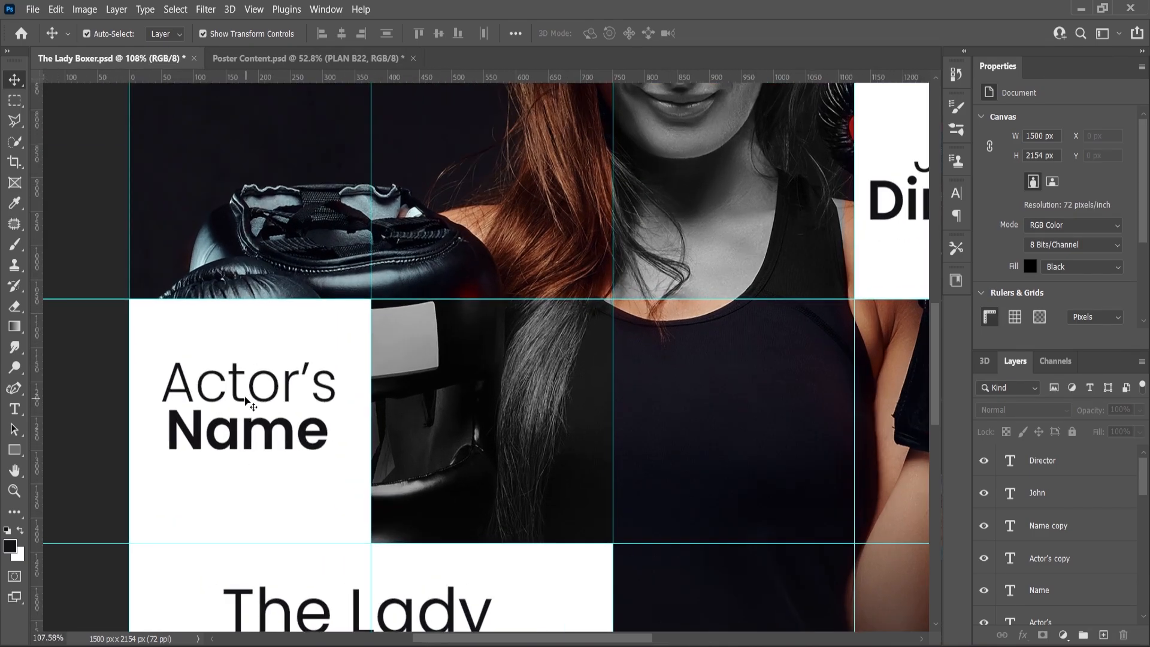
left_click(243, 402)
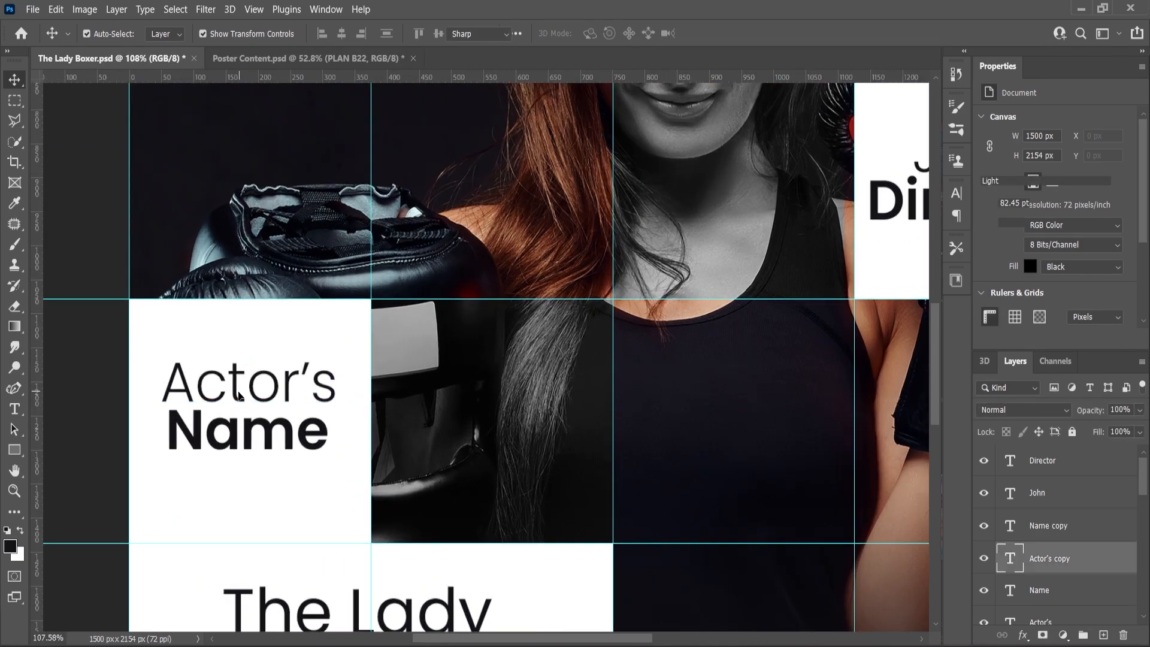
double_click(239, 395)
type("Story by")
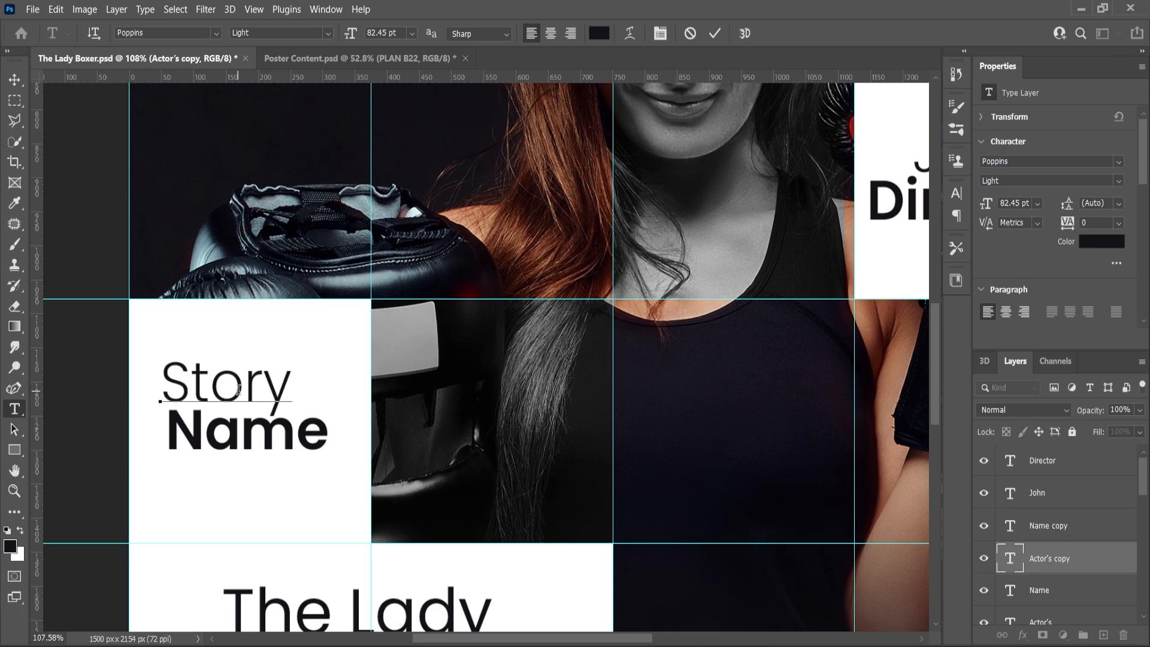
Replace the Name text beneath Story by with the writer's first name.
left_click(17, 410)
left_click(262, 435)
key("ctrl+a")
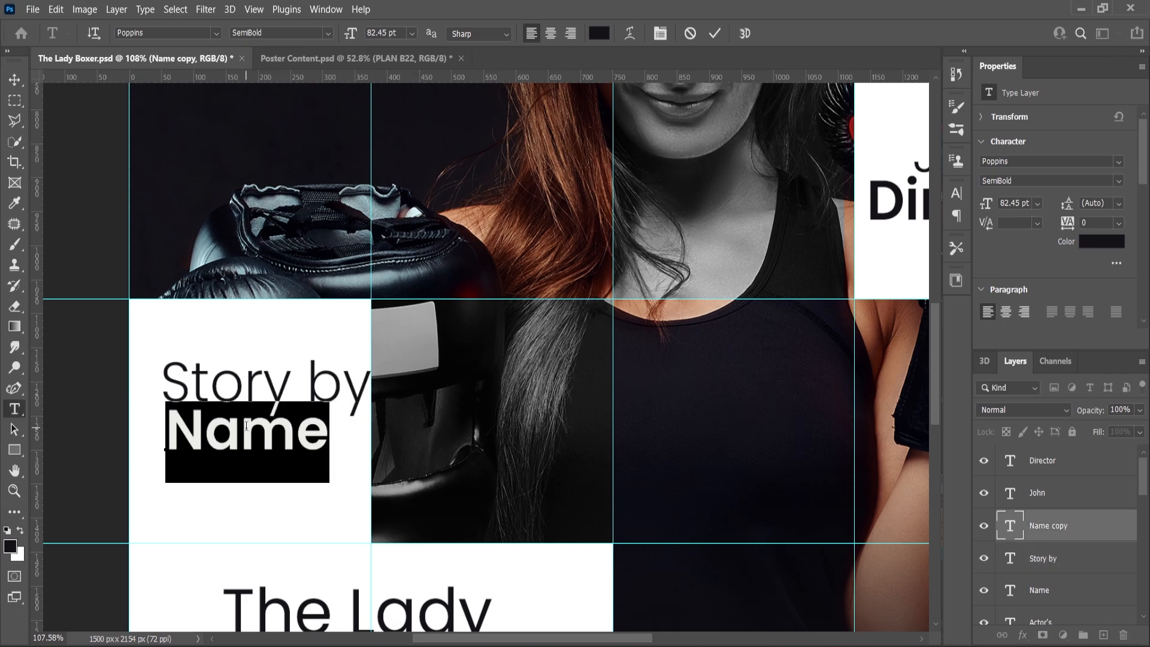
type("Yash")
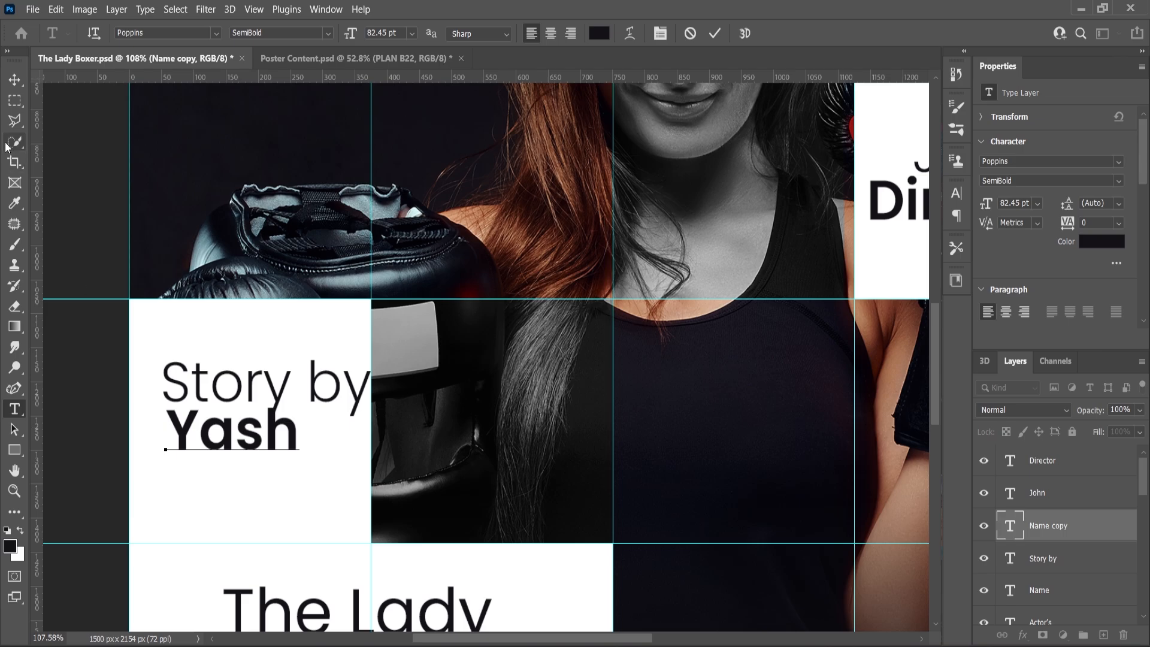
Center the writer's name slightly lower beneath Story by and move both lines to the middle of their white cell.
left_click(15, 79)
left_click_drag(271, 440, 295, 443)
left_click(286, 392, "shift")
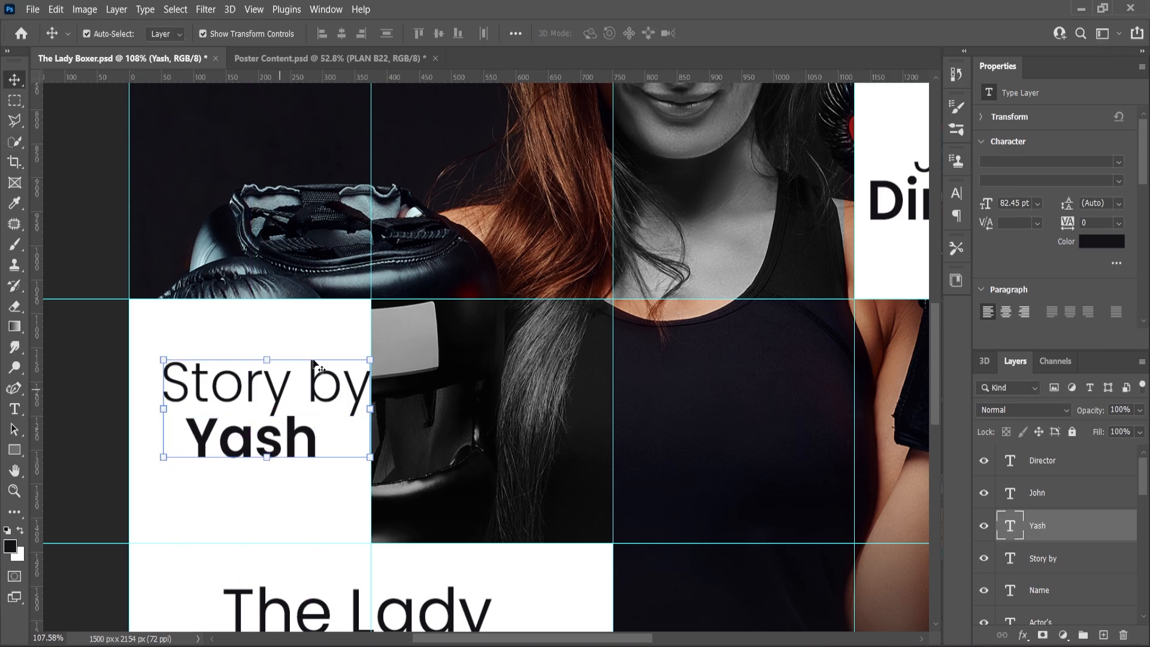
left_click_drag(277, 393, 259, 392)
scroll(471, 324, "down", 4)
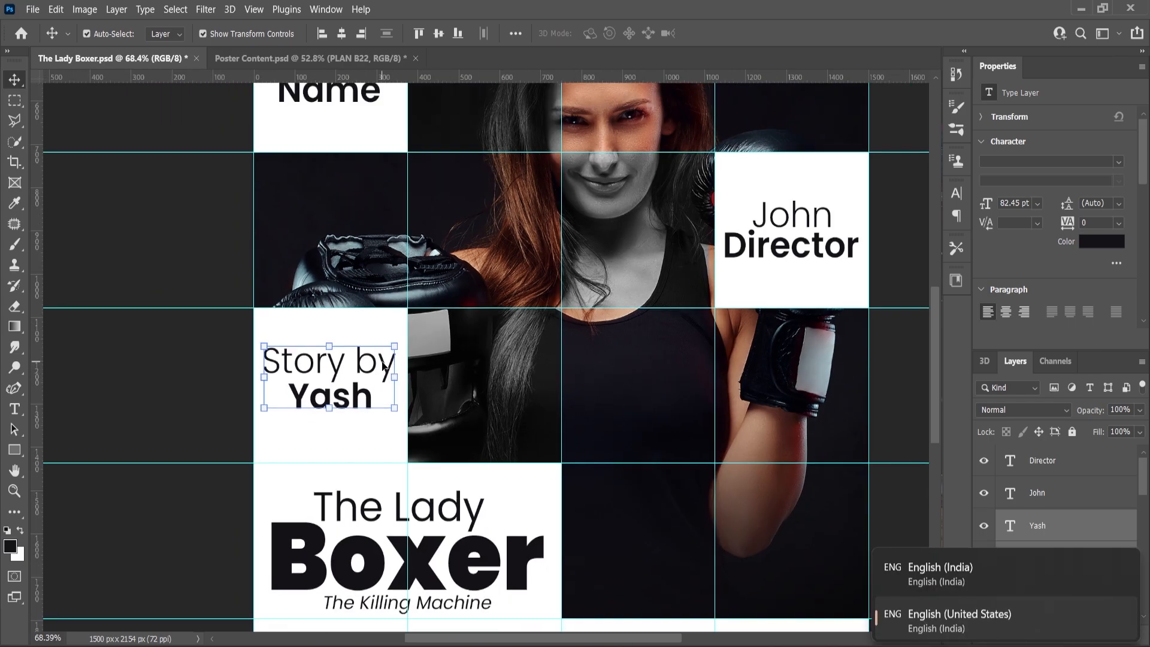
scroll(413, 387, "down", 3)
left_click(726, 330)
Hide the guides to show the whole poster without grid lines.
scroll(726, 329, "up", 1)
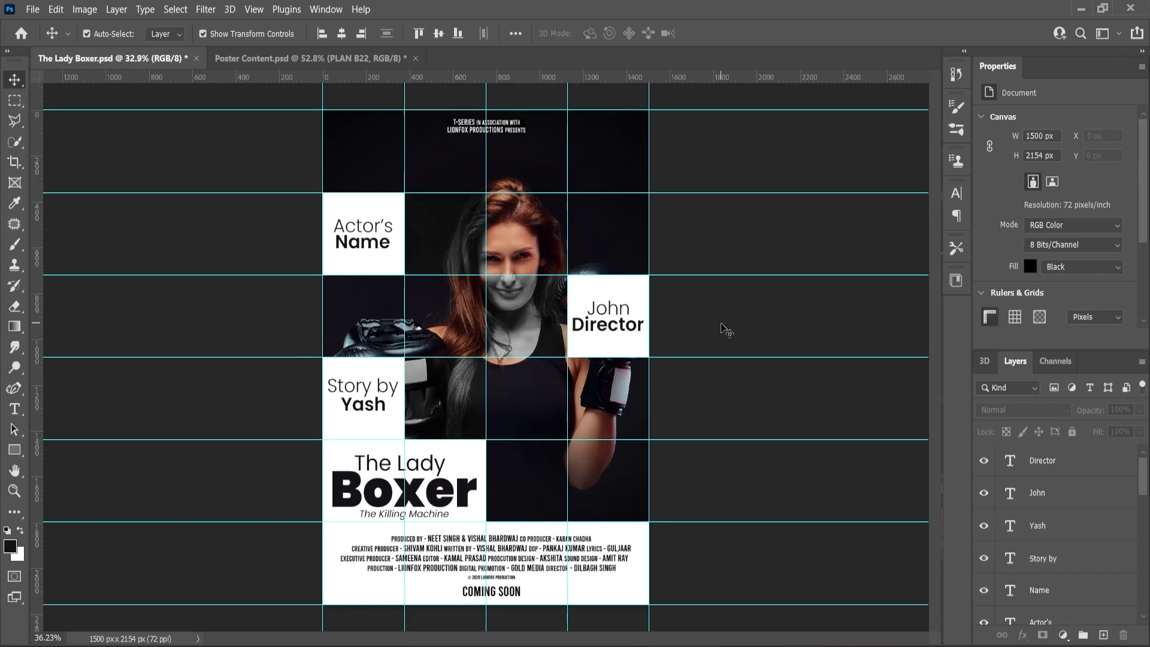
key("ctrl+semicolon")
scroll(652, 333, "down", 1)
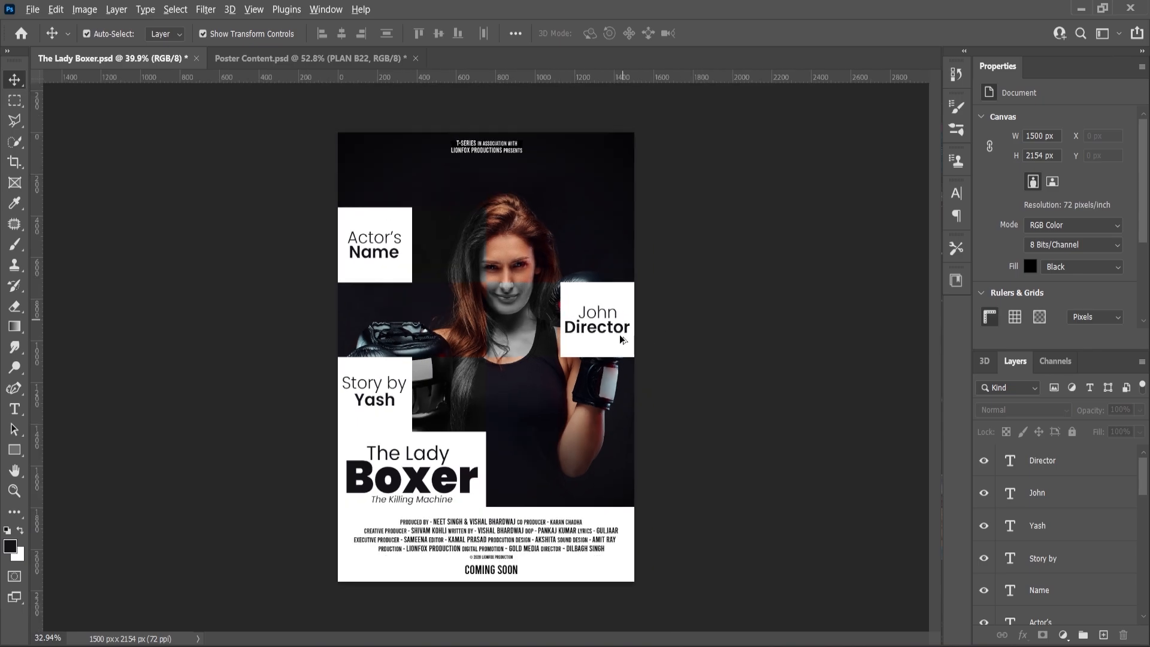
scroll(634, 413, "up", 1)
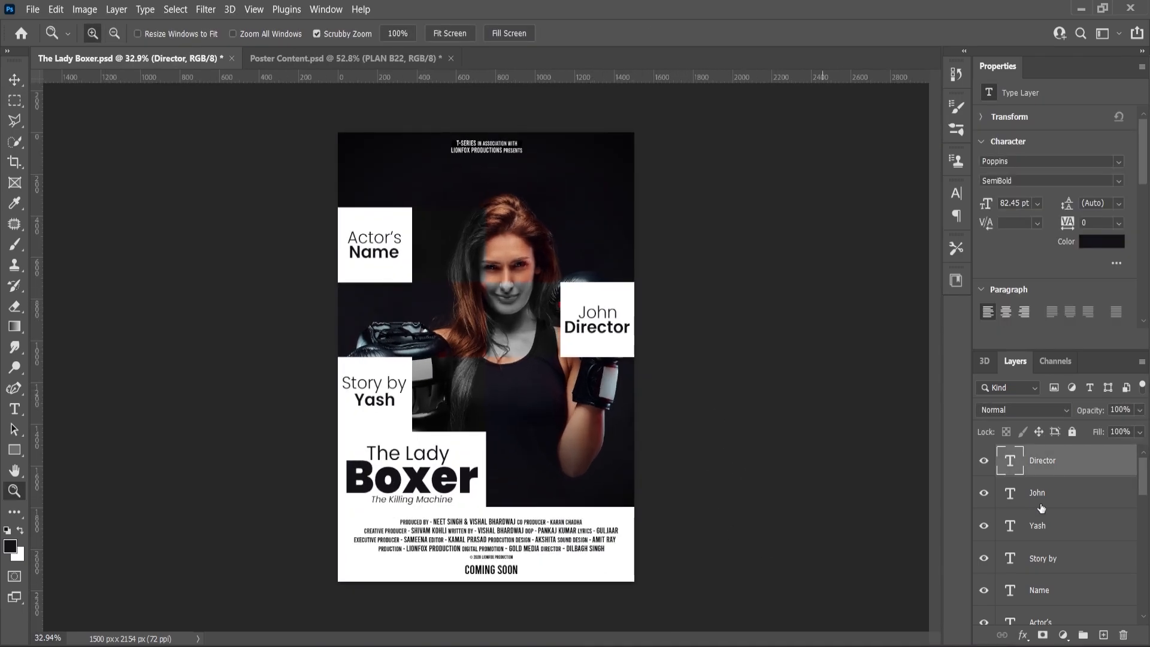
Place the cage_render image from New folder (11) directly above Layer 1, scaled to about 198% and centered horizontally behind the portrait.
scroll(1043, 572, "down", 5)
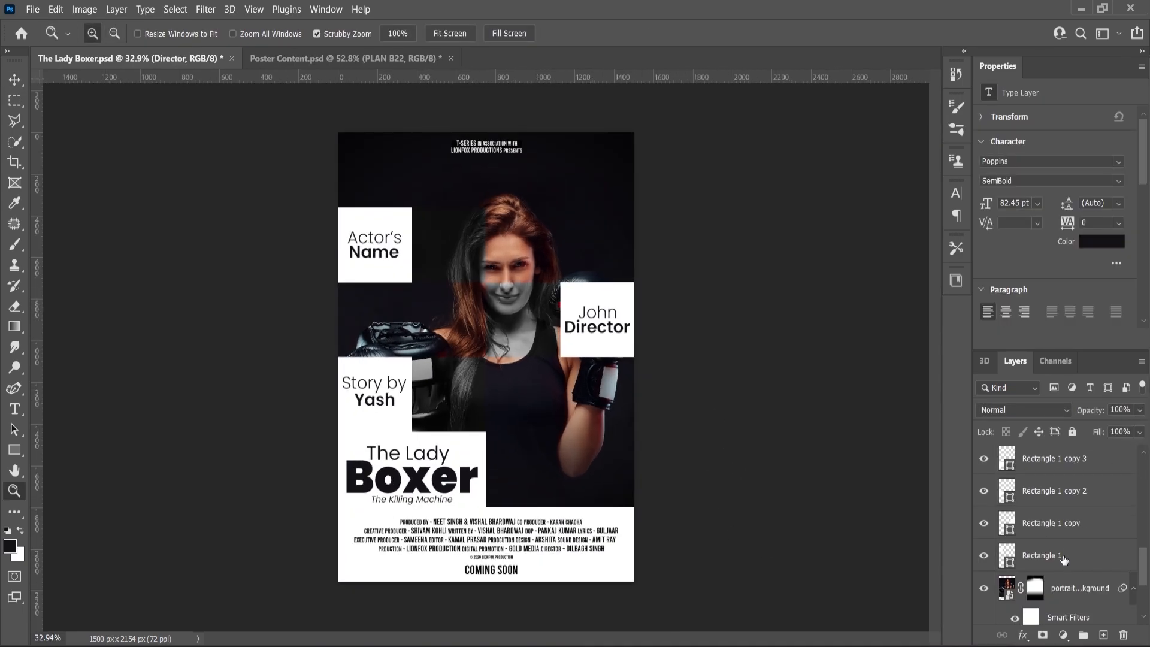
left_click(1040, 569)
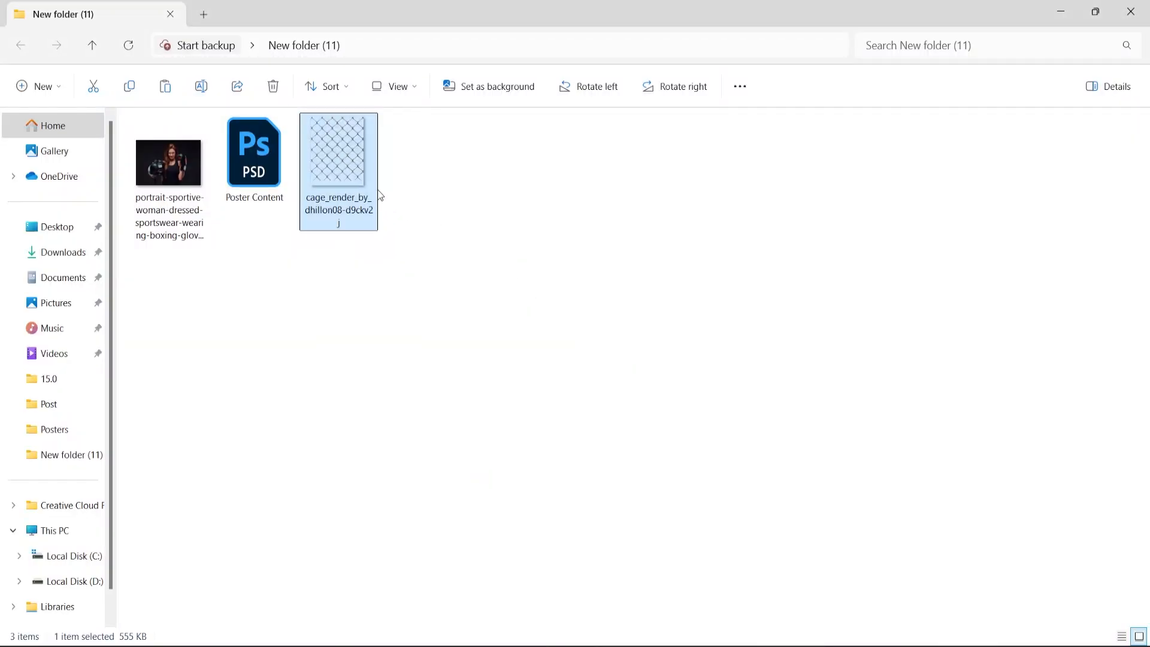
left_click_drag(377, 189, 765, 557)
left_click_drag(791, 642, 538, 438)
left_click_drag(572, 250, 662, 175)
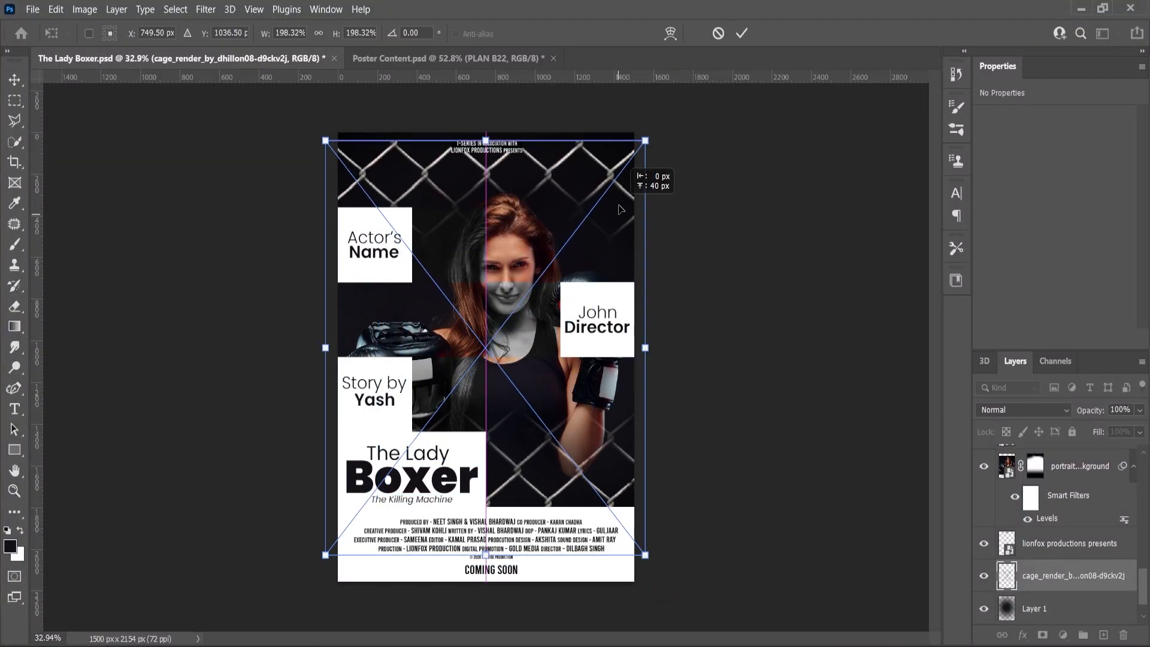
key("Return")
key("z")
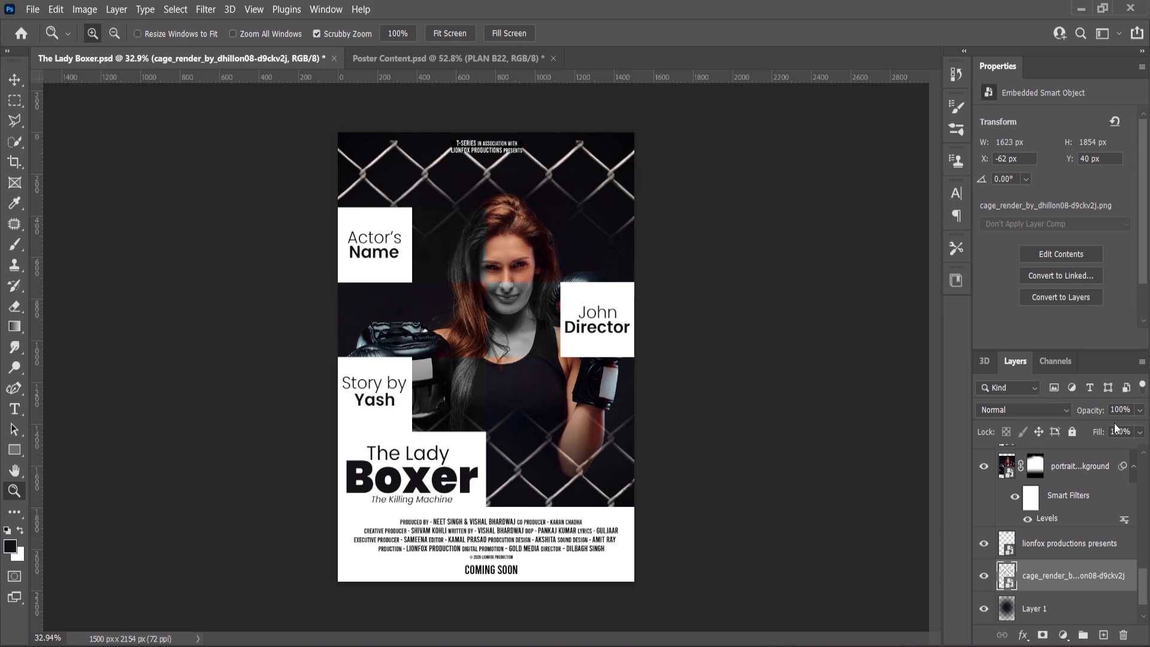
Lower the cage layer's opacity to 46% and fade out its upper edge with a vertical gradient on a new layer mask.
left_click_drag(1112, 433, 1102, 440)
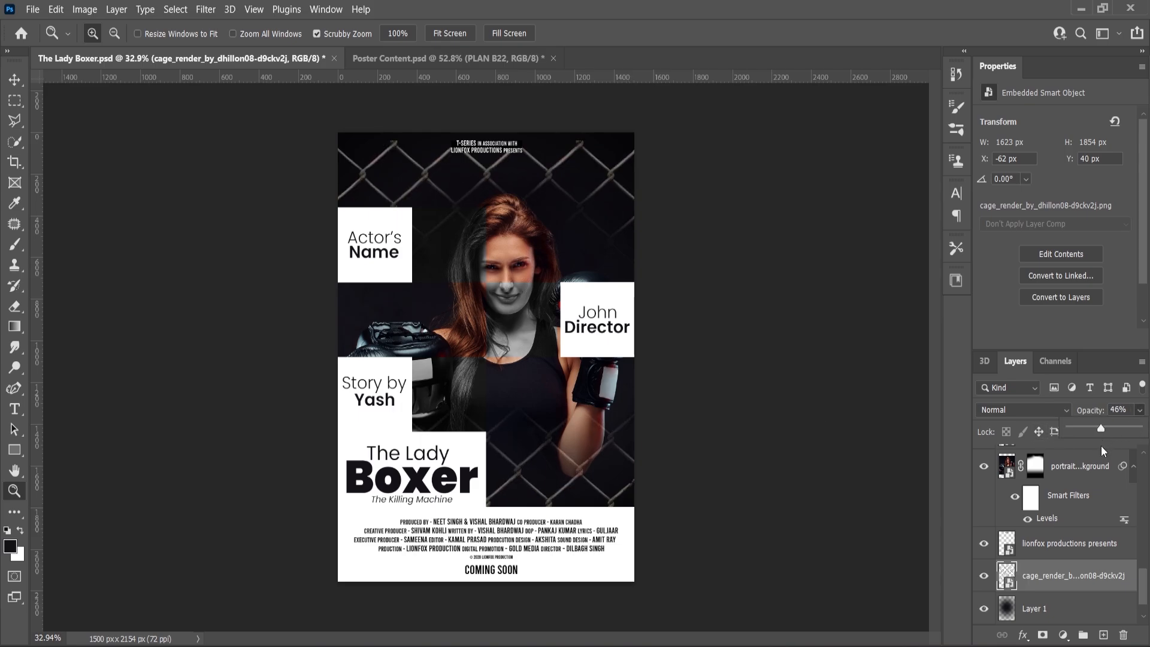
left_click(1042, 635)
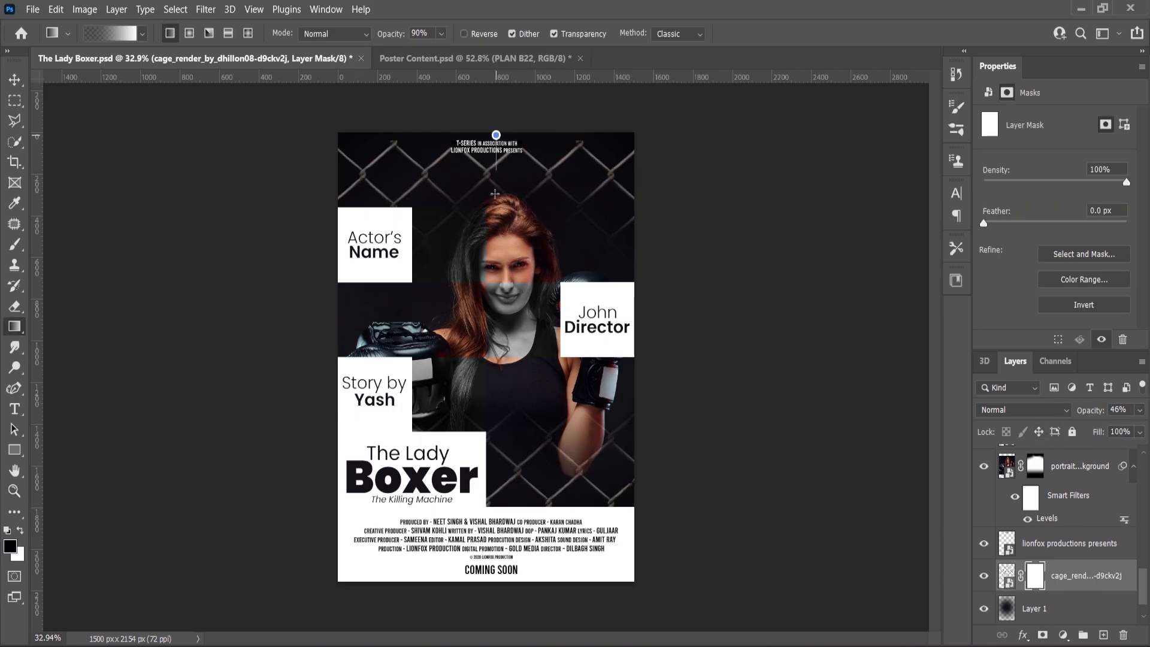
left_click_drag(494, 194, 496, 207)
scroll(495, 317, "down", 1)
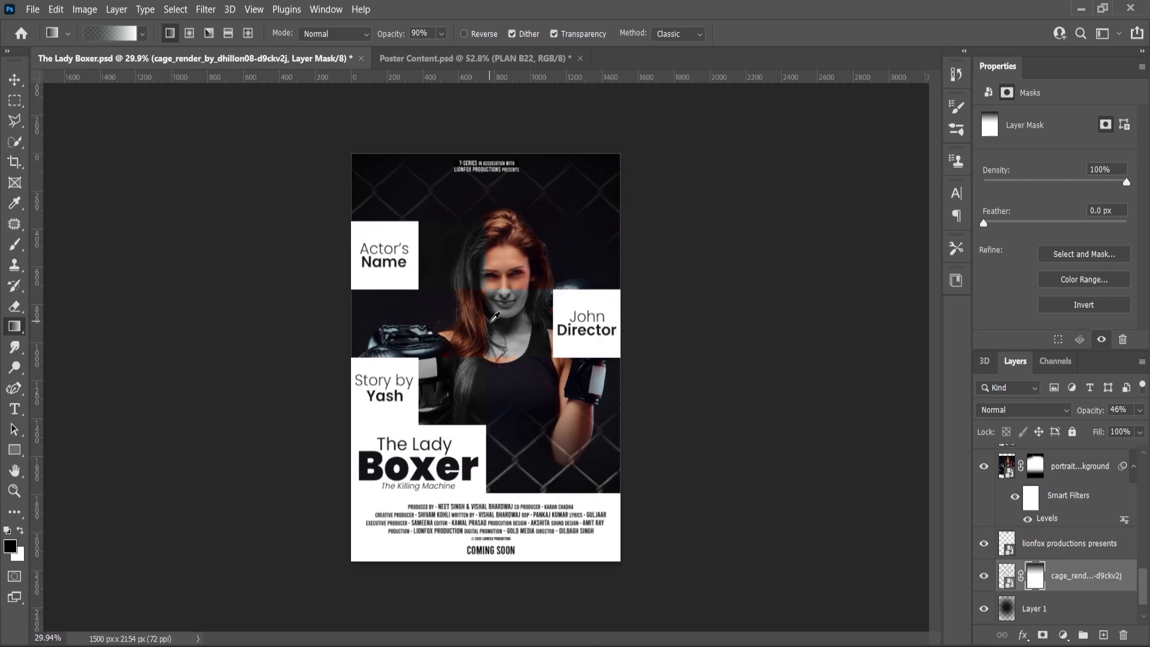
scroll(491, 322, "up", 2)
scroll(491, 322, "down", 1)
Add a Levels adjustment above all layers with black input 5 and white input 244, and compare the poster with and without it.
scroll(1075, 479, "up", 10)
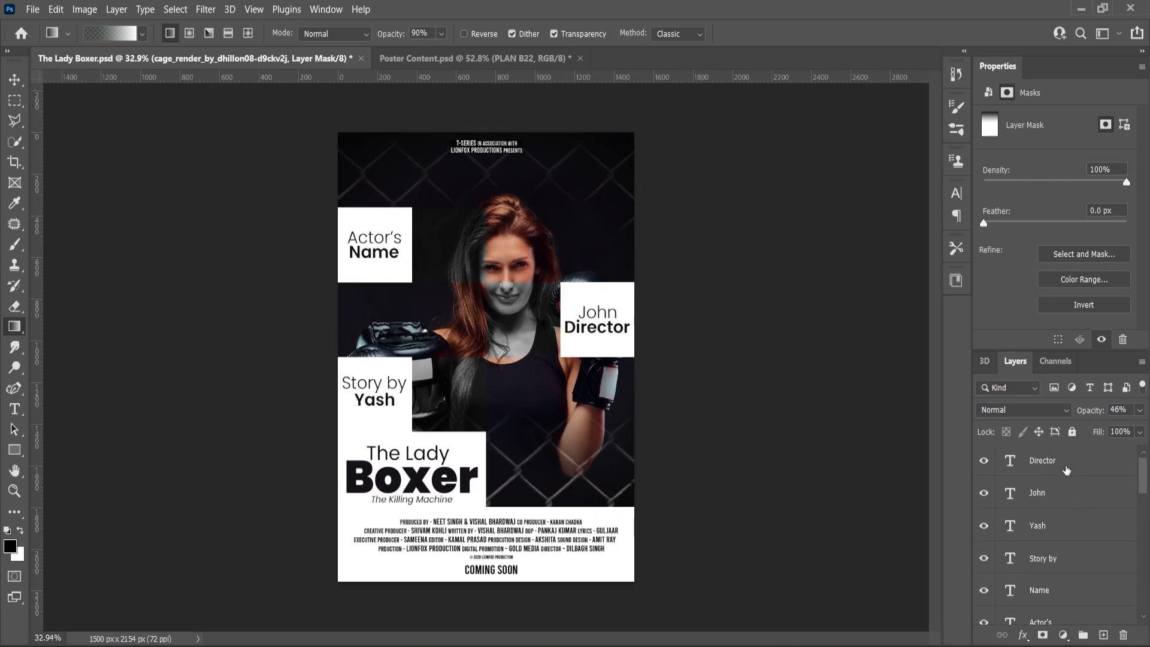
left_click(1064, 635)
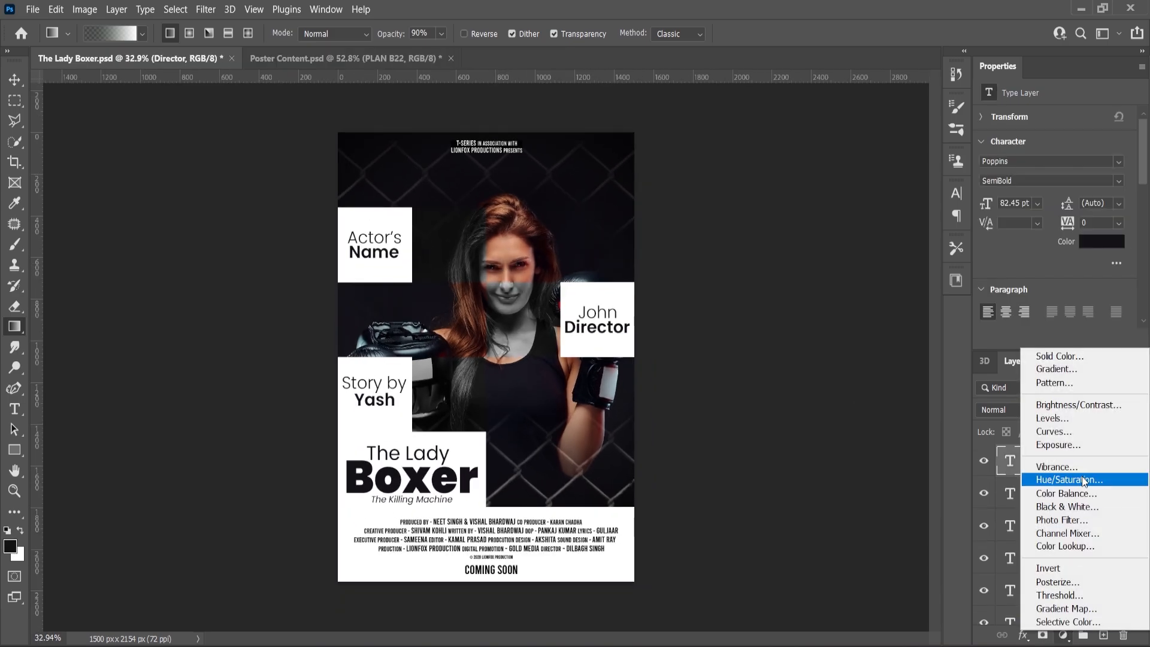
left_click(1062, 420)
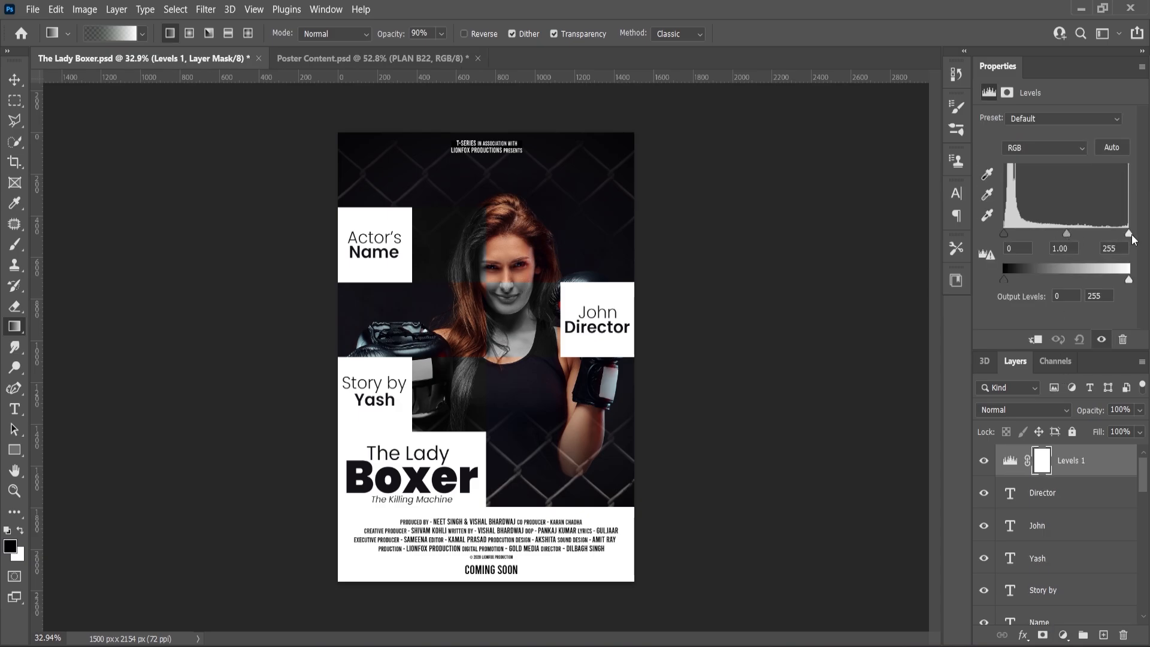
left_click_drag(1128, 233, 1122, 233)
left_click(984, 461)
scroll(536, 353, "up", 2)
scroll(536, 353, "down", 4)
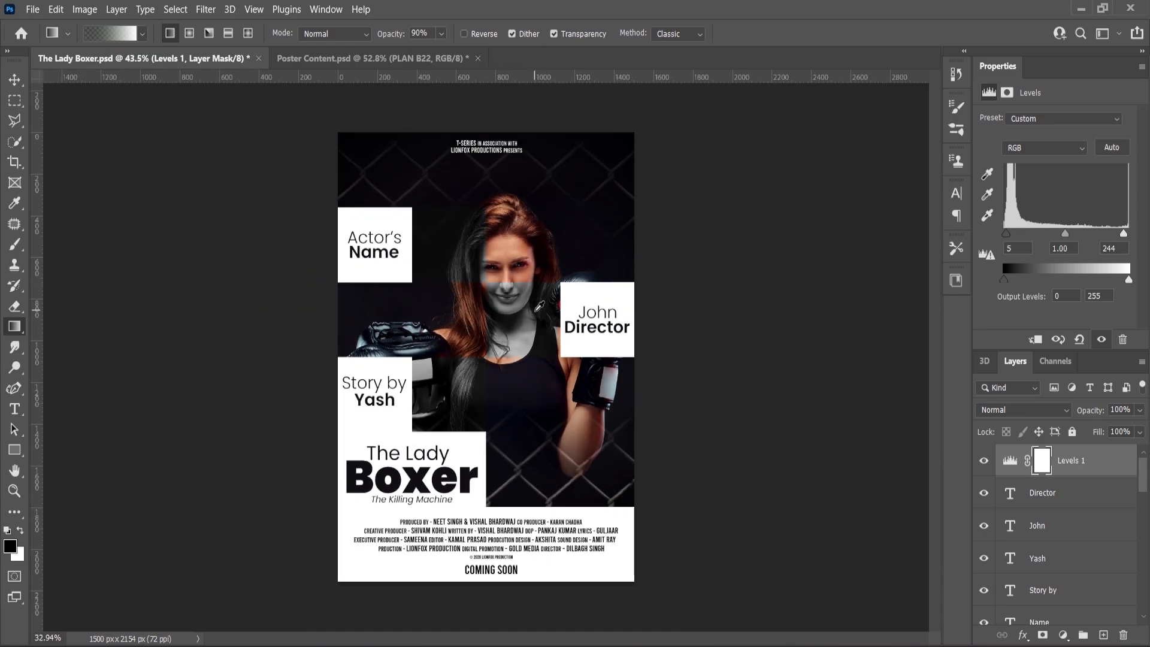
scroll(539, 351, "up", 7)
scroll(559, 344, "down", 4)
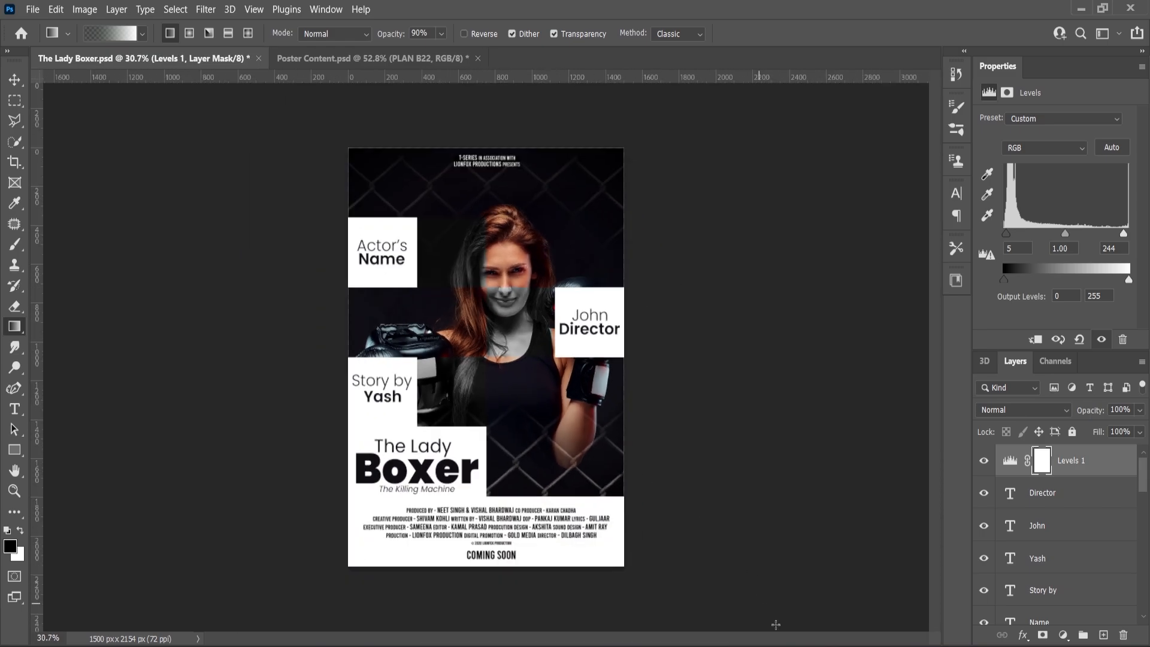